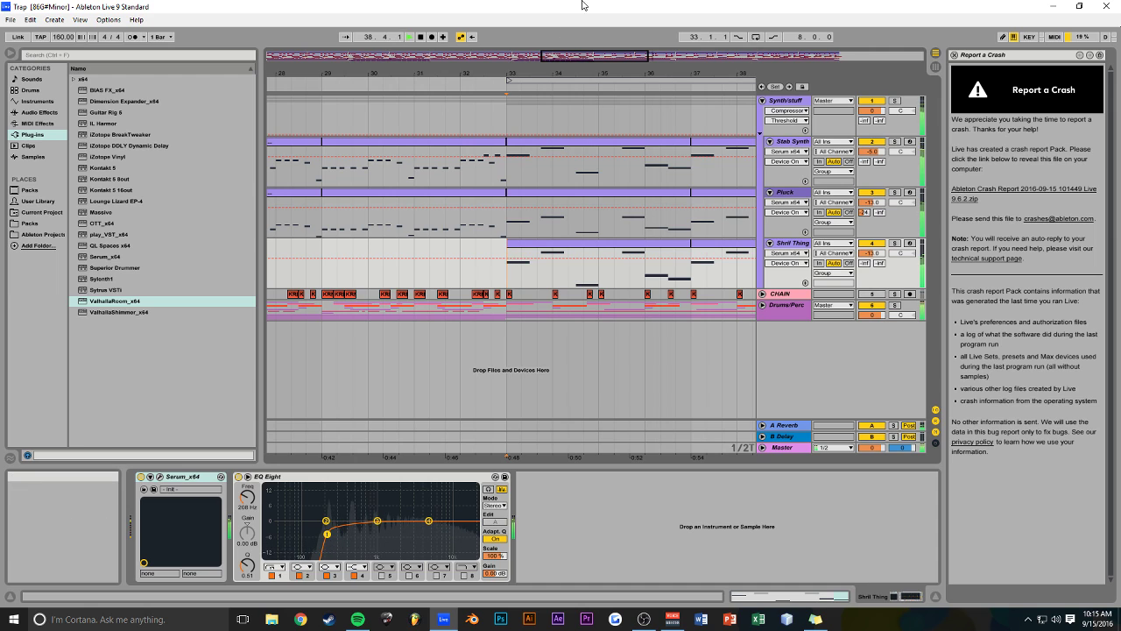
Stop playback, expand the Drums/Perc group and unfold all of its tracks to show their clip contents
mouse_move(586, 57)
mouse_down()
mouse_move(596, 35)
mouse_move(564, 58)
mouse_up()
key(space)
click(762, 305)
scroll(613, 263, down, 1)
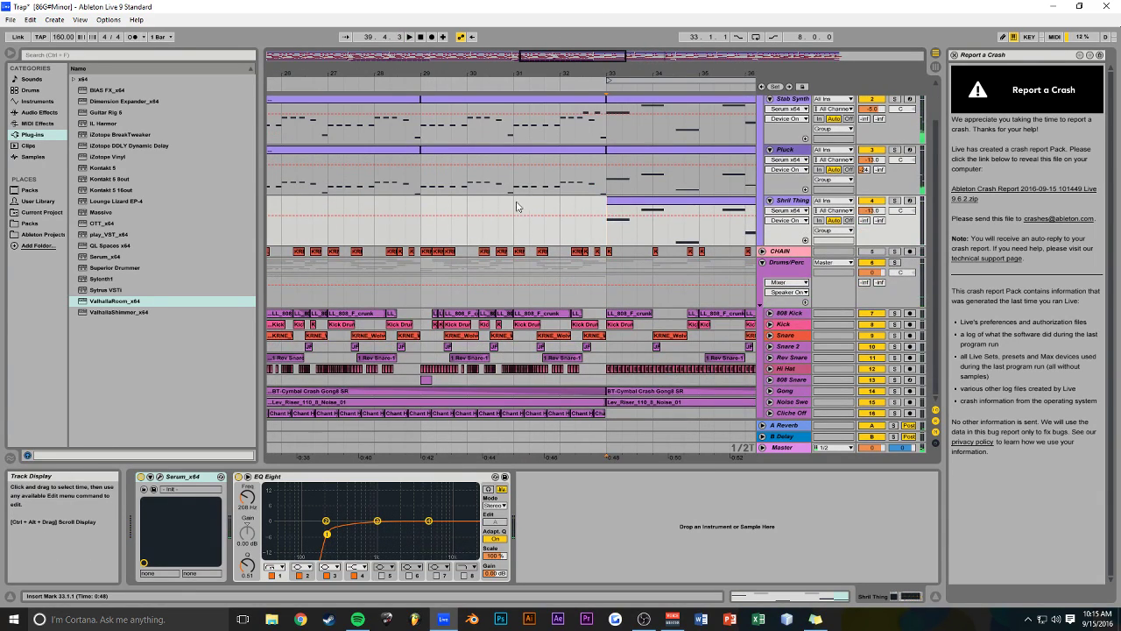
alt+click(770, 402)
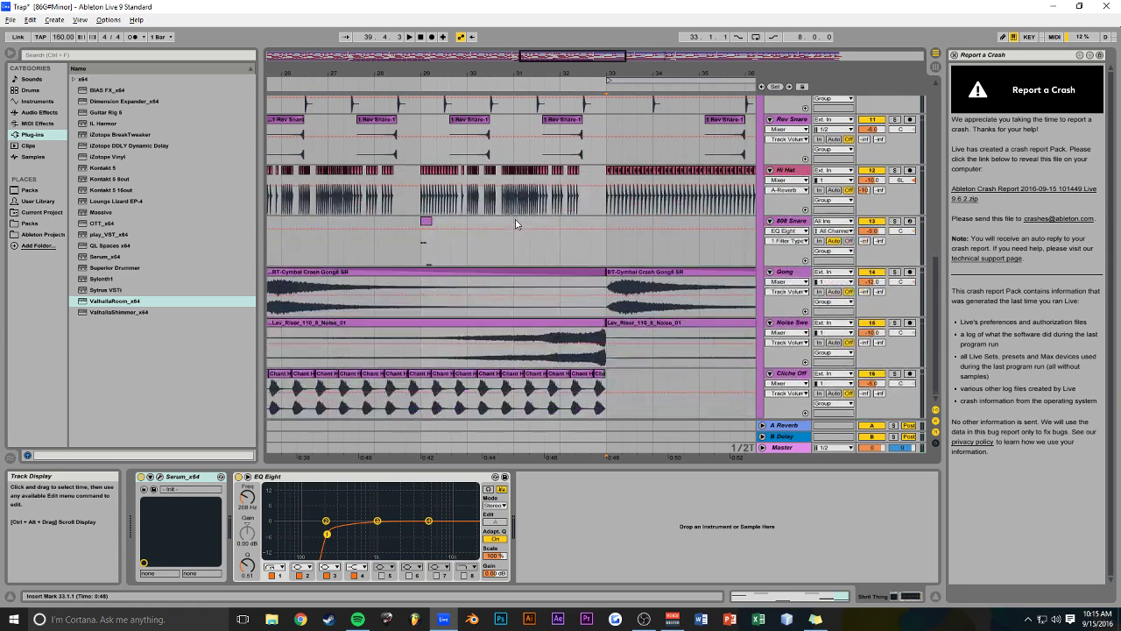
Play the arrangement from bar 32 and from the beginning to review the existing drum tracks
click(563, 246)
key(space)
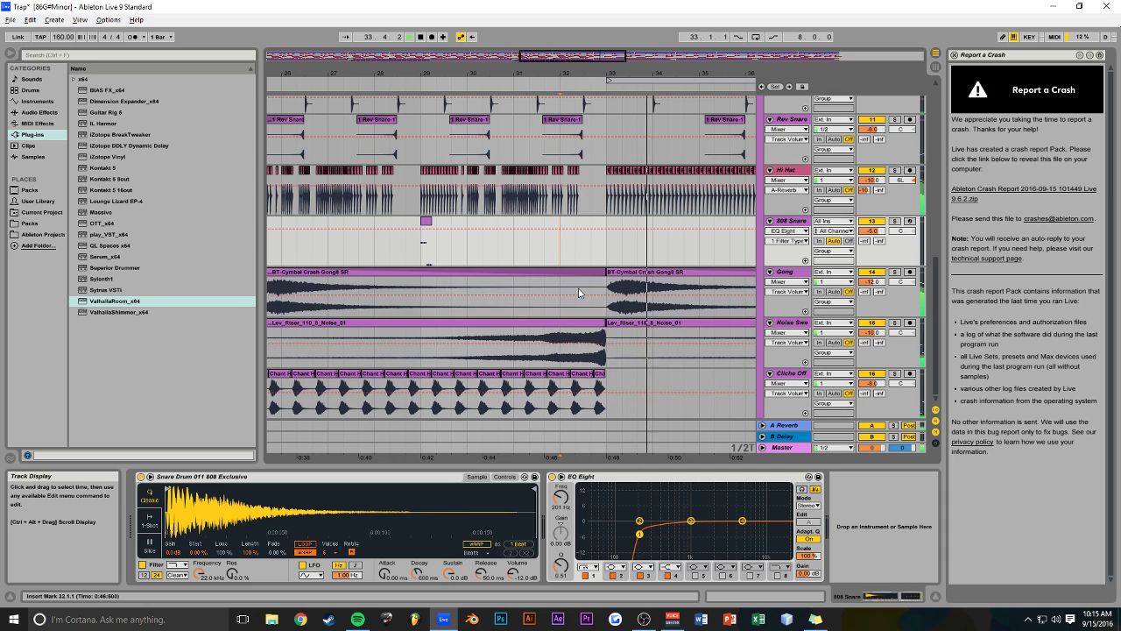
key(space)
drag(608, 70, 608, 18)
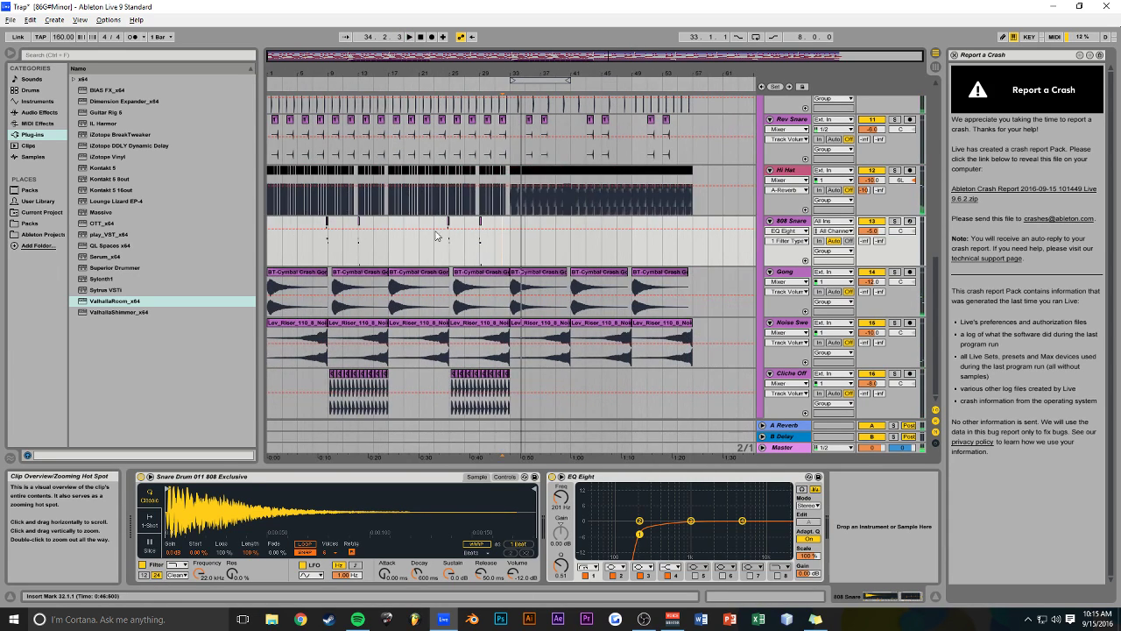
click(420, 38)
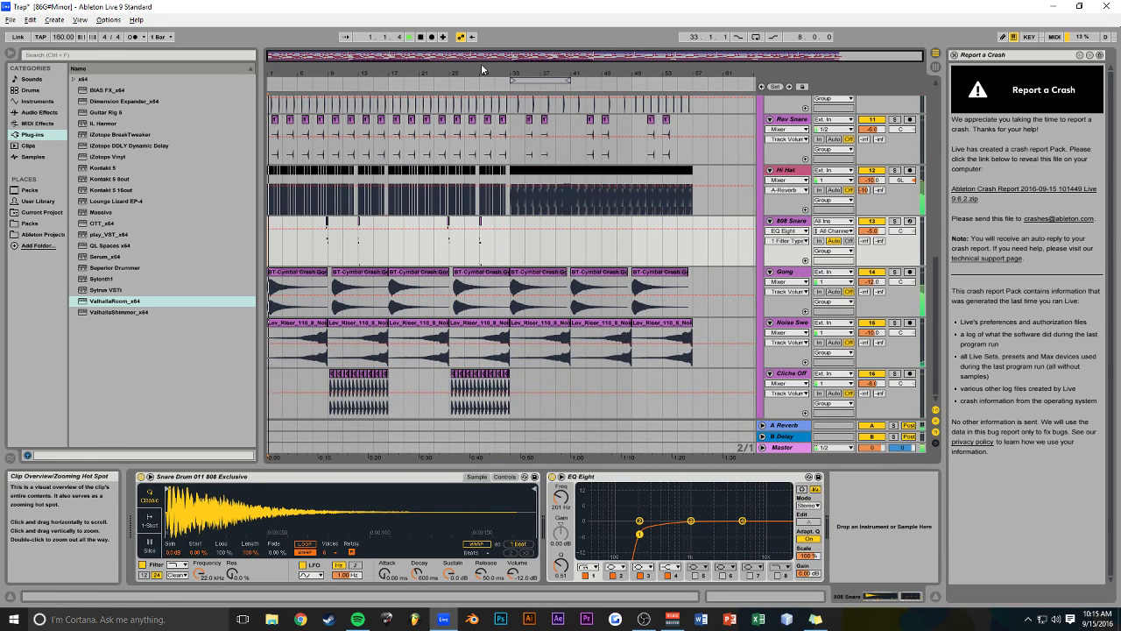
scroll(723, 174, up, 5)
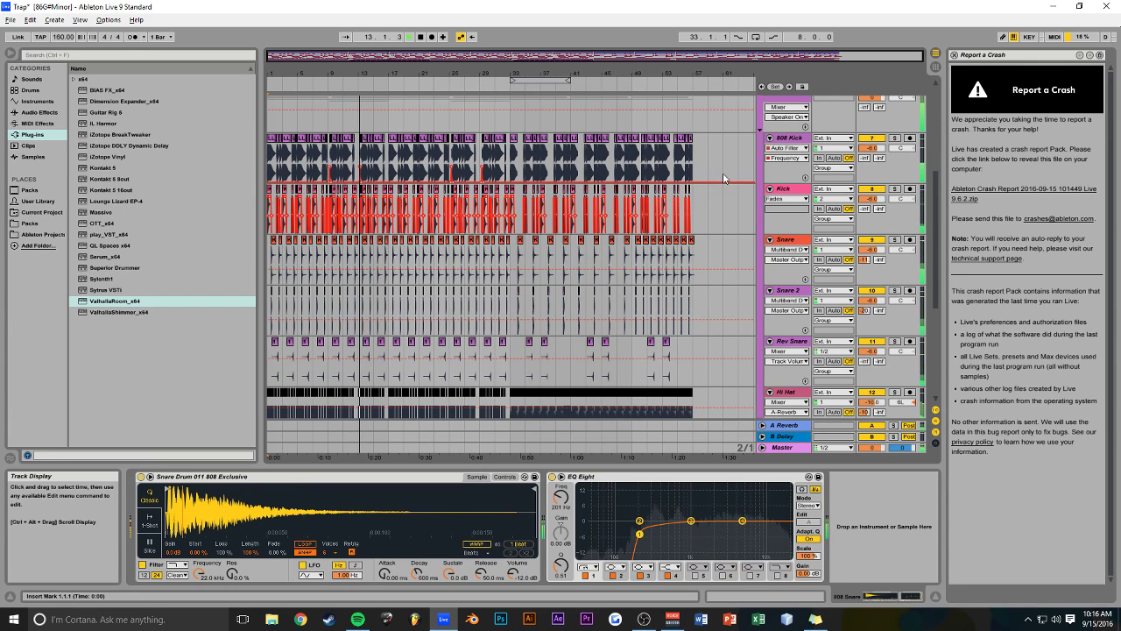
Insert an audio track after the Cliche Off track in the drum group and name it "Bigger Riser"
drag(447, 73, 464, 154)
scroll(525, 296, down, 2)
scroll(524, 292, down, 3)
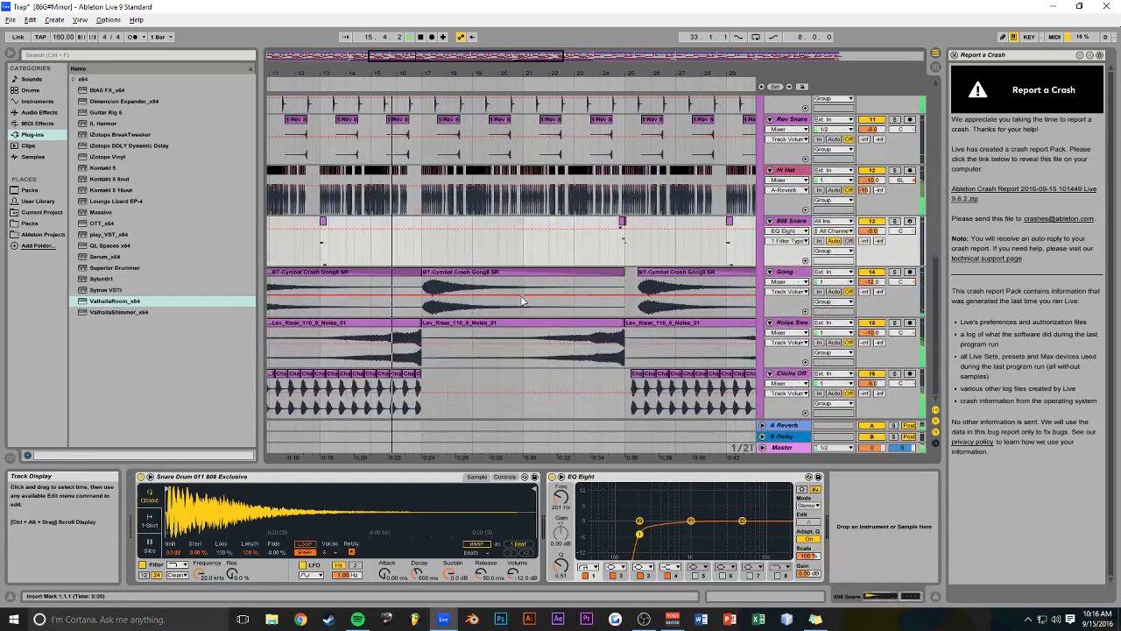
click(788, 374)
key(ctrl+t)
click(795, 374)
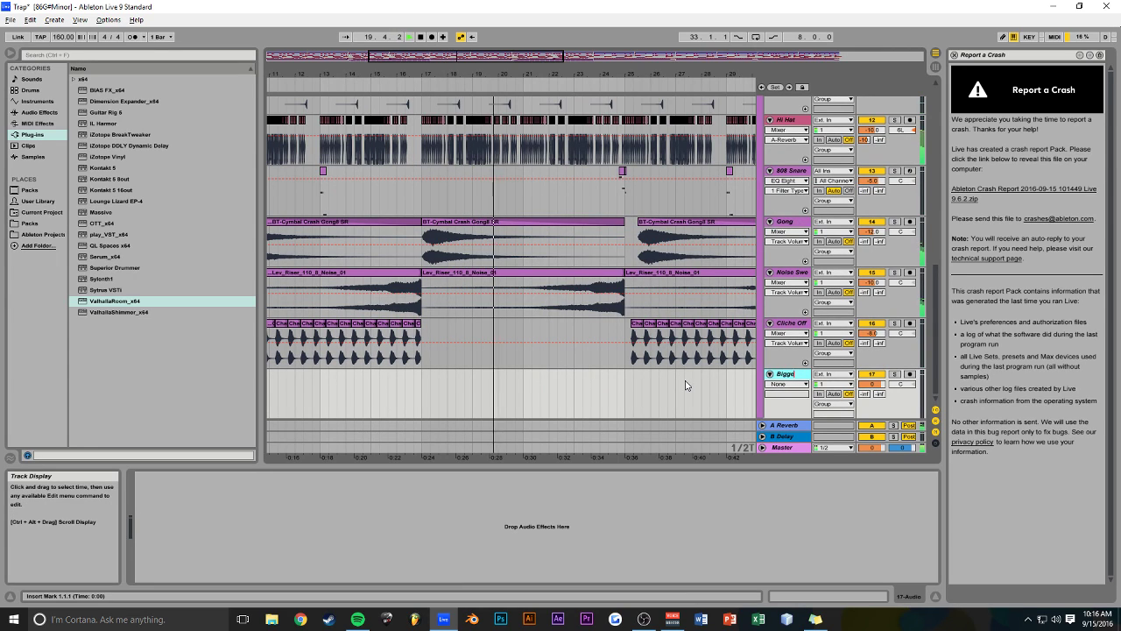
text(Bigger Riser)
key(Return)
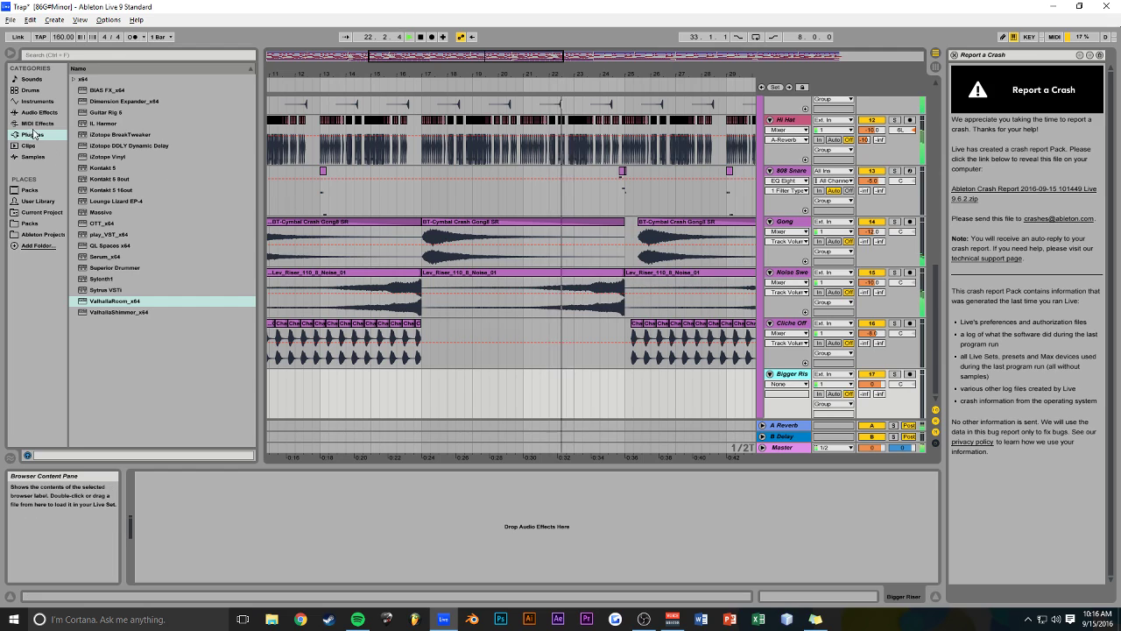
Open the FX - Rising folder of Black Octopus Sound - Leviathan in the Packs sample library
click(29, 223)
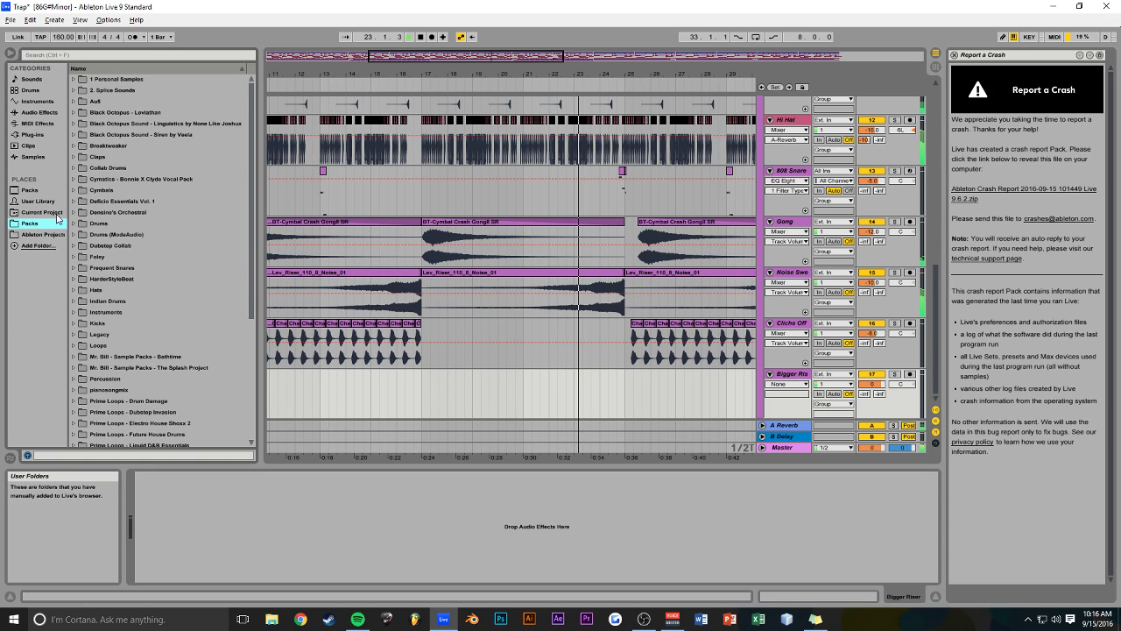
click(75, 112)
click(81, 123)
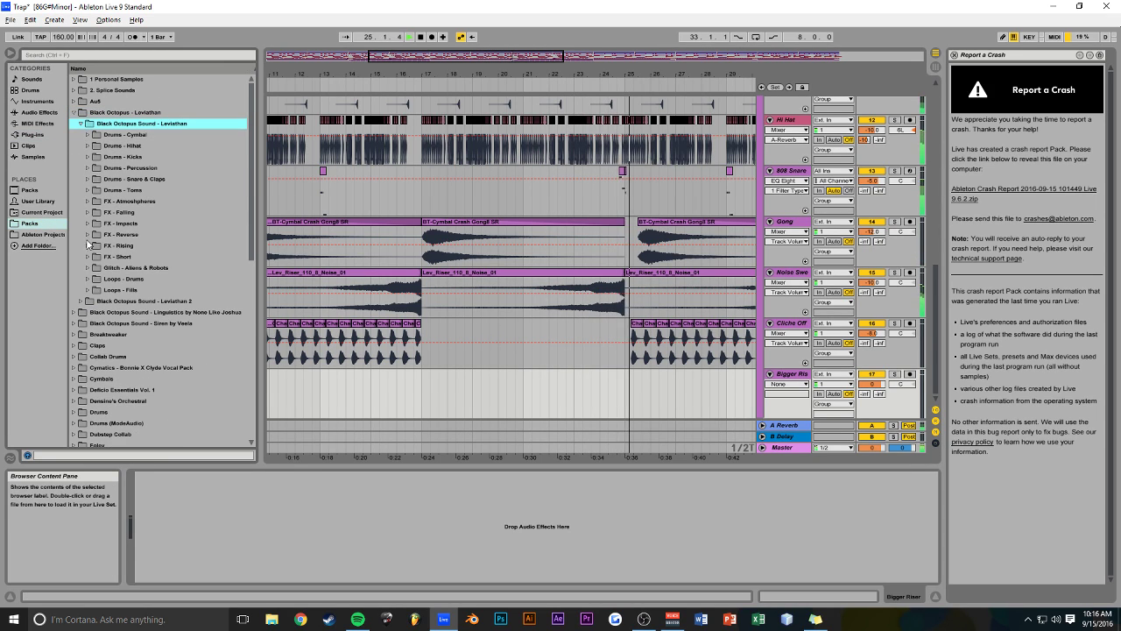
click(88, 245)
Place the Lev_Riser_110_16_Teeth.wav sample on the Bigger Riser track, spanning bar 17 to bar 33
scroll(140, 280, down, 5)
scroll(141, 280, down, 3)
scroll(174, 372, down, 3)
drag(157, 291, 281, 397)
drag(436, 56, 436, 24)
drag(479, 374, 551, 379)
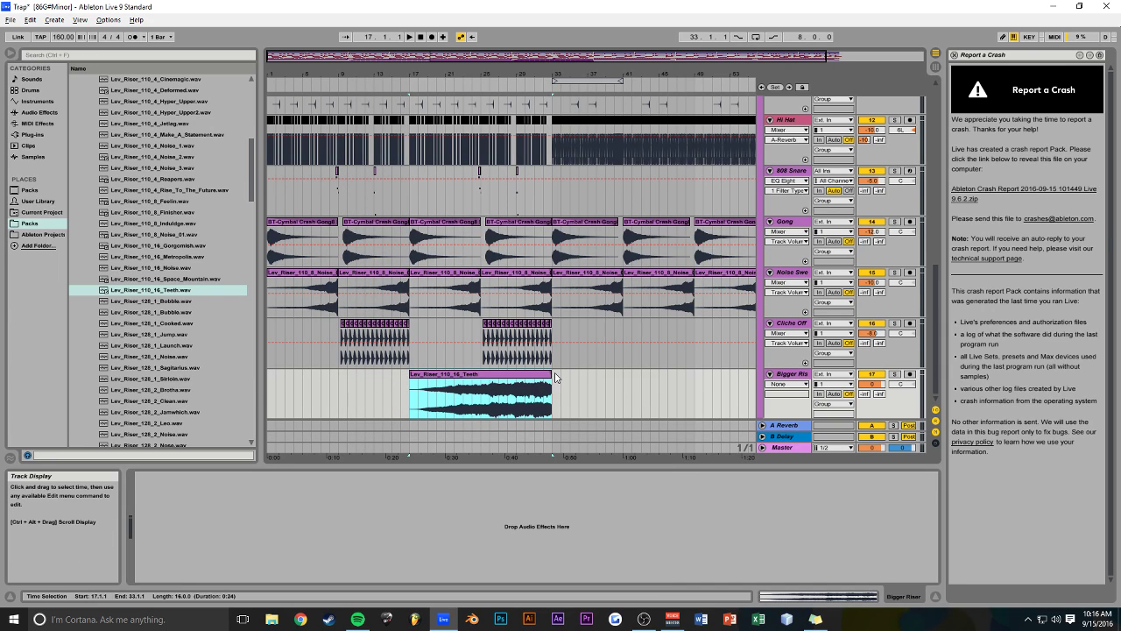
Set the Bigger Riser track volume to -9.0 dB and fade its clip in over the full length from bar 17 to 33
click(869, 384)
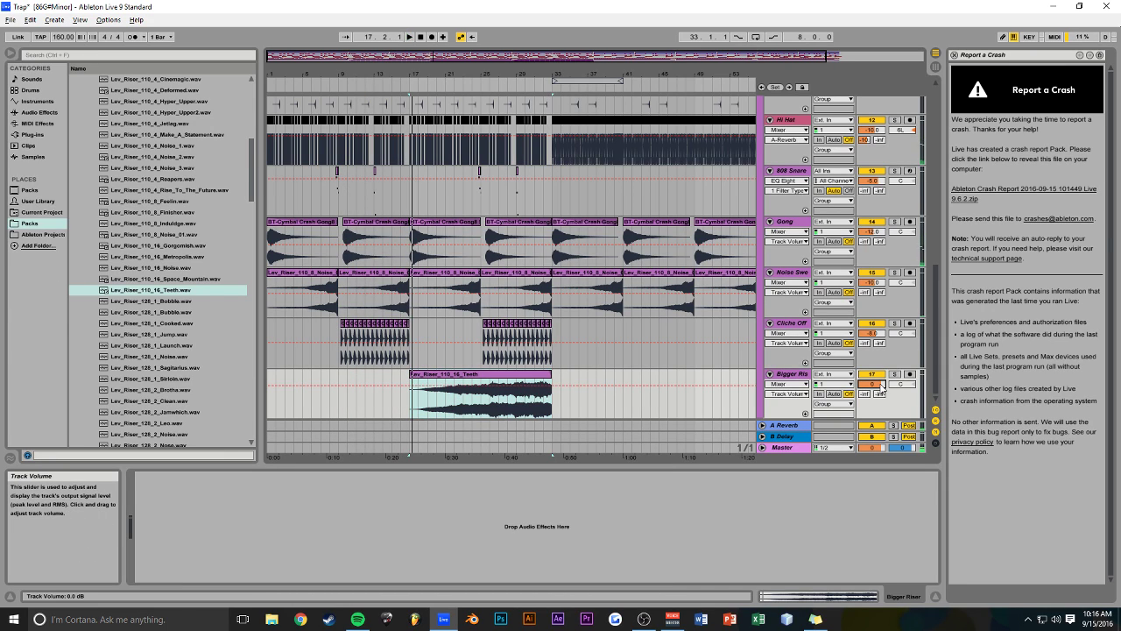
key(space)
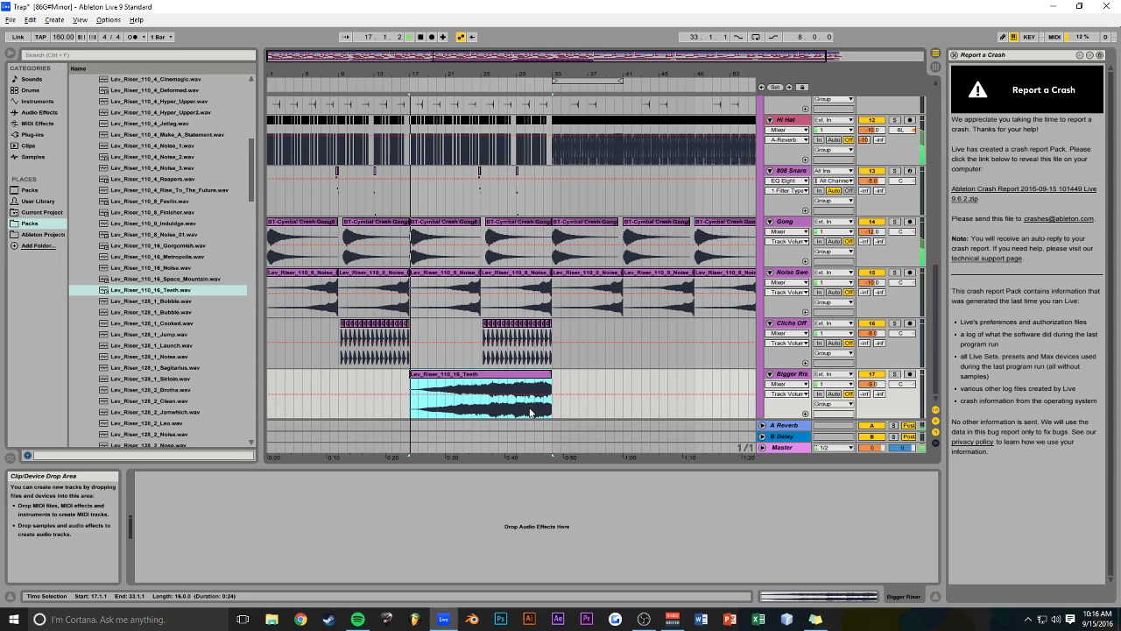
click(525, 410)
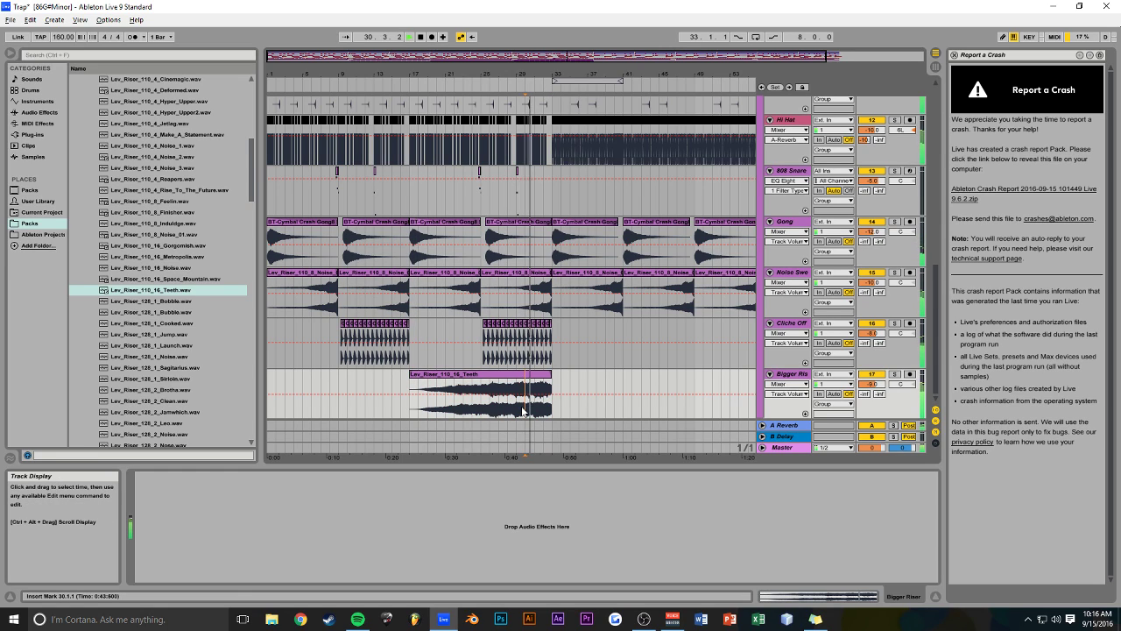
click(506, 378)
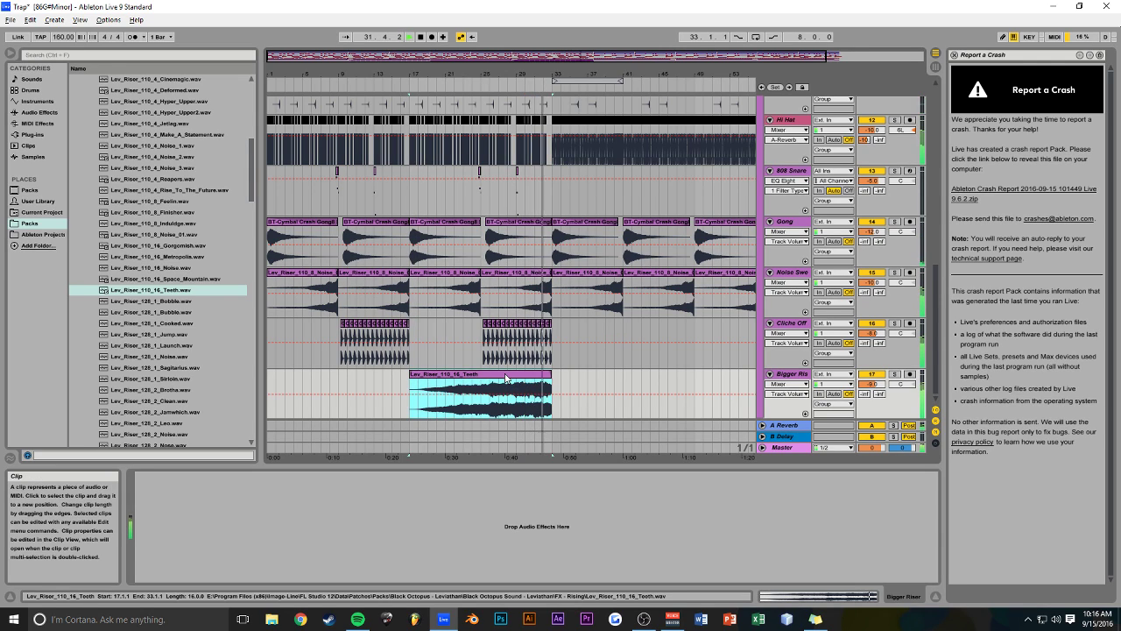
drag(410, 382, 552, 382)
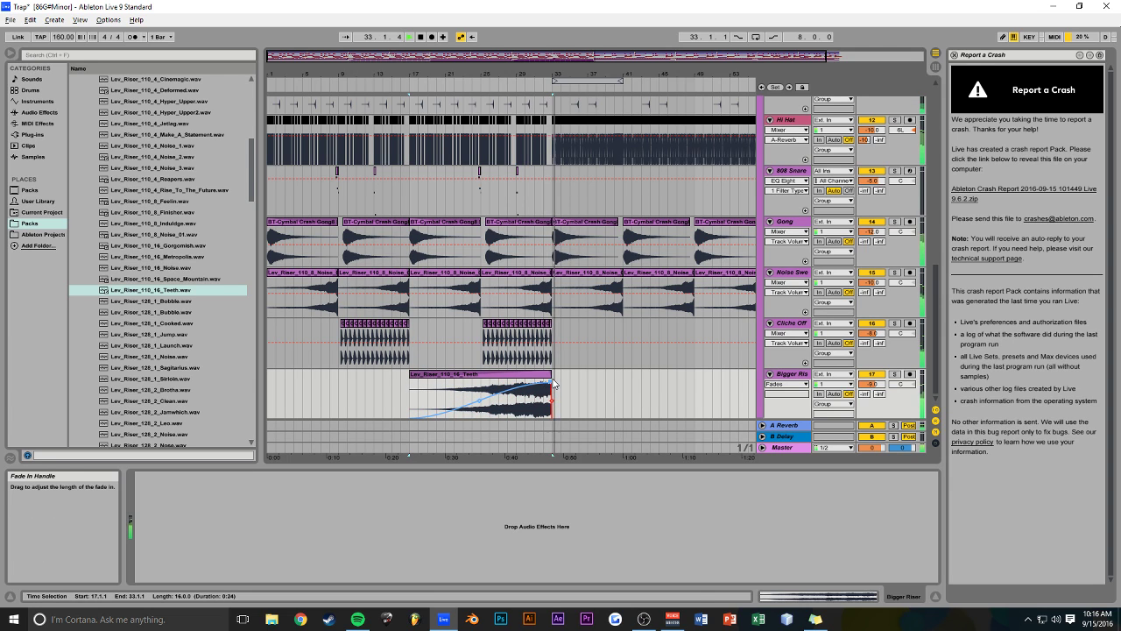
Try to fill bar 33 of the CHAIN track with back-to-back copies of its first snare clip
drag(558, 74, 650, 166)
scroll(474, 315, up, 6)
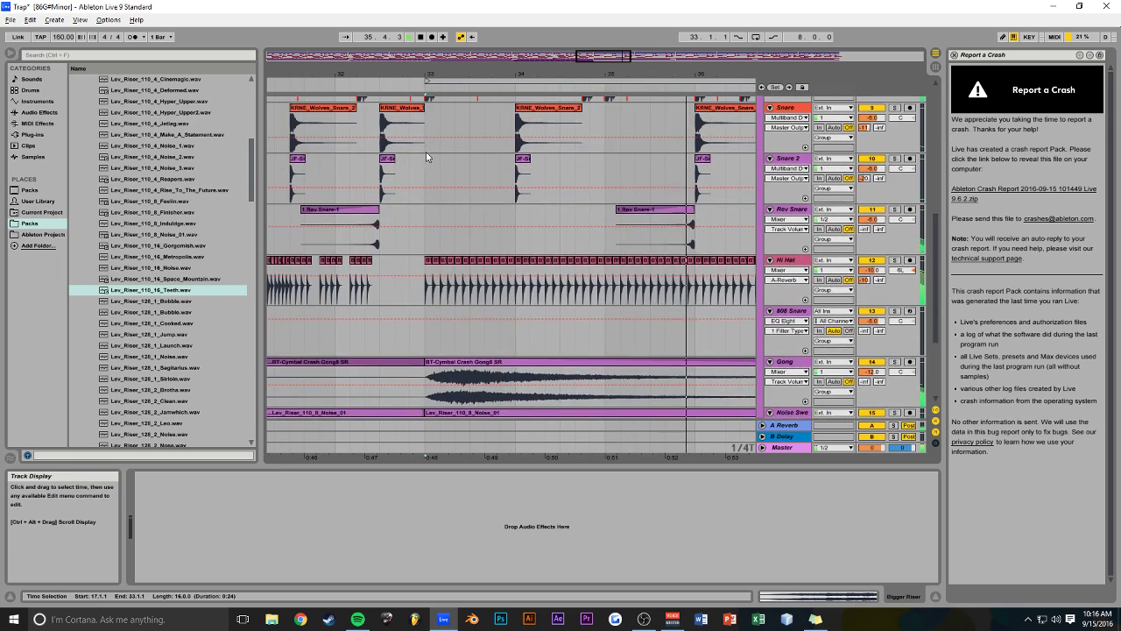
scroll(473, 280, up, 3)
click(425, 136)
key(space)
key(space)
click(430, 157)
key(ctrl+d)
key(ctrl+d)
key(ctrl+d)
key(ctrl+d)
key(ctrl+d)
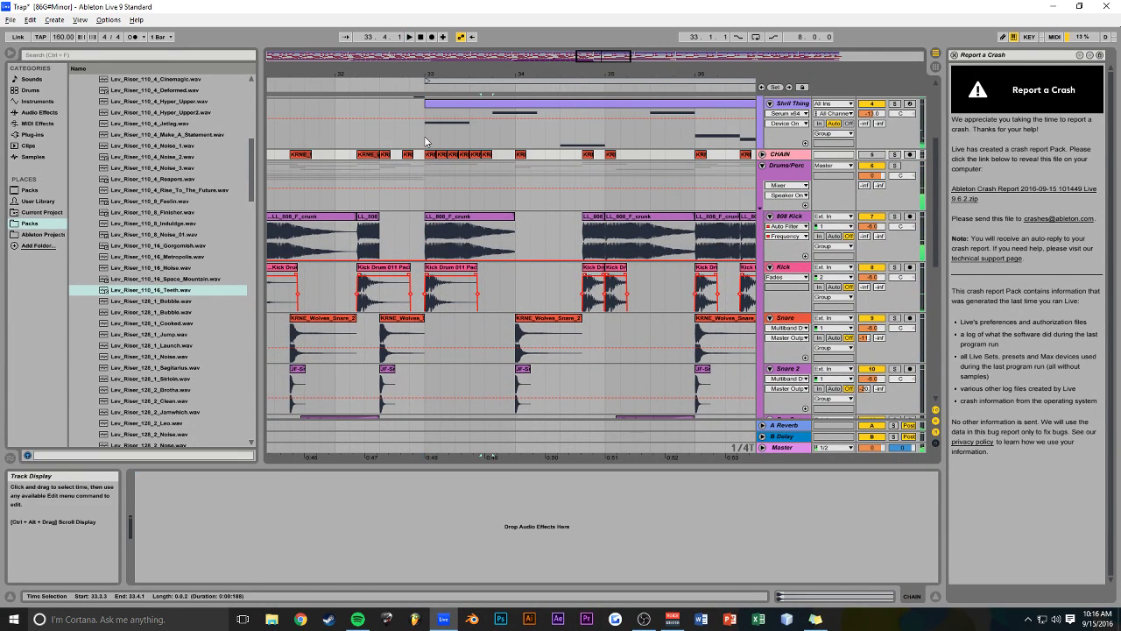
Play from bar 33 and delete the back-to-back snare copies from the CHAIN track, keeping the first clip
click(427, 141)
key(space)
drag(501, 157, 437, 161)
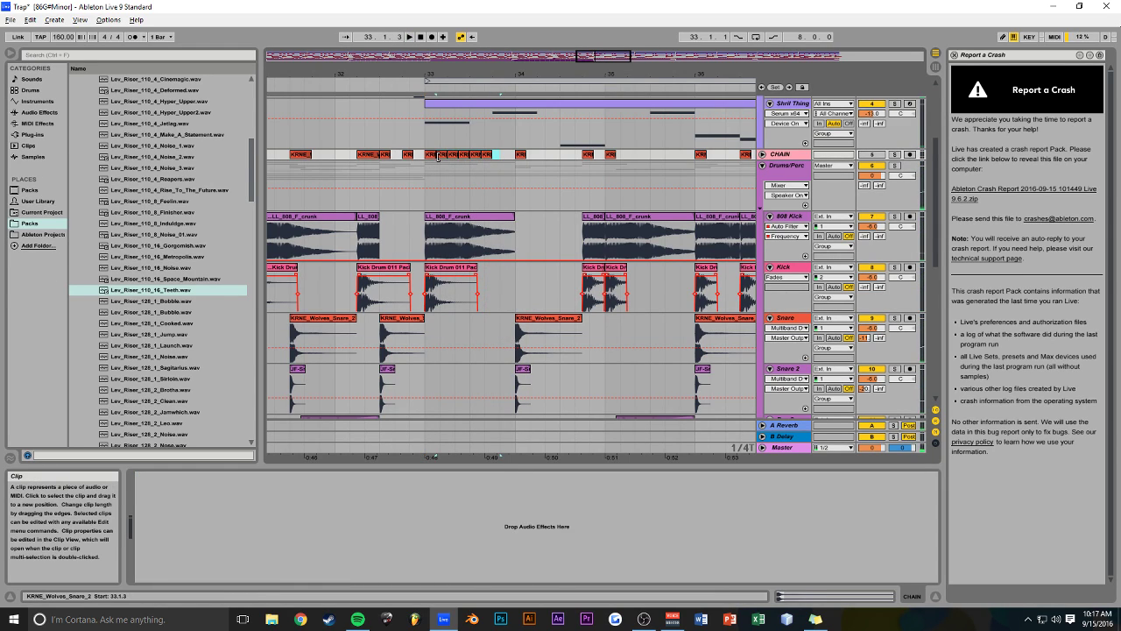
key(Delete)
Duplicate the CHAIN snare clip at bar 33 five times with even, triplet-like spacing up to bar 34
key(ctrl+d)
key(ctrl+d)
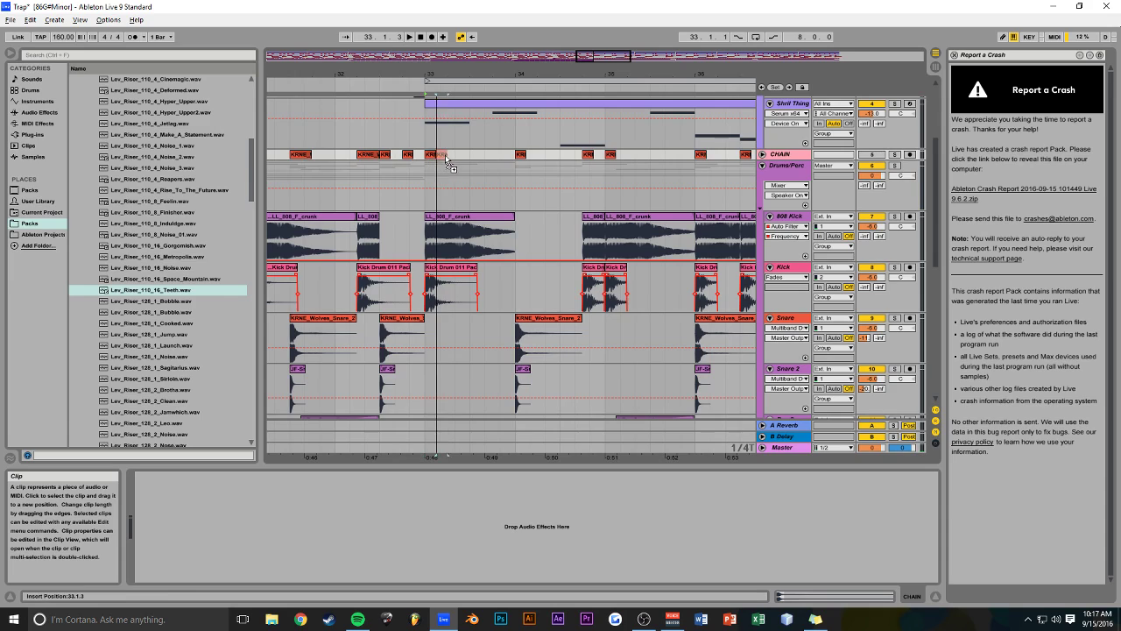
key(ctrl+d)
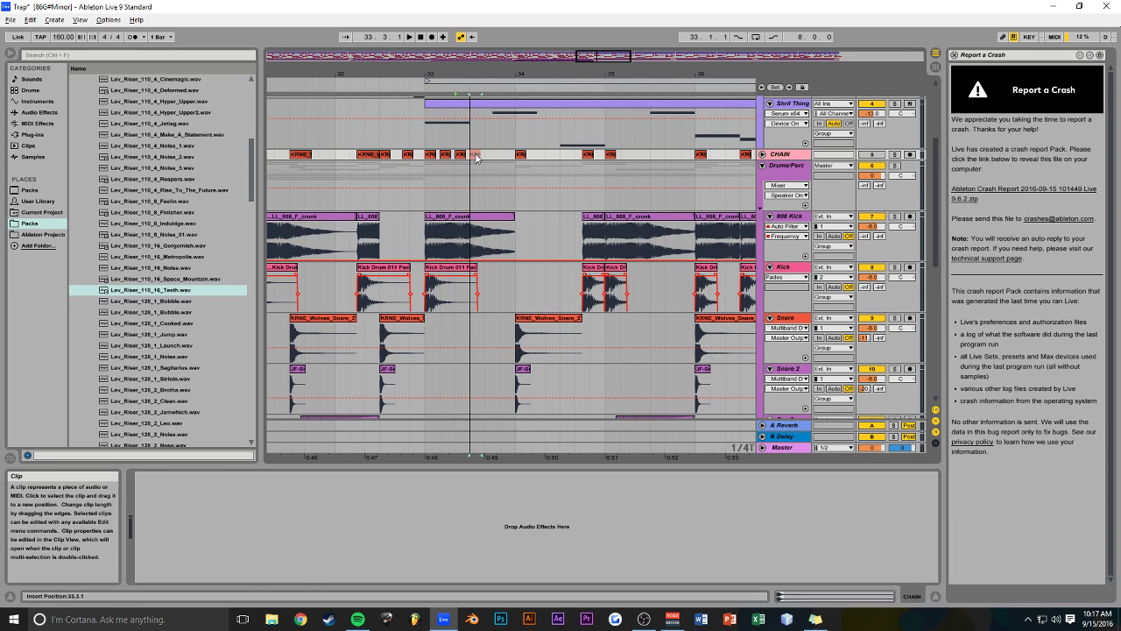
click(423, 140)
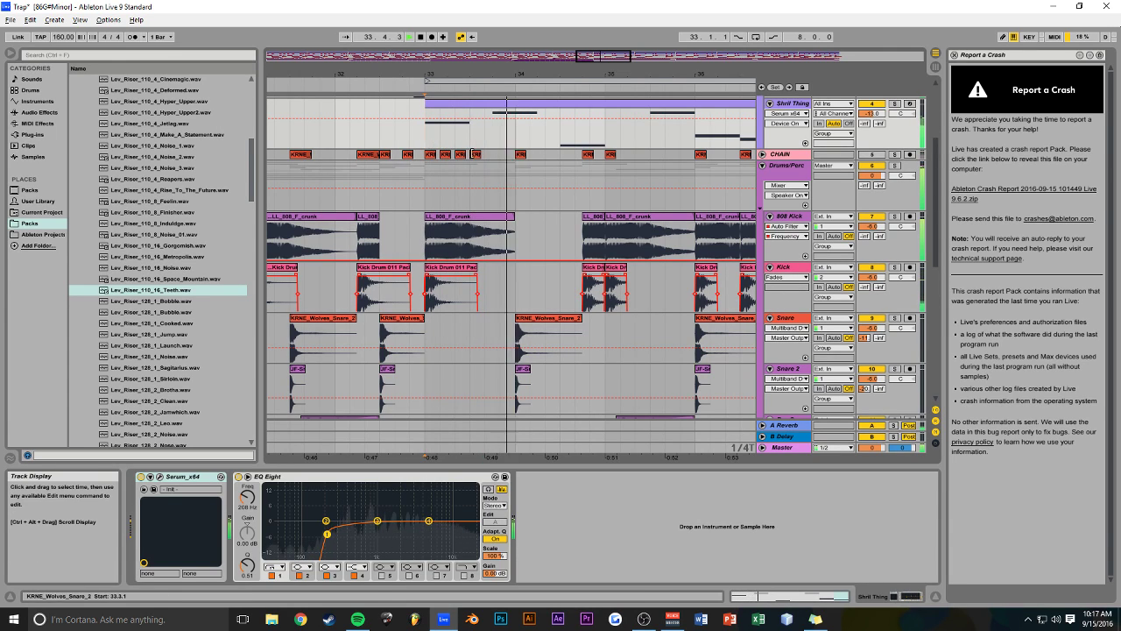
click(477, 159)
key(ctrl+d)
key(ctrl+d)
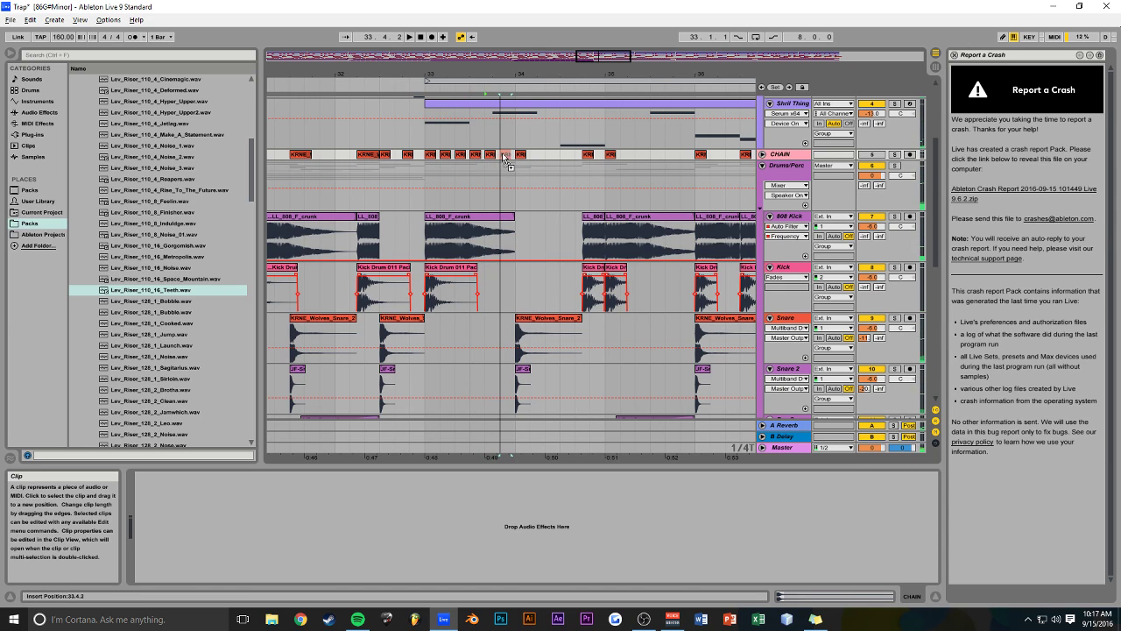
Play the new snare fill from bar 33 and the lead-in from bar 30, and save the set
click(427, 133)
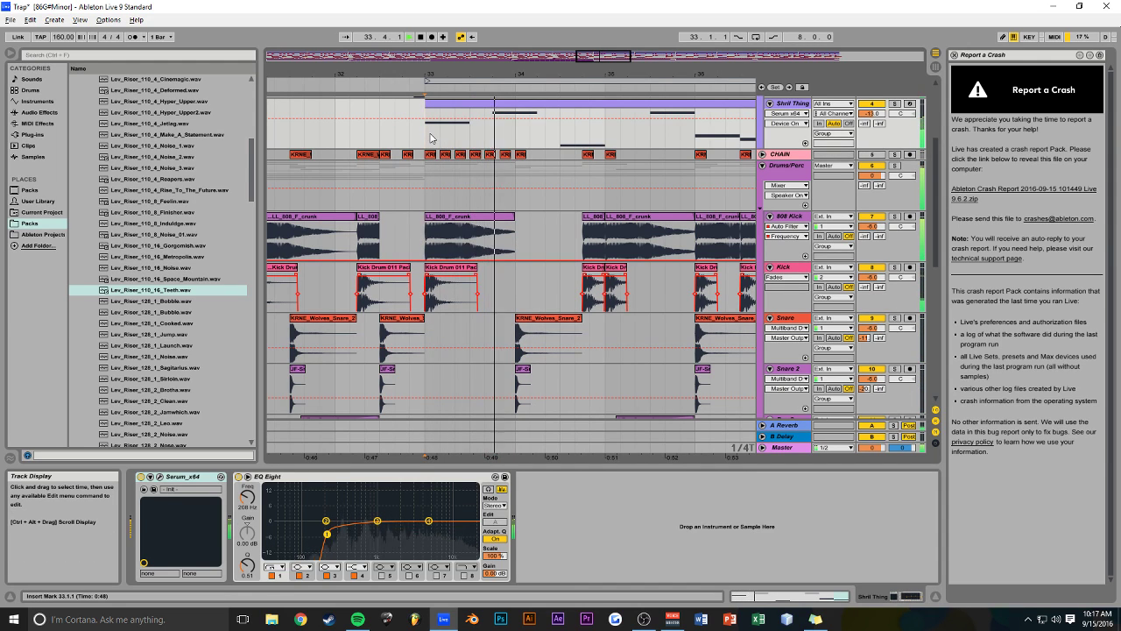
drag(604, 59, 604, 30)
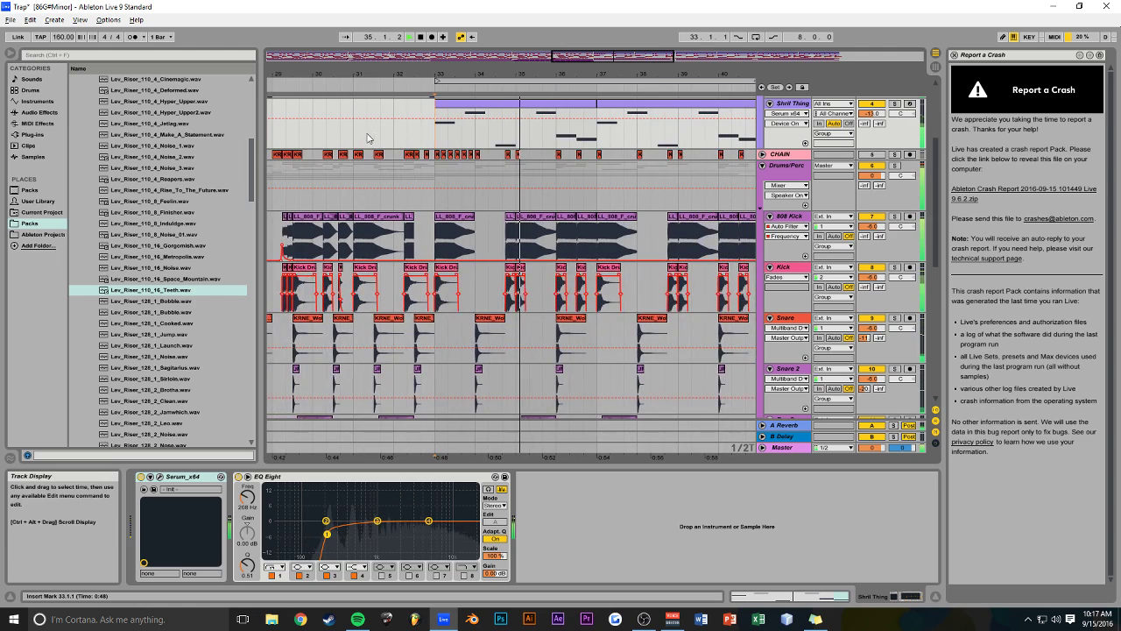
click(315, 135)
key(space)
key(ctrl+s)
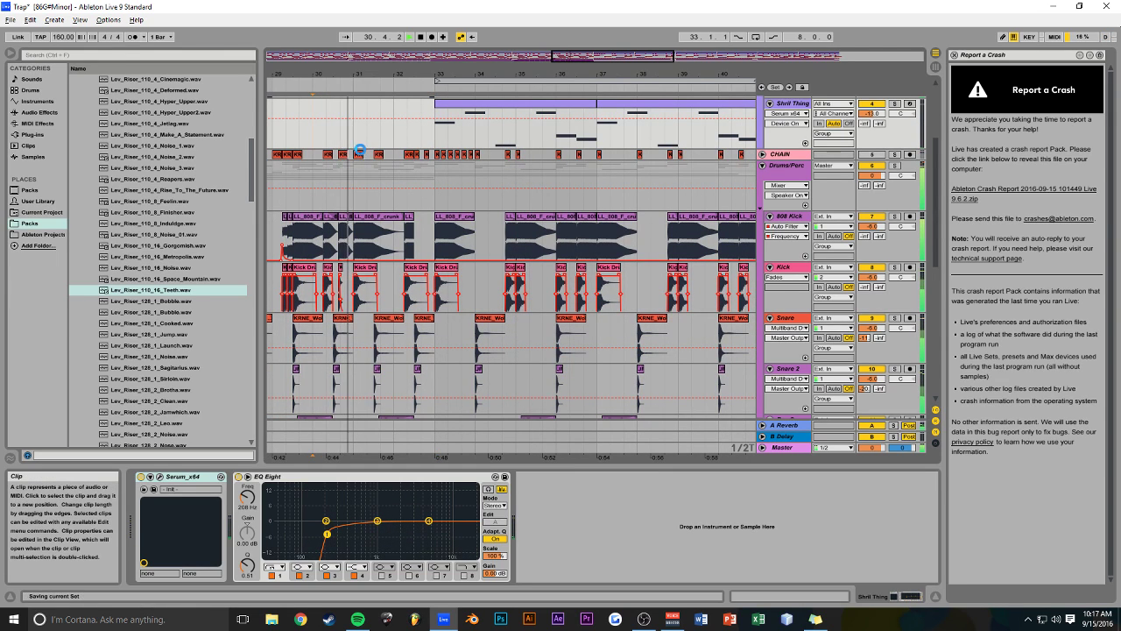
Examine the Bigger Riser track and the snare fill around bar 33 while playing back the drop
scroll(611, 368, down, 10)
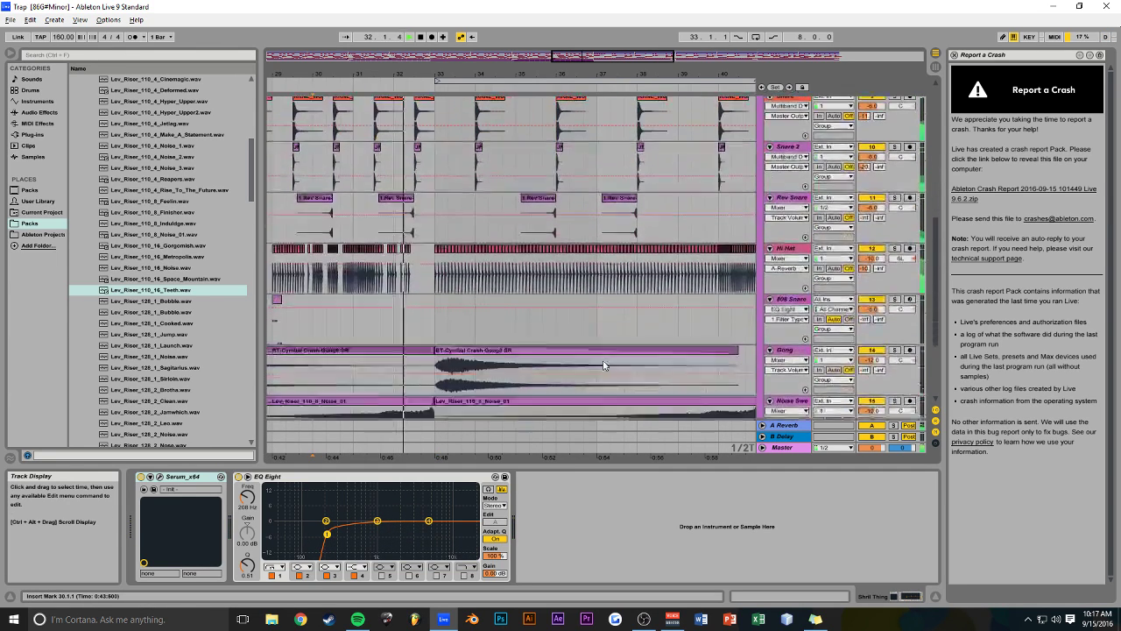
scroll(612, 368, down, 1)
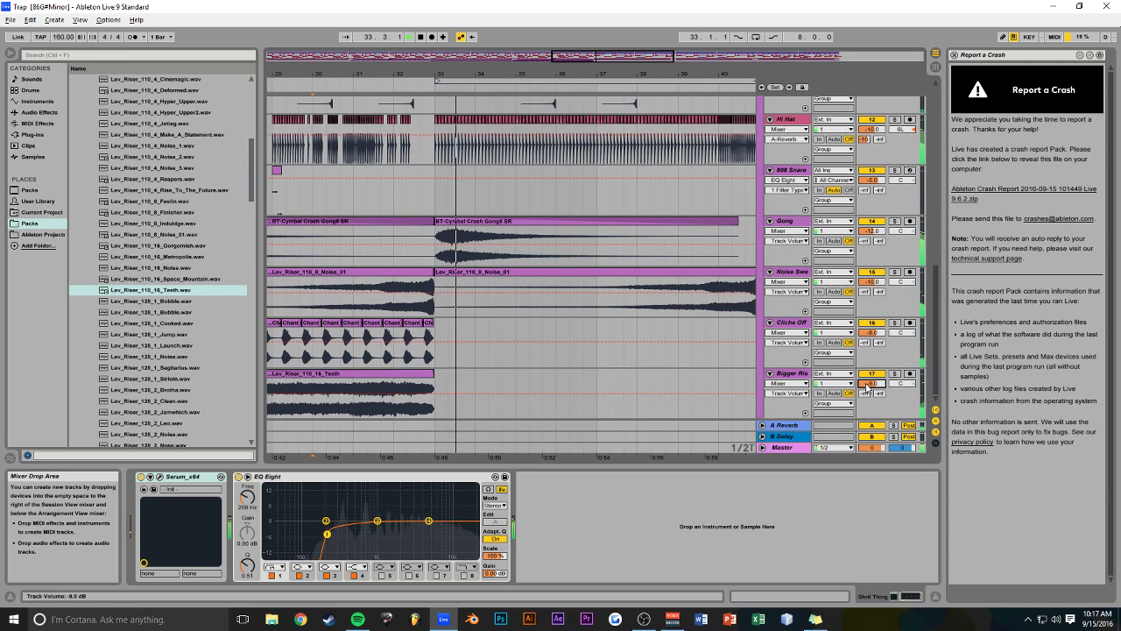
drag(606, 57, 631, 27)
scroll(473, 241, up, 1)
scroll(473, 239, up, 10)
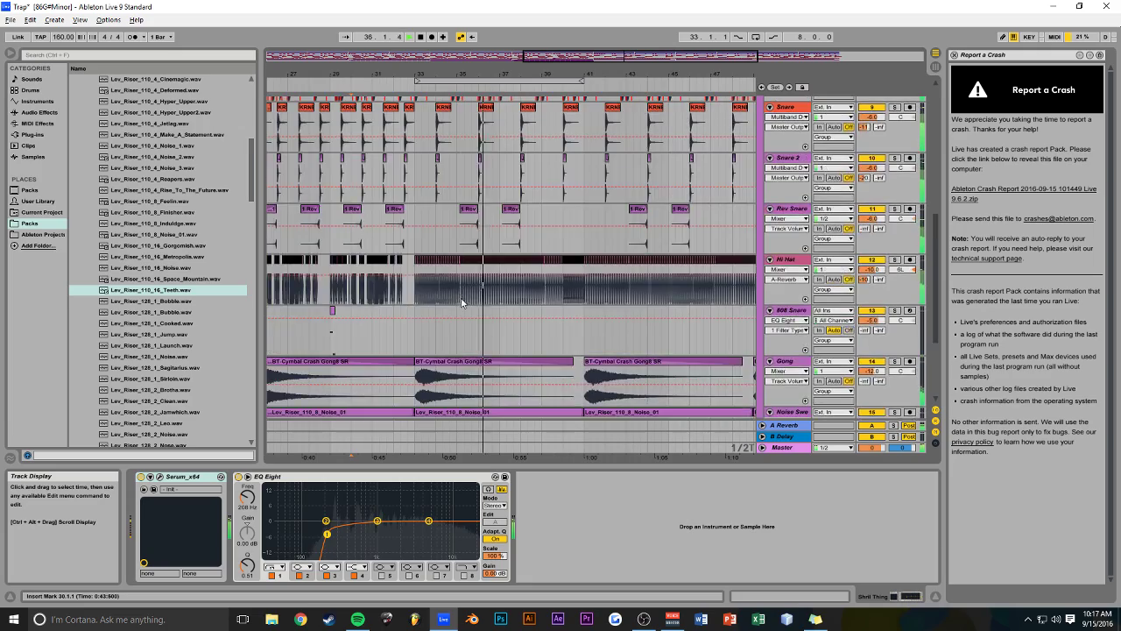
drag(571, 56, 595, 132)
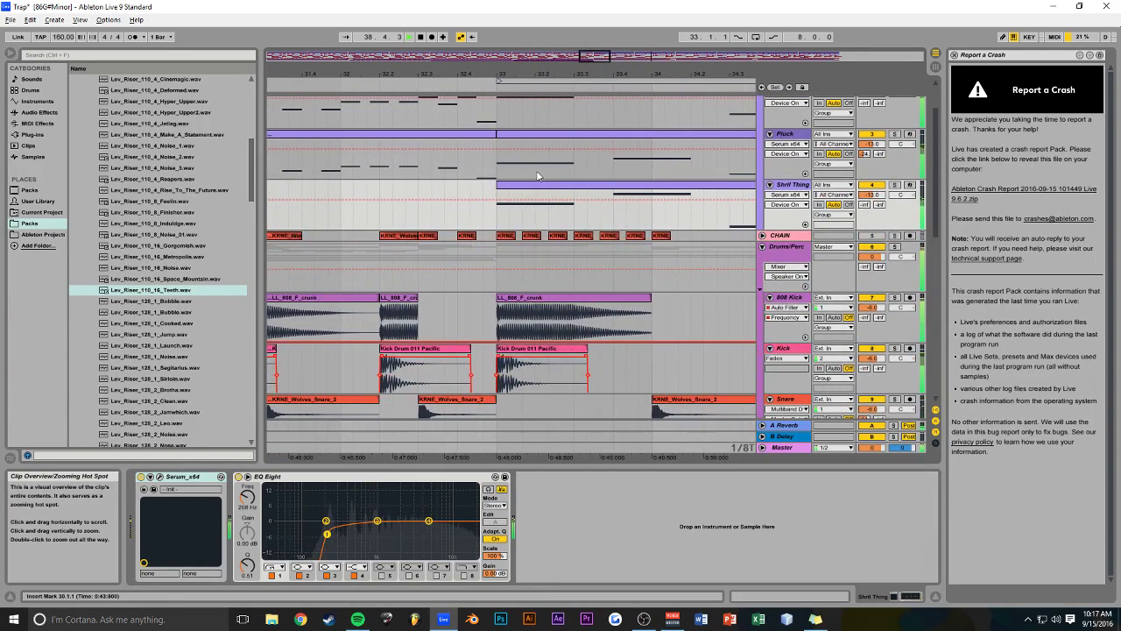
click(492, 221)
key(space)
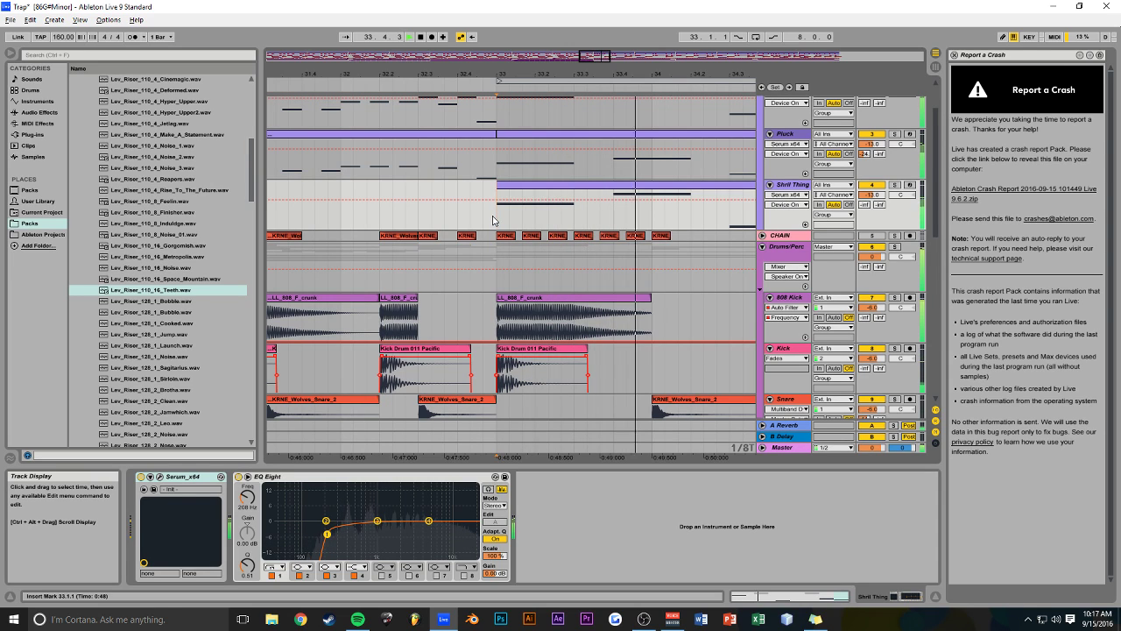
drag(595, 56, 630, 26)
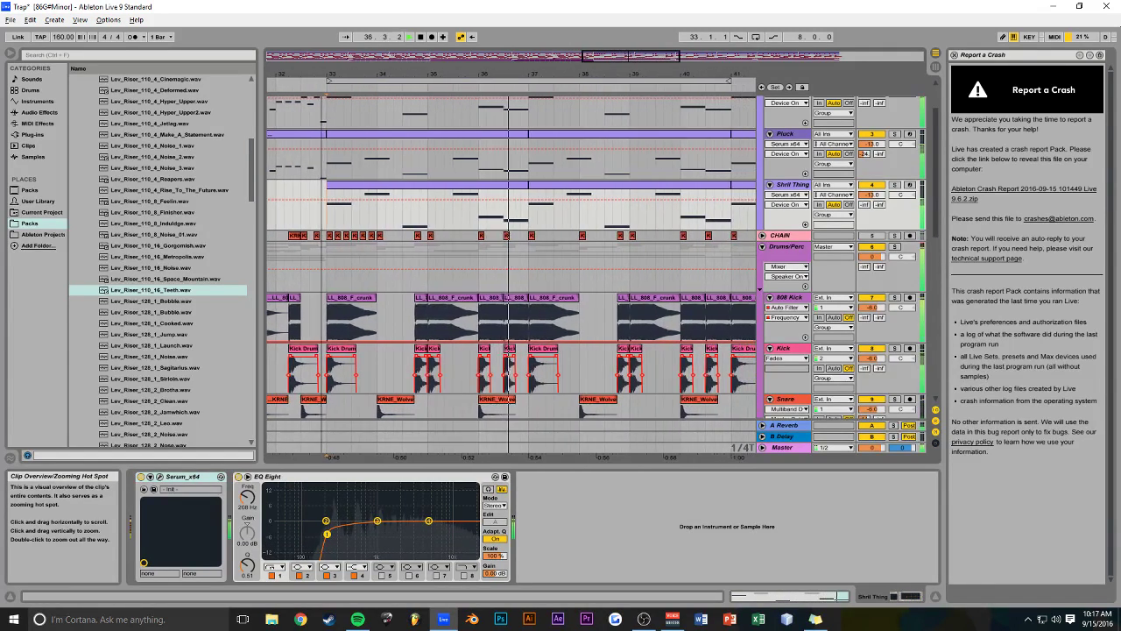
Play the transition into the drop from bar 31
drag(634, 52, 569, 44)
click(418, 194)
key(space)
key(space)
key(space)
Add EQ Eight to the Drums/Perc group, with band 1 as a low cut at 30 Hz
scroll(515, 204, down, 2)
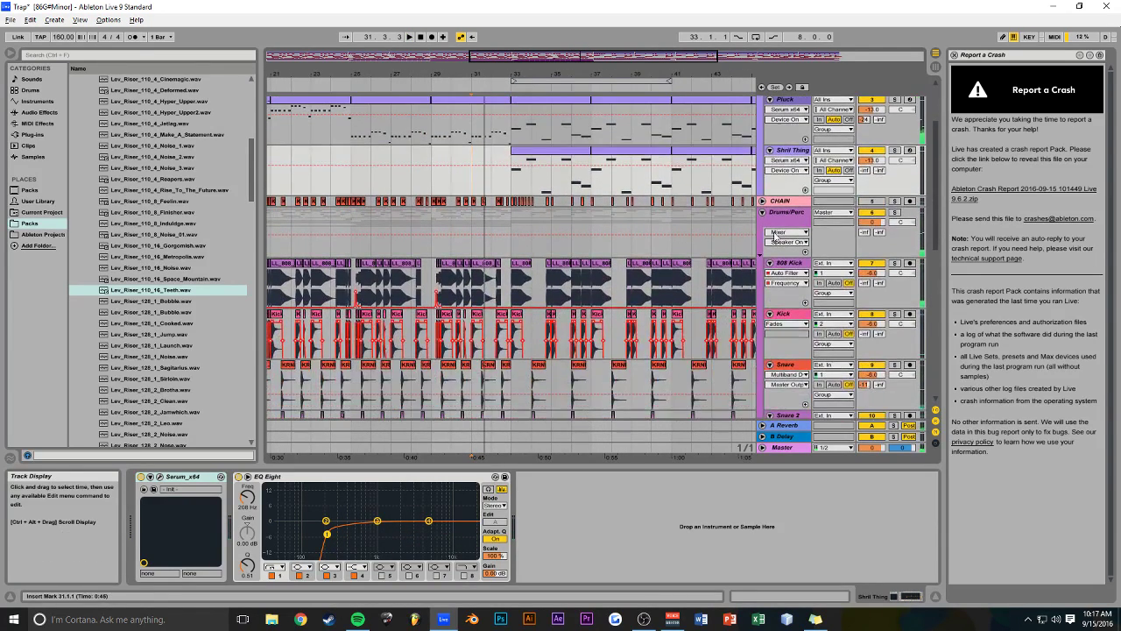
click(786, 214)
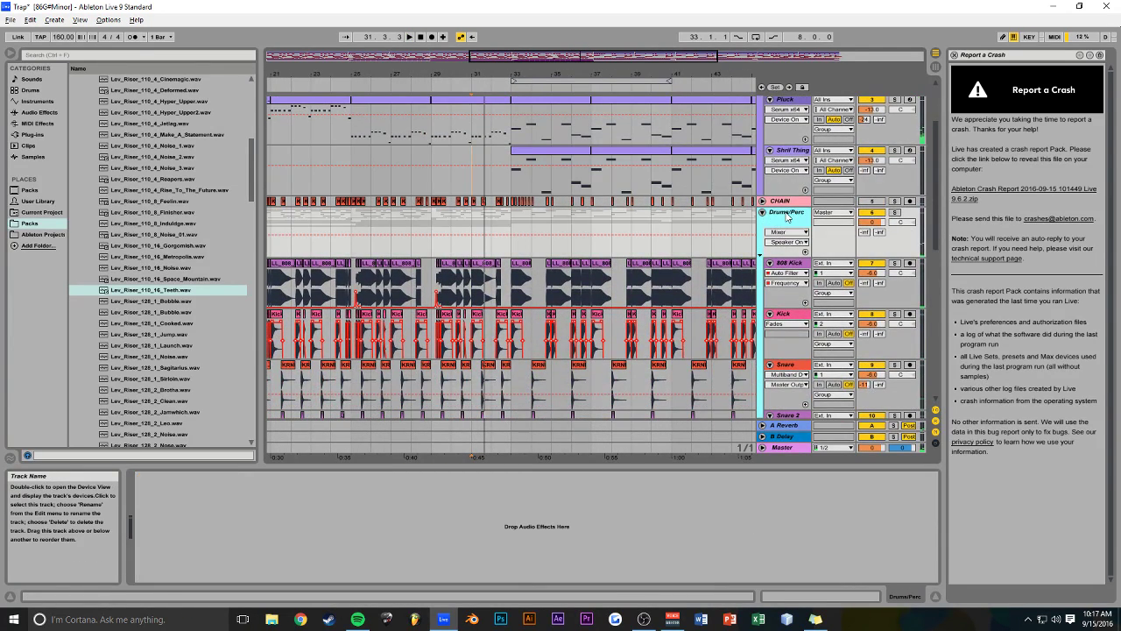
click(39, 113)
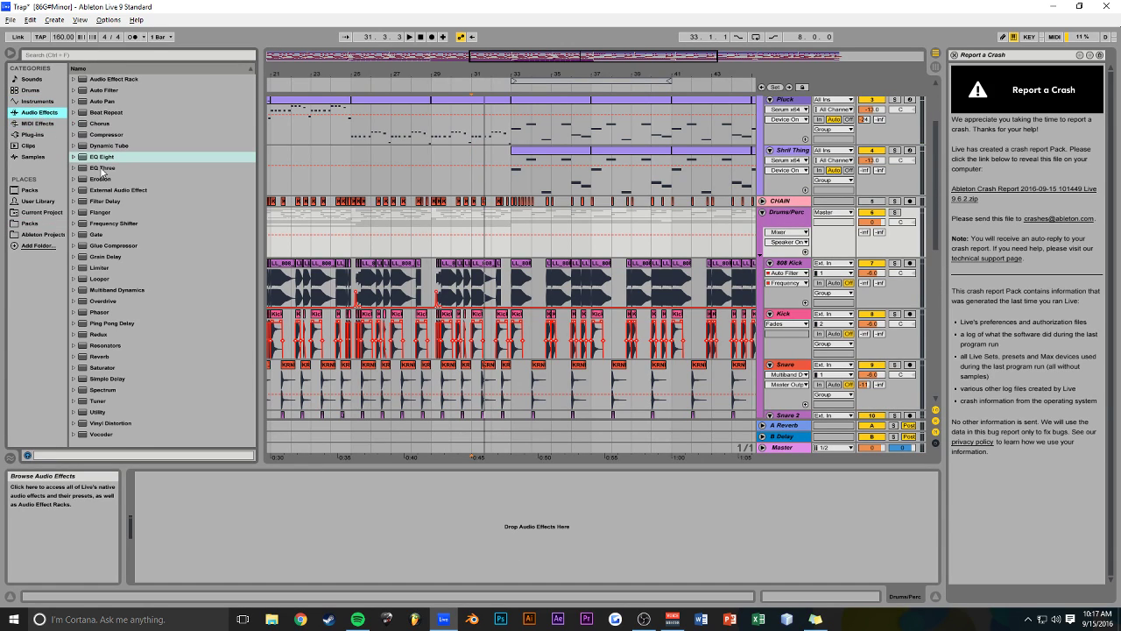
drag(790, 216, 788, 213)
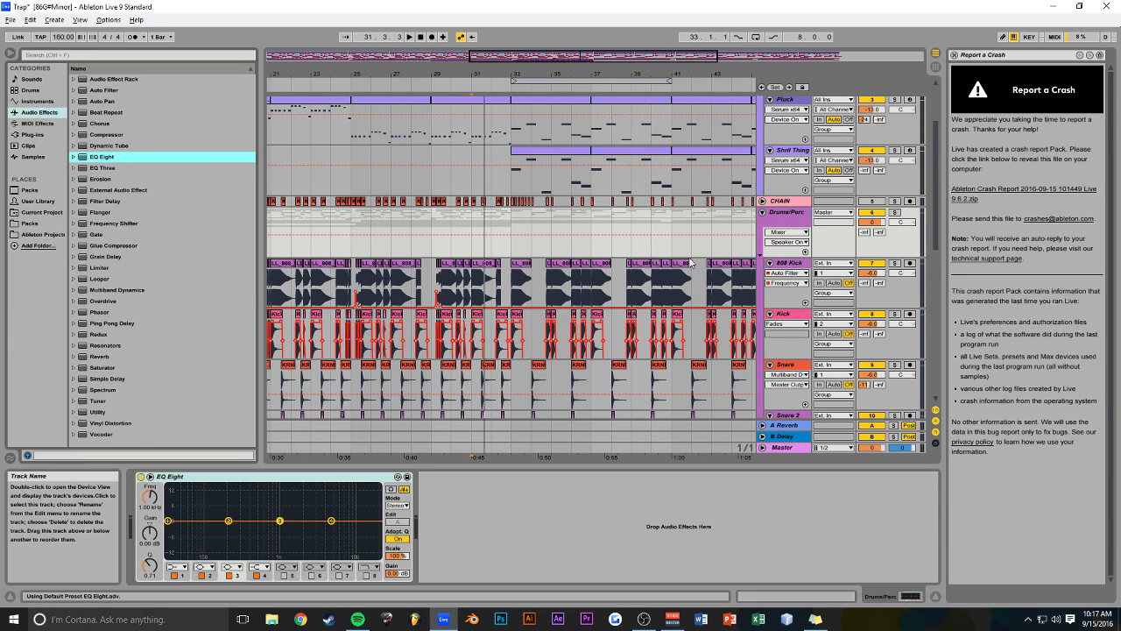
click(178, 567)
click(151, 498)
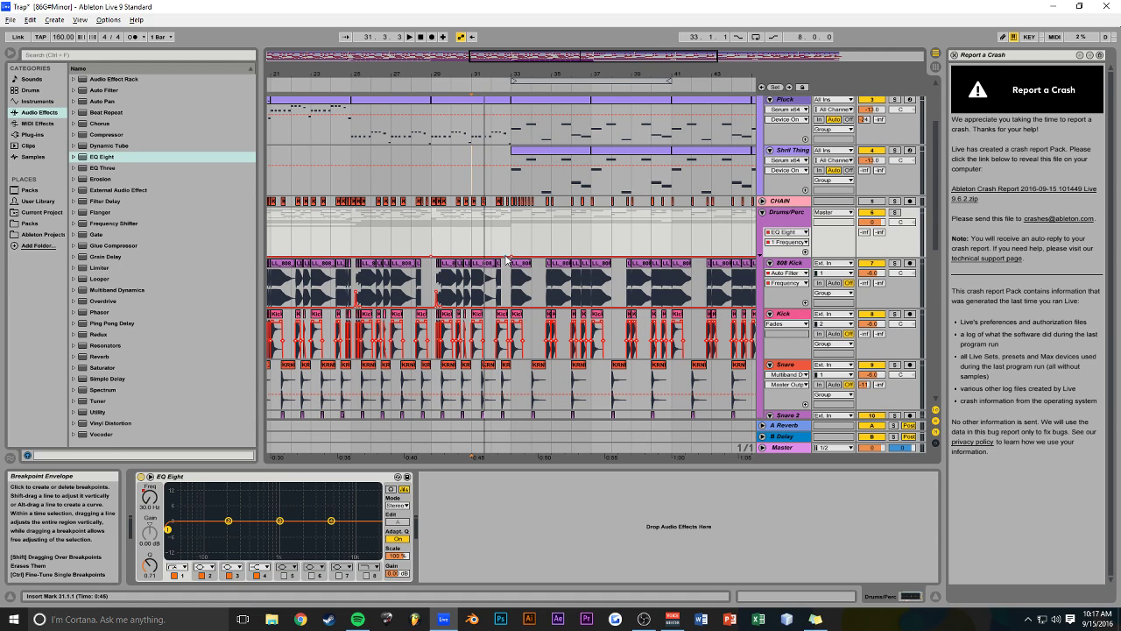
Automate the Drums/Perc low-cut frequency from 30 Hz at bar 29 to about 440 Hz just before bar 33, resetting at the drop
key(space)
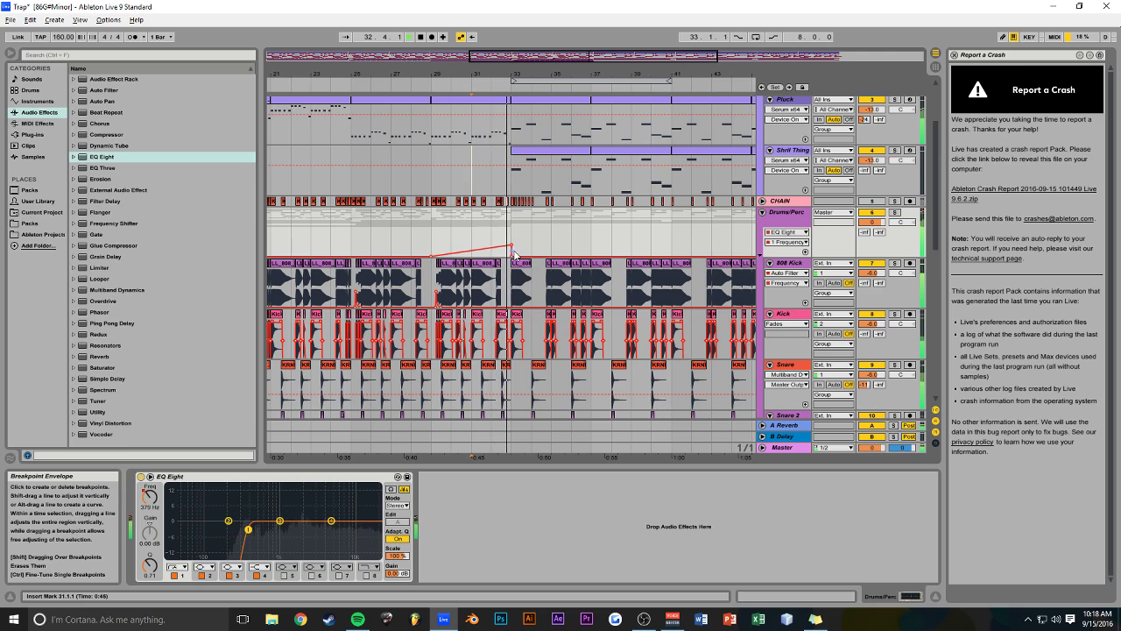
drag(541, 59, 565, 77)
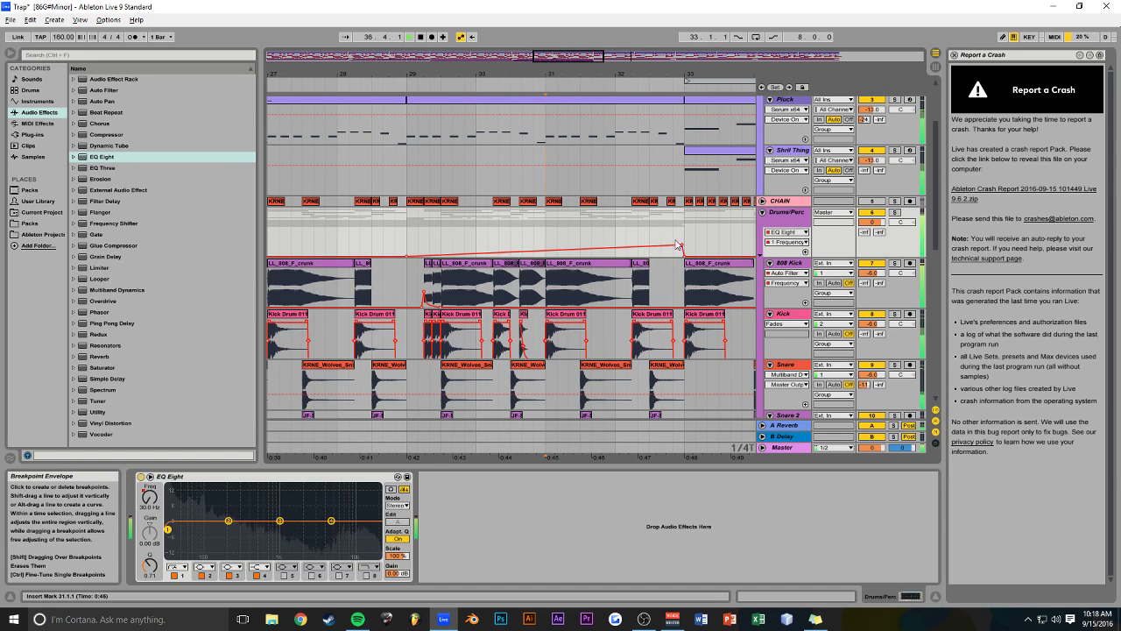
click(653, 234)
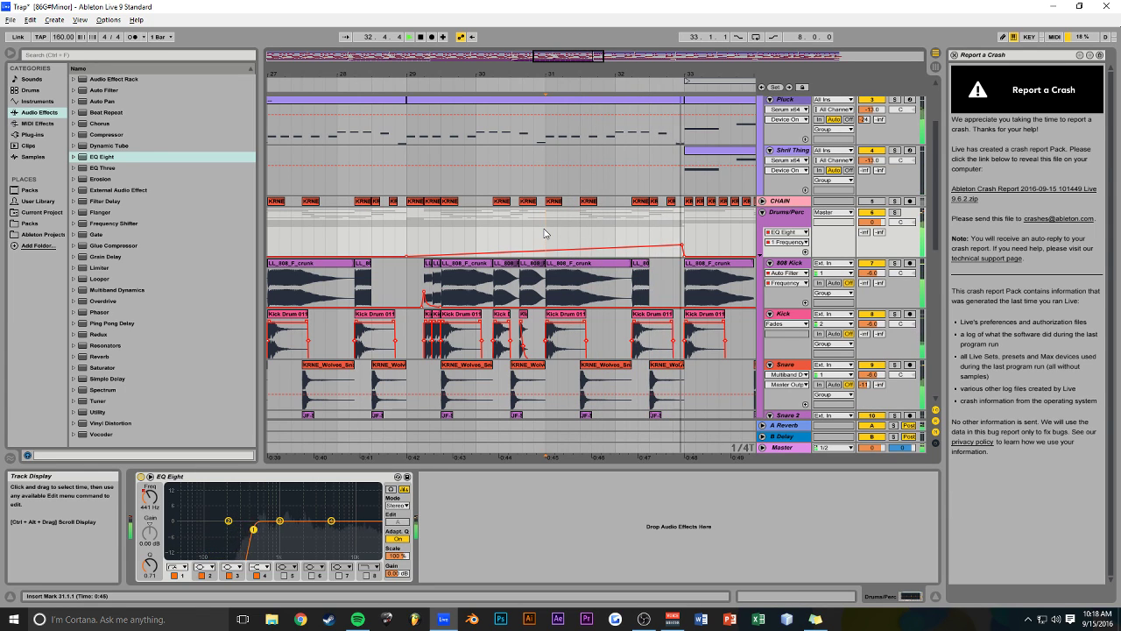
Replace the CHAIN clips from bar 34 to bar 37 with repeated copies of the one-bar snare fill from bar 33
drag(555, 56, 711, 20)
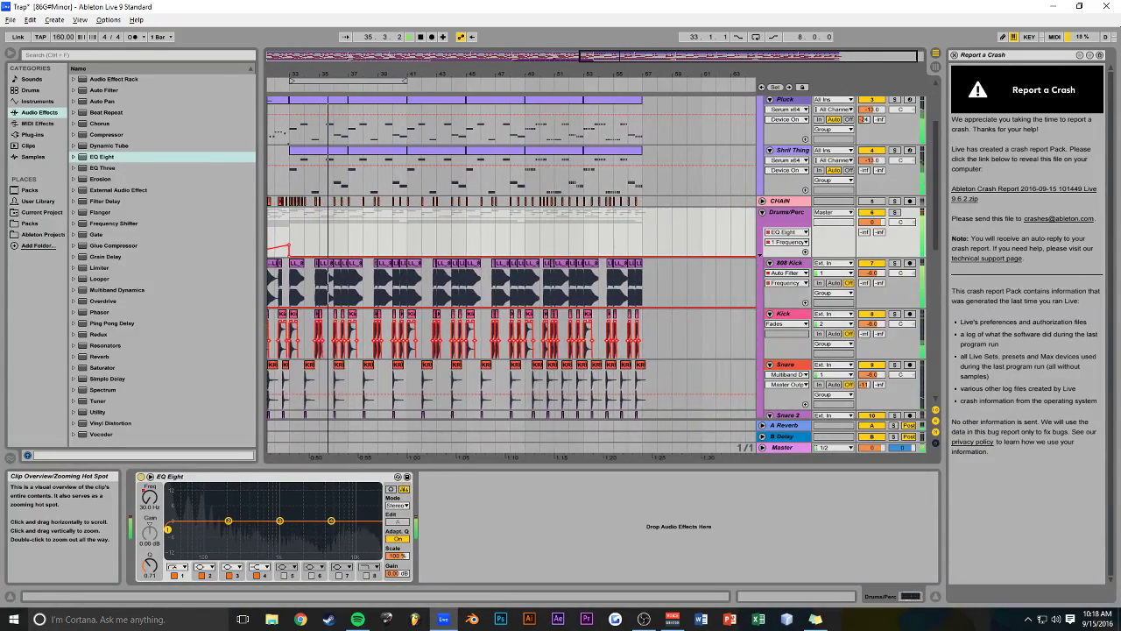
drag(679, 57, 592, 95)
drag(520, 205, 551, 207)
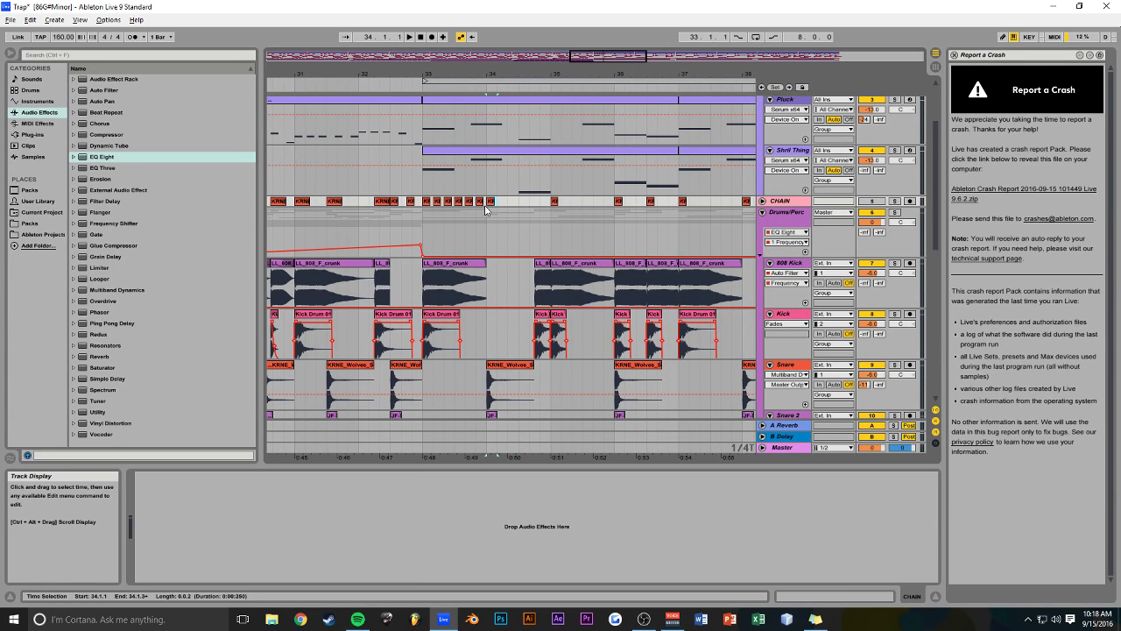
key(ctrl+d)
key(ctrl+d)
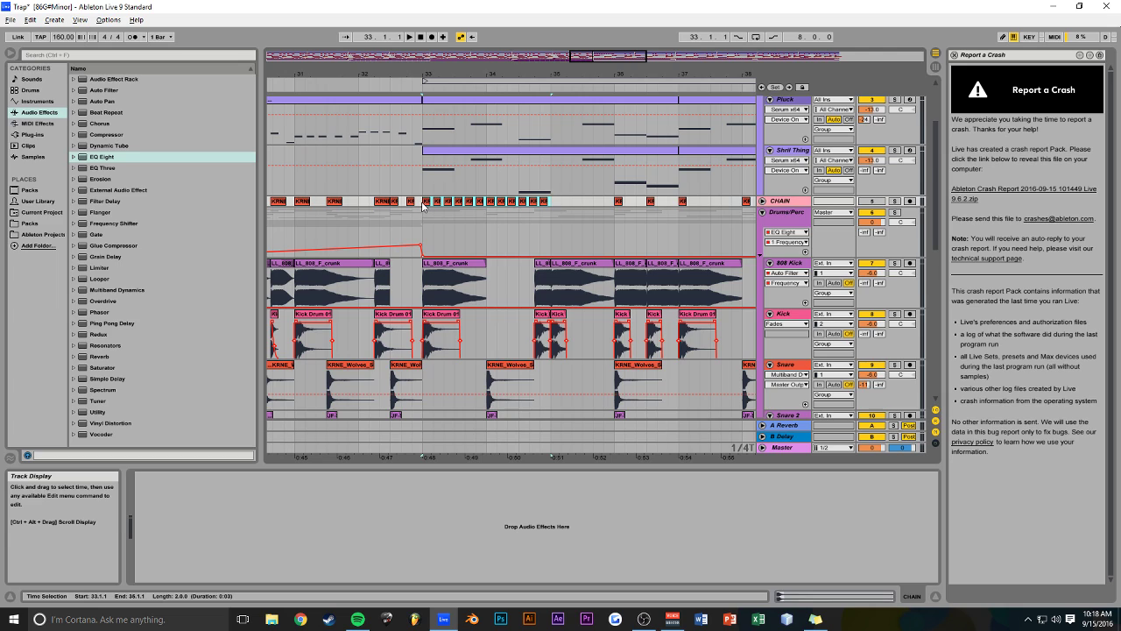
key(ctrl+d)
Play the extended CHAIN snare pattern from bar 33 and save the set
key(space)
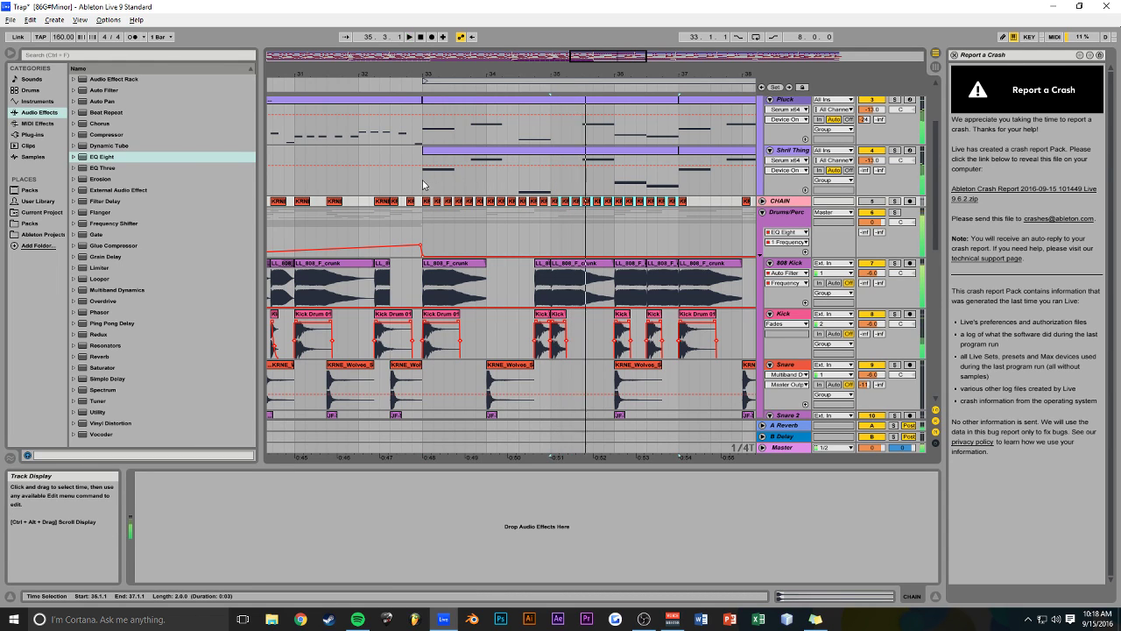
click(422, 184)
key(space)
key(ctrl+s)
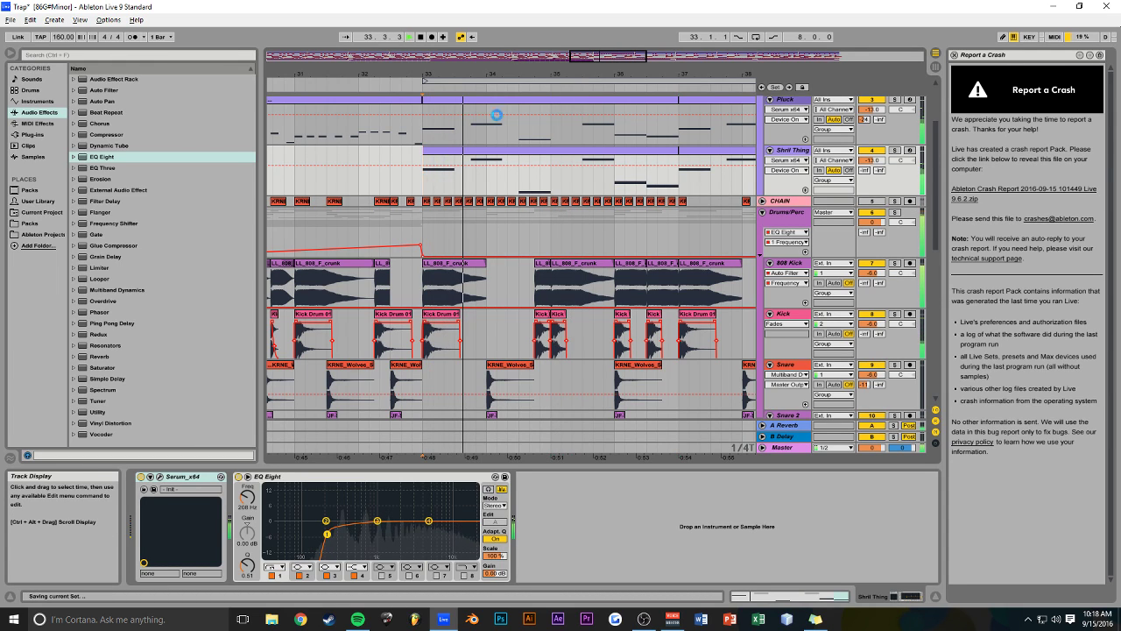
Duplicate the CHAIN snare pattern of bars 33 to 37 so that it also fills bars 37 to 41
mouse_move(601, 55)
mouse_down()
mouse_move(634, 36)
mouse_move(615, 54)
mouse_up()
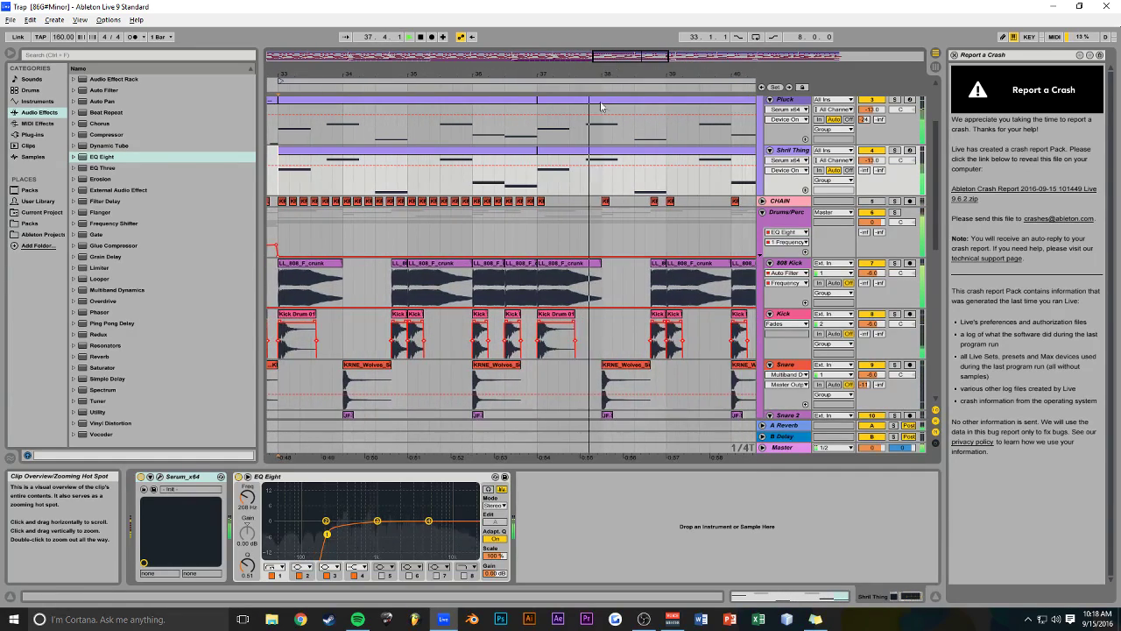
click(540, 204)
drag(540, 207, 282, 206)
key(ctrl+d)
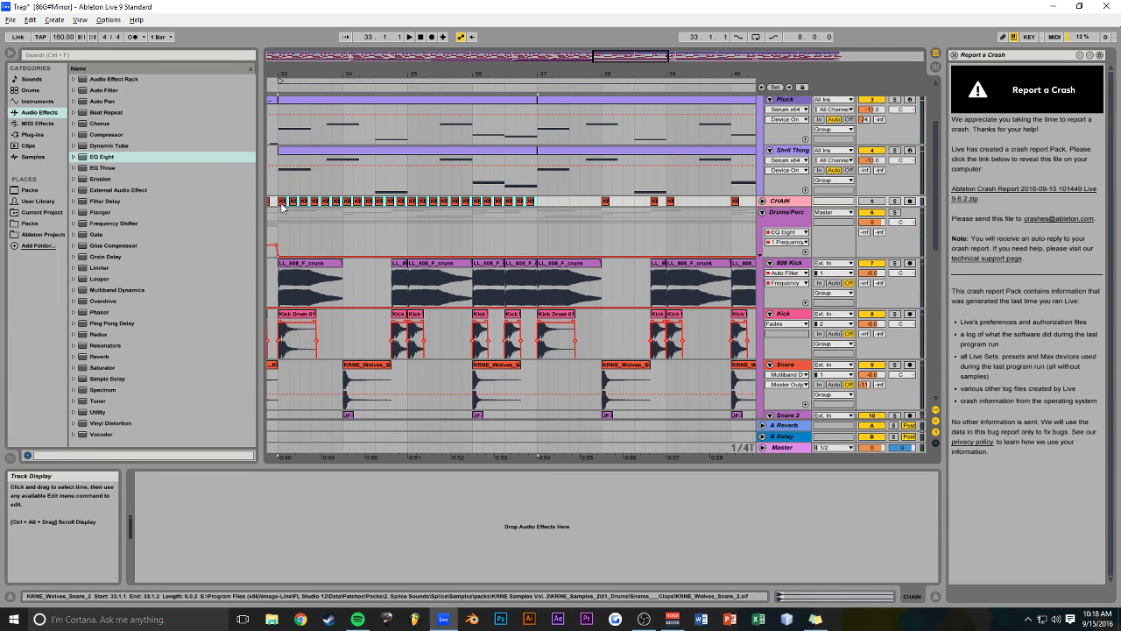
Play the second half of the drop past bar 41, checking the tracks along the way, and save the set
key(space)
drag(645, 57, 645, 40)
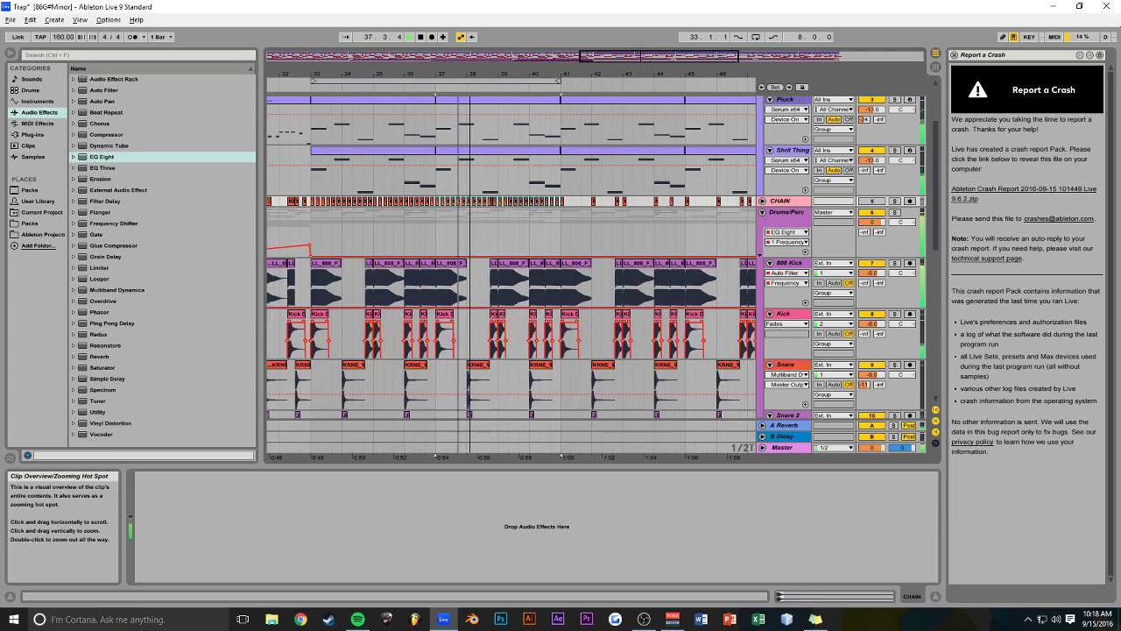
scroll(562, 265, down, 5)
key(ctrl+s)
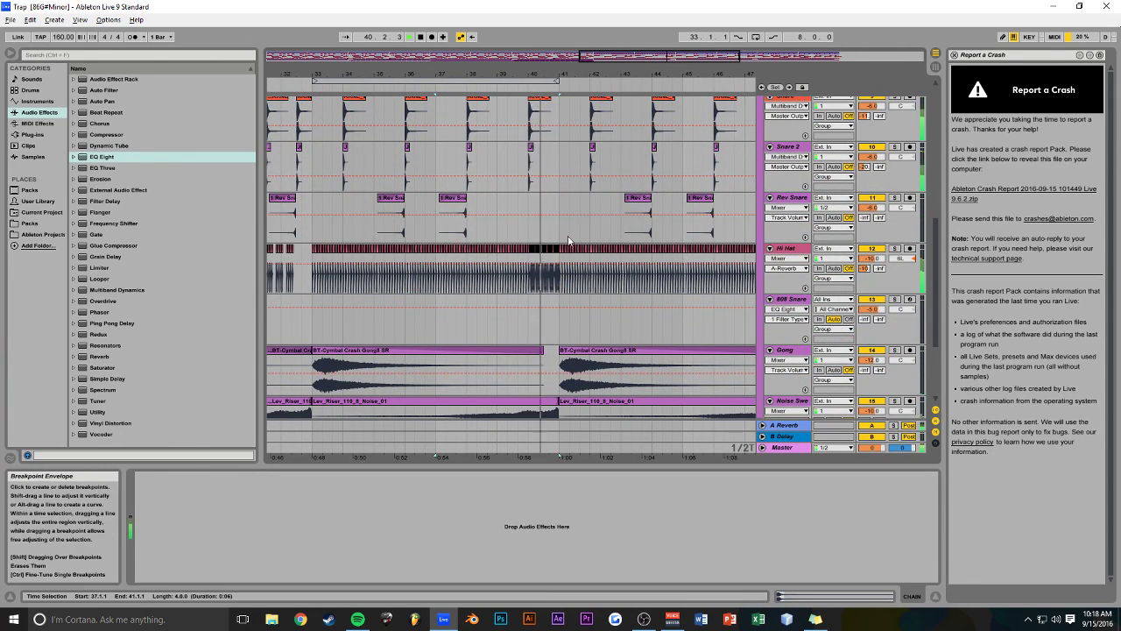
scroll(574, 261, up, 5)
drag(593, 58, 491, 219)
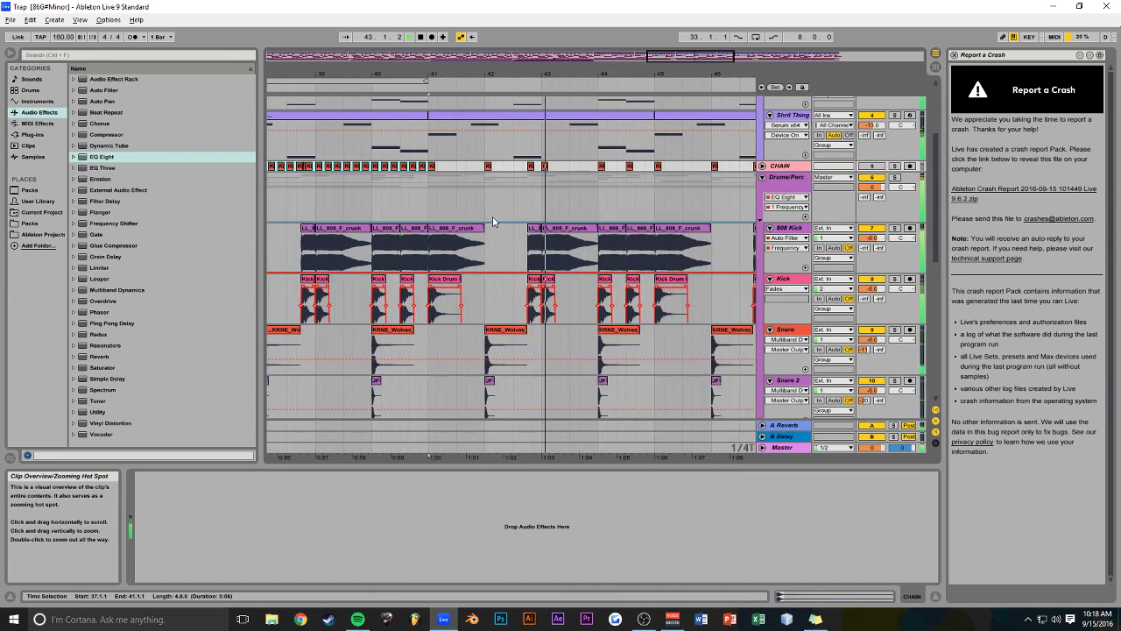
scroll(490, 217, up, 1)
drag(684, 57, 681, 9)
mouse_move(463, 76)
mouse_down()
mouse_move(476, 66)
mouse_move(474, 79)
mouse_up()
key(space)
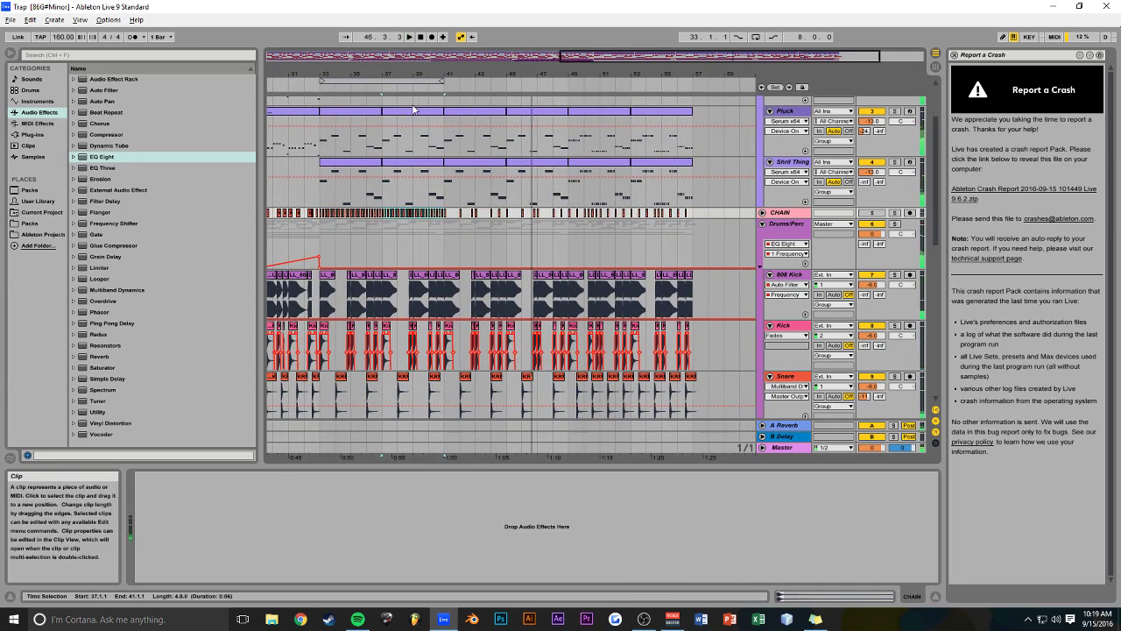
Replace the section at bars 41 to 49 on all tracks with the section from bars 49 to 57
click(528, 122)
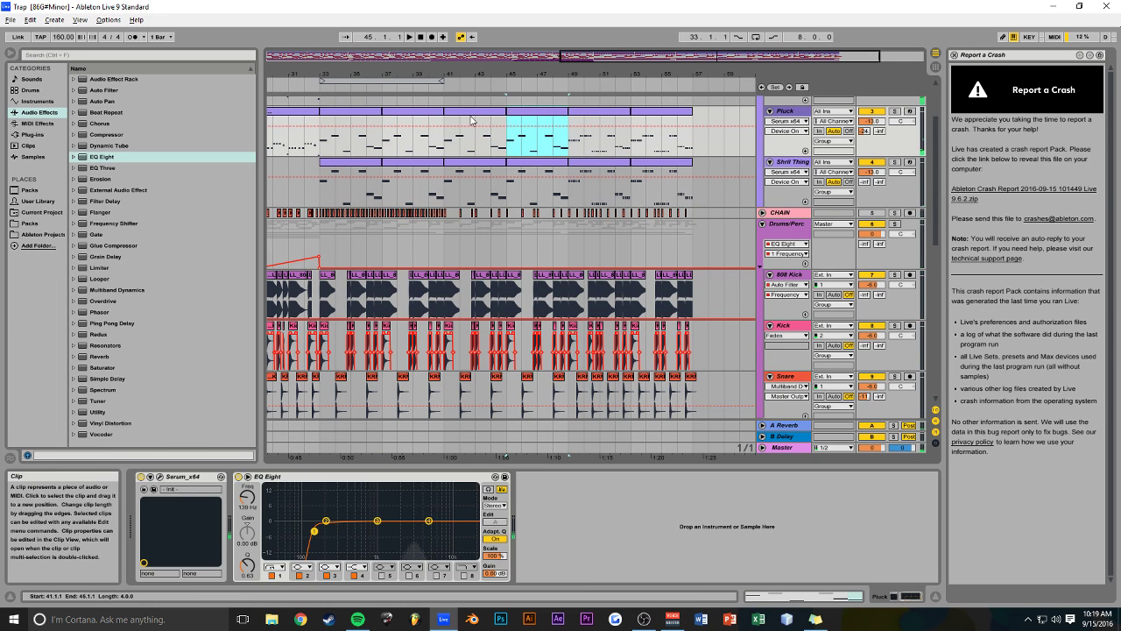
scroll(450, 370, down, 2)
scroll(451, 369, down, 6)
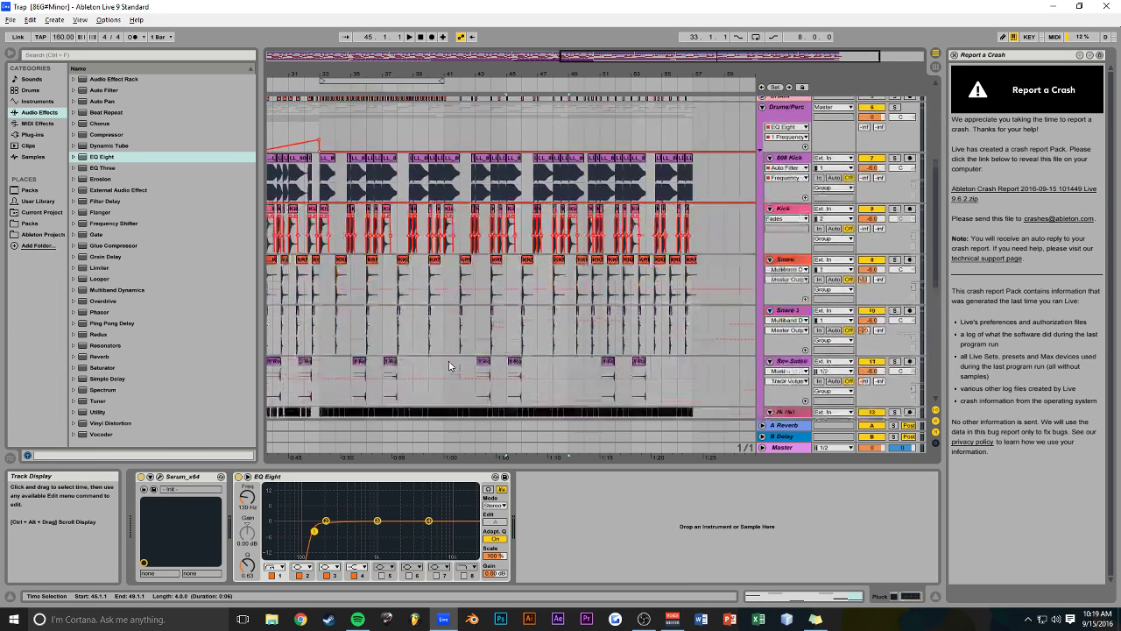
scroll(464, 338, up, 6)
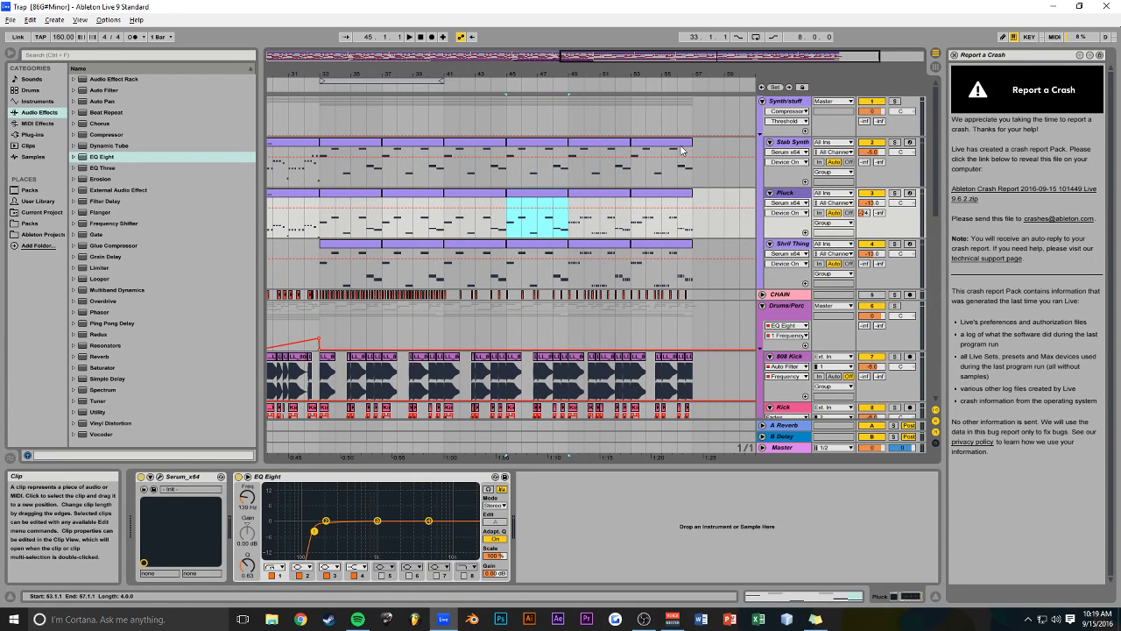
drag(691, 155, 571, 356)
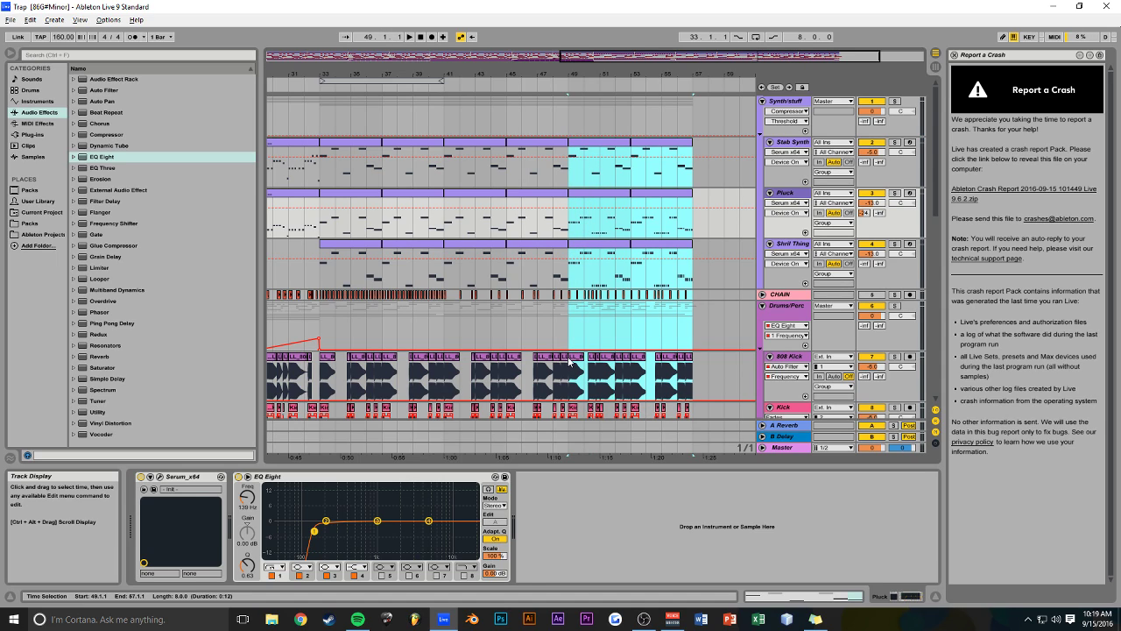
drag(569, 366, 466, 153)
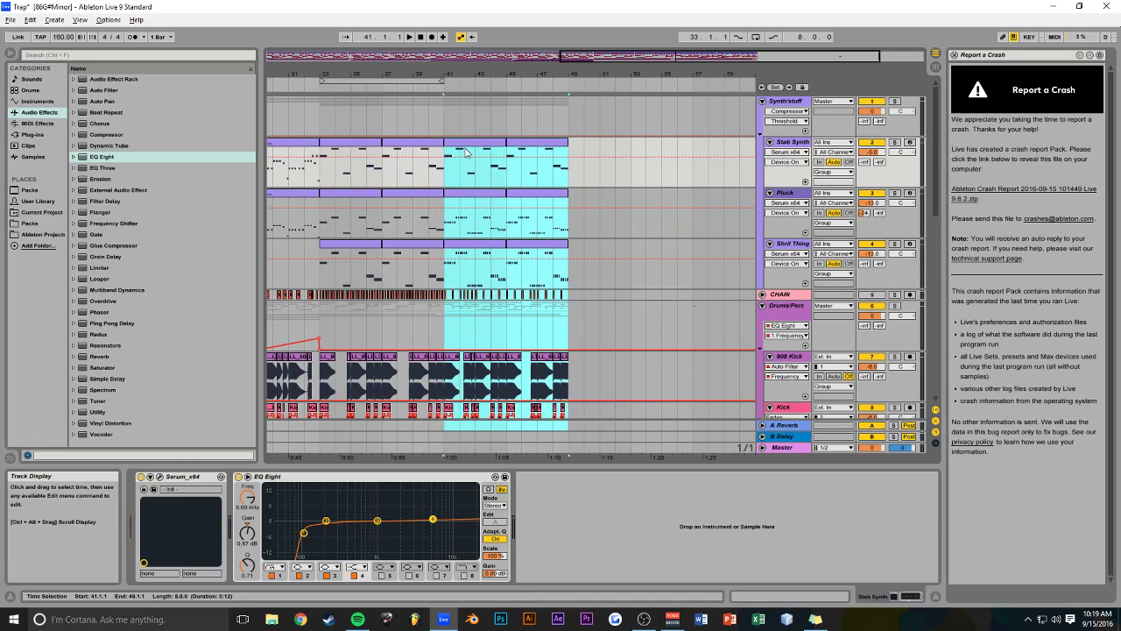
Play the shortened drop from bar 37 across the new join at bar 41 and save the set
click(385, 117)
key(space)
drag(593, 57, 593, 109)
key(ctrl+s)
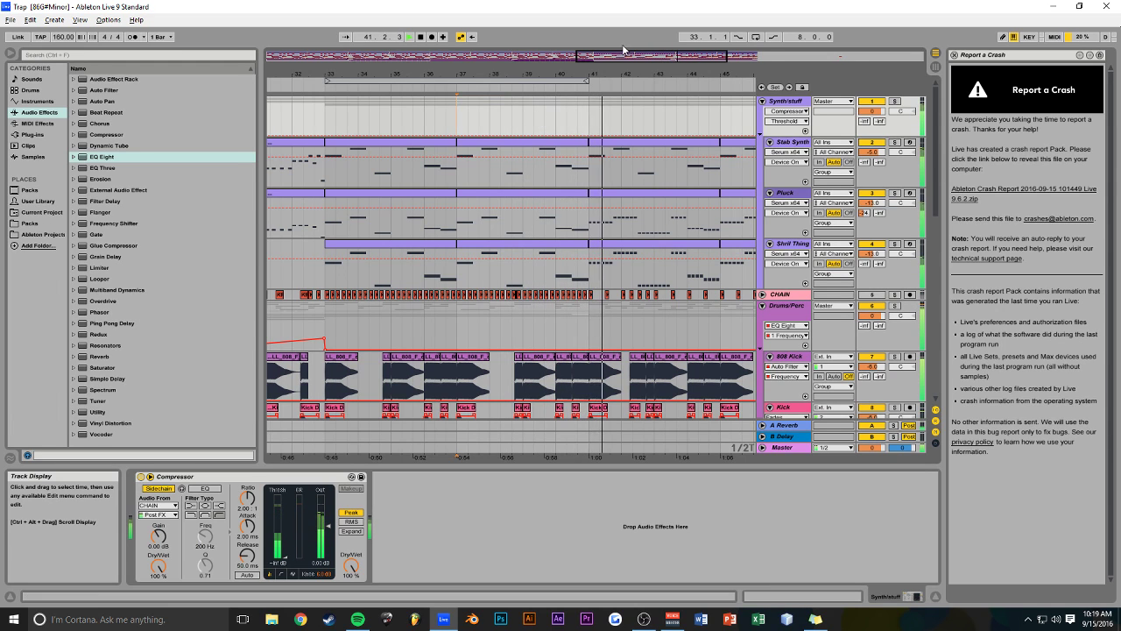
Add a Utility effect to the CHAIN track and unfold the track in the arrangement
drag(626, 55, 688, 107)
click(779, 294)
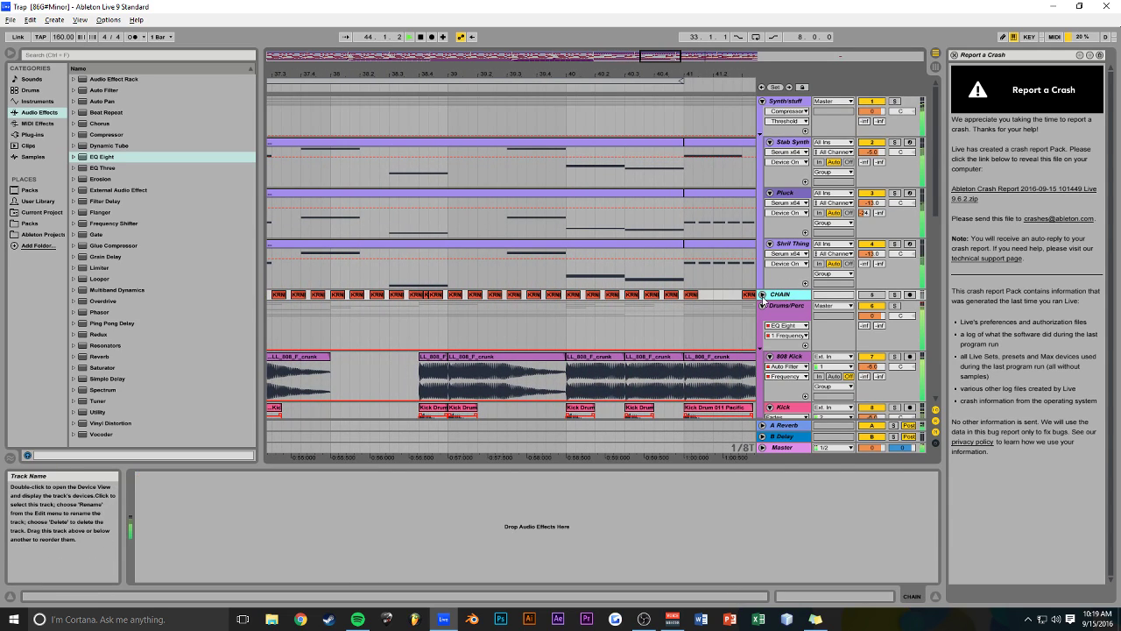
drag(103, 417, 225, 394)
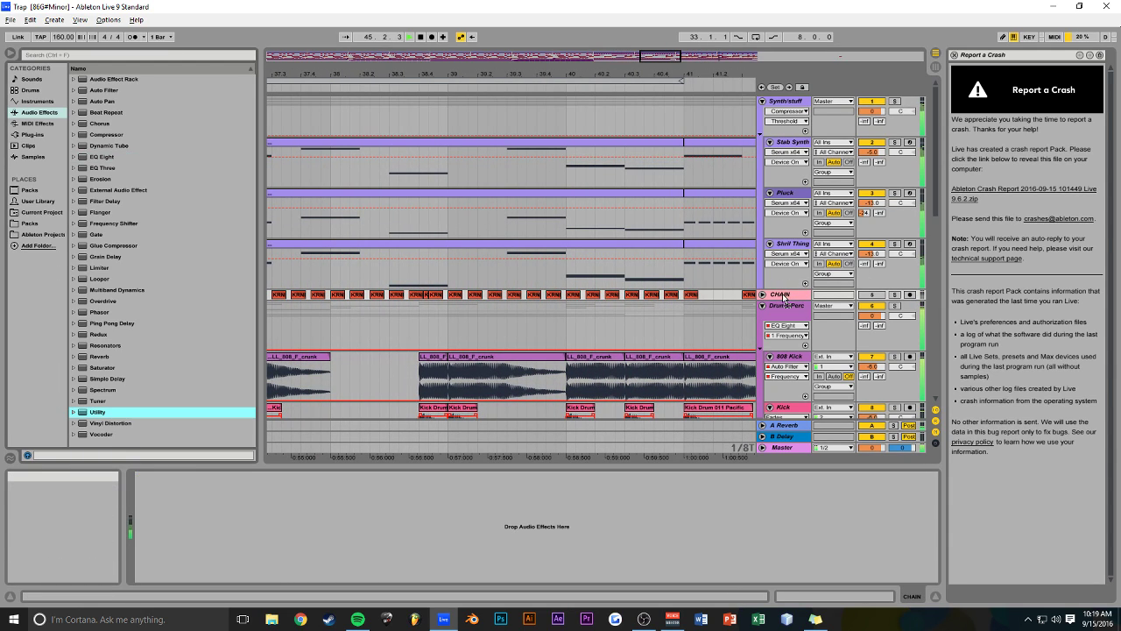
drag(785, 298, 784, 298)
click(160, 519)
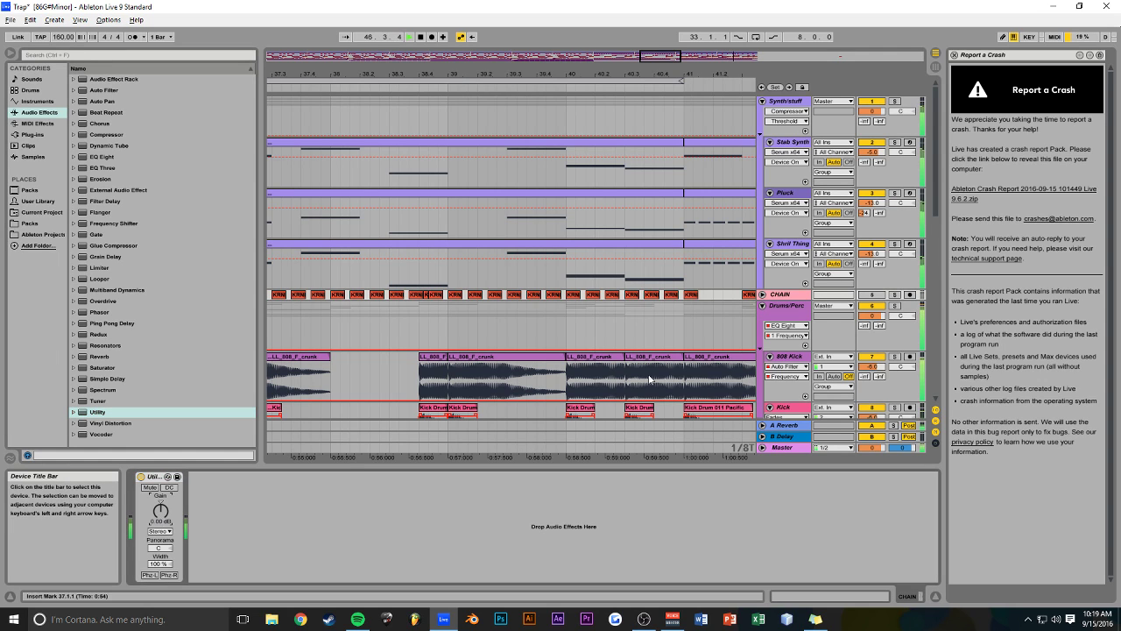
click(762, 294)
Enlarge the CHAIN track, automate its Utility gain to fall from about bar 38.4 to bar 41 and then reset, and save while playing
drag(648, 59, 642, 58)
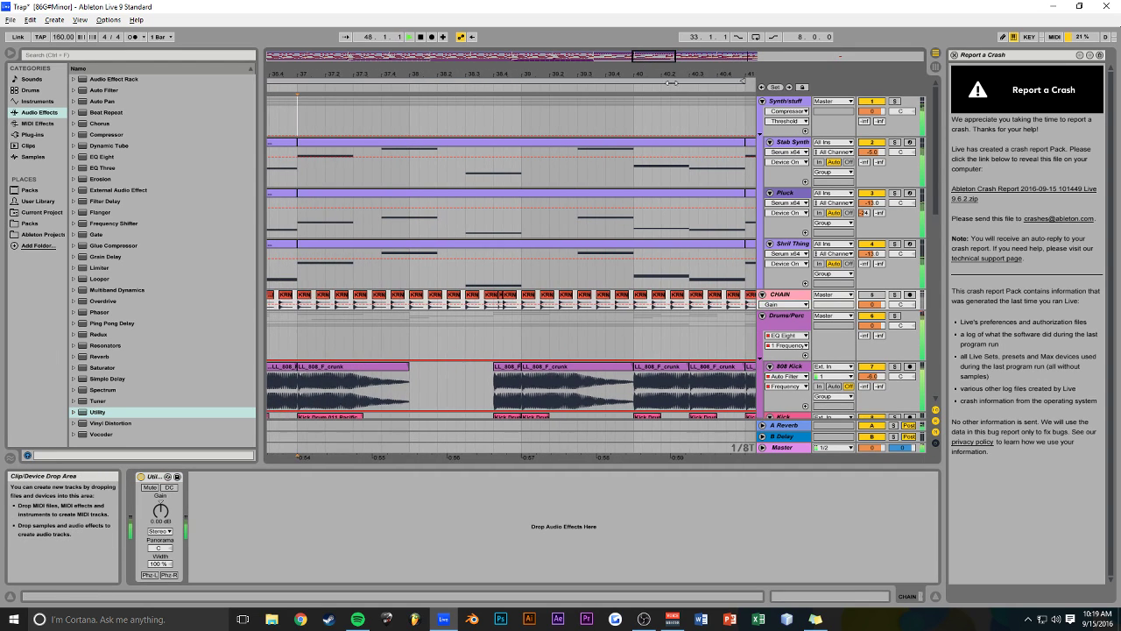
drag(823, 310, 817, 354)
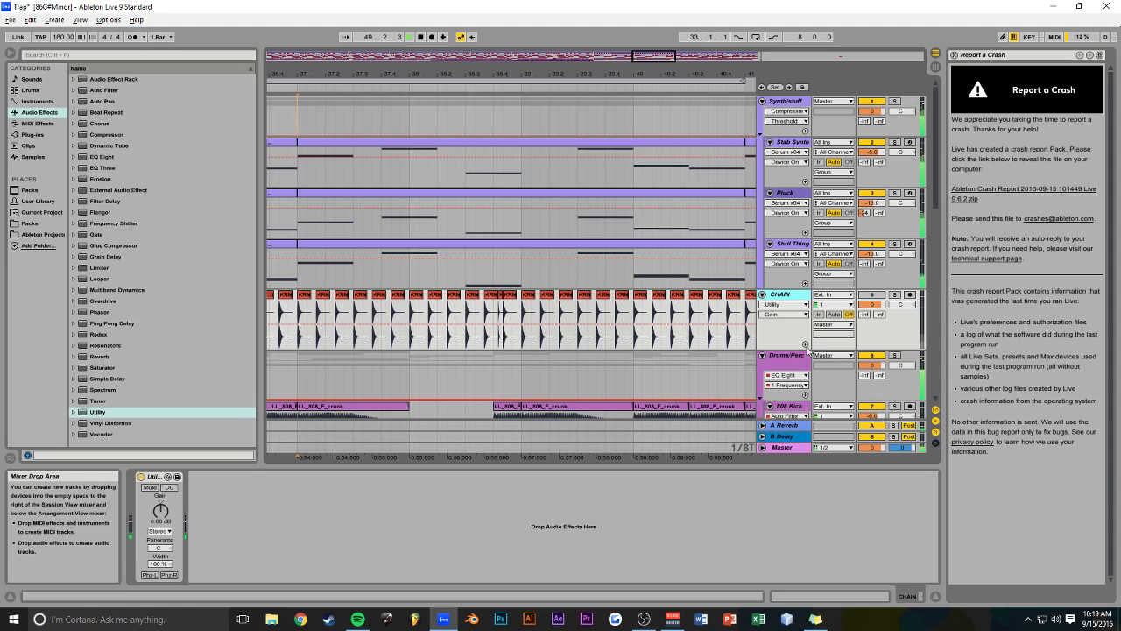
drag(648, 60, 647, 47)
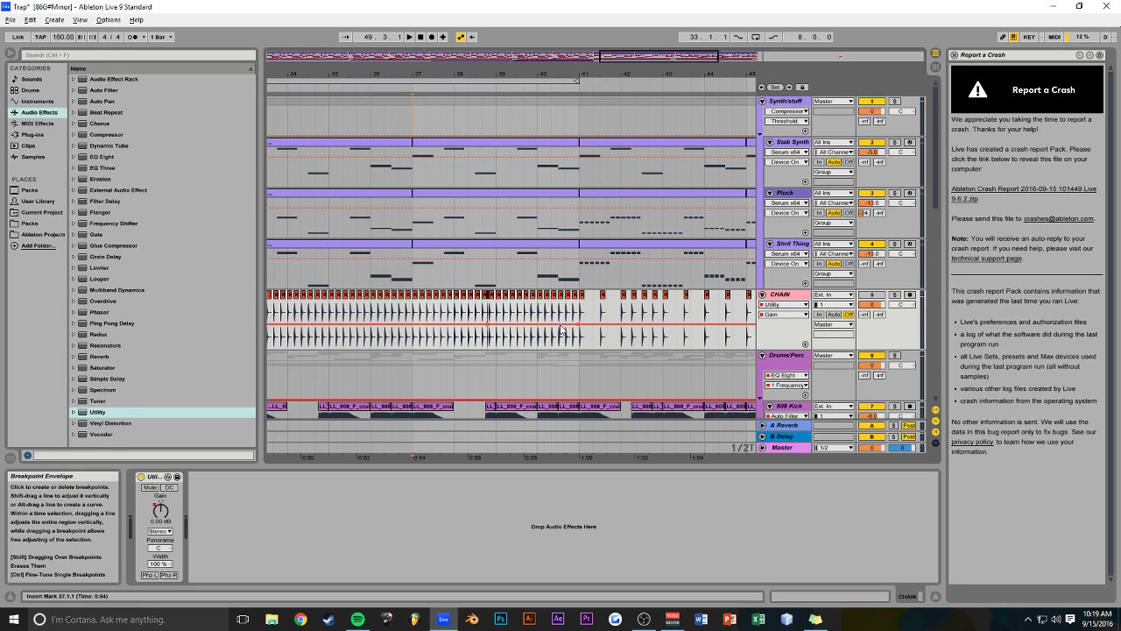
key(space)
key(ctrl+s)
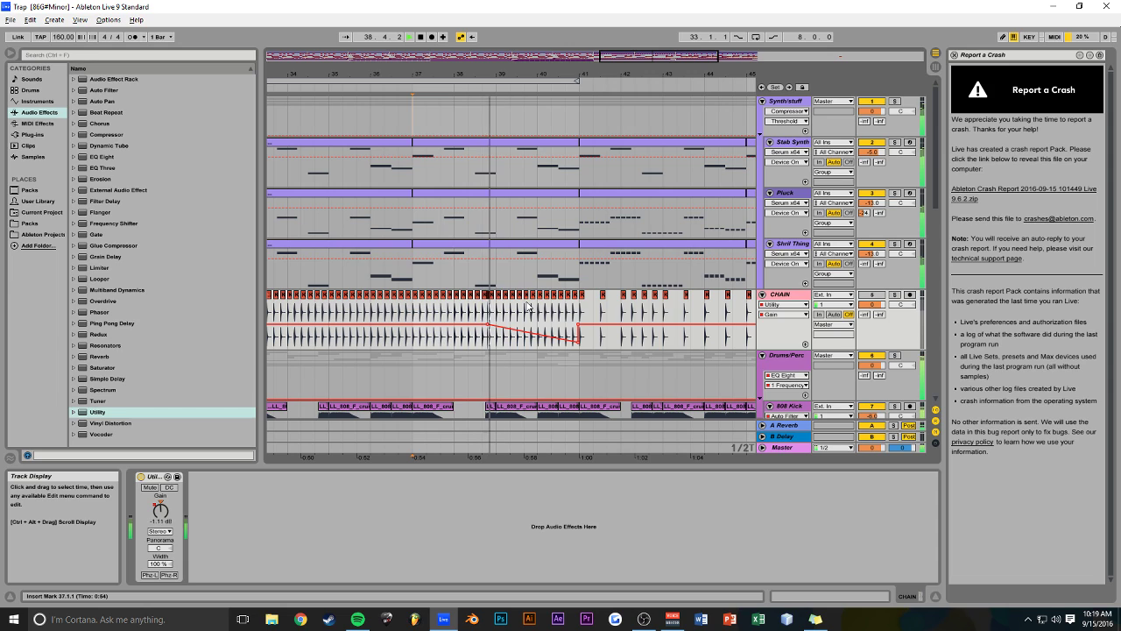
Delete the short extra snare clip at 38.4.1 on the CHAIN track and save the set
mouse_move(654, 56)
mouse_down()
mouse_move(654, 140)
mouse_move(594, 161)
mouse_up()
click(558, 315)
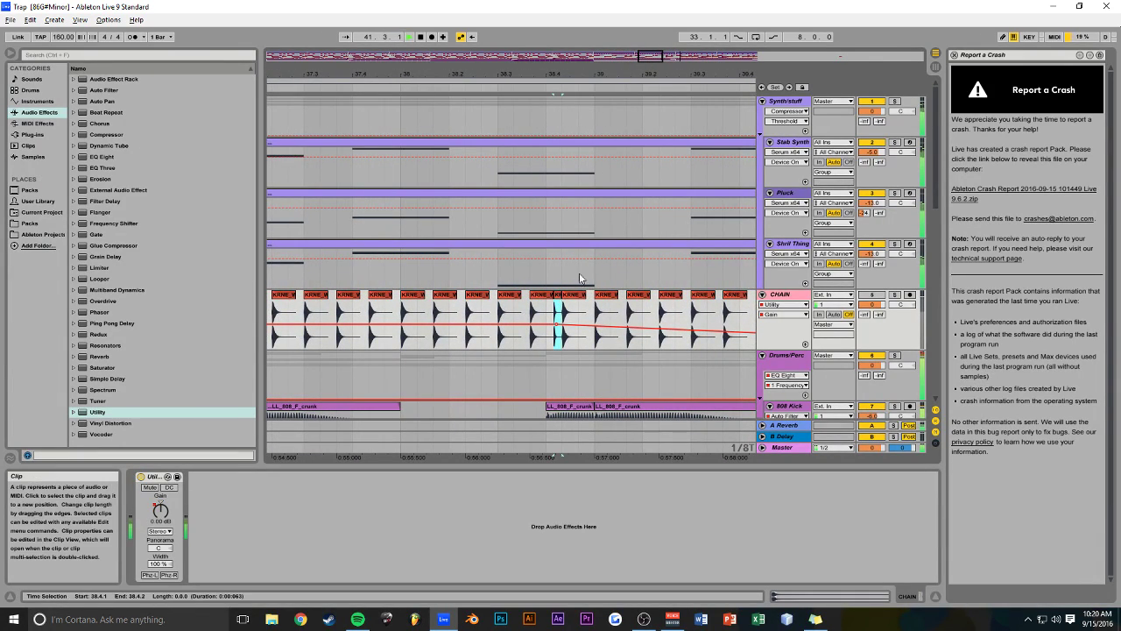
key(Delete)
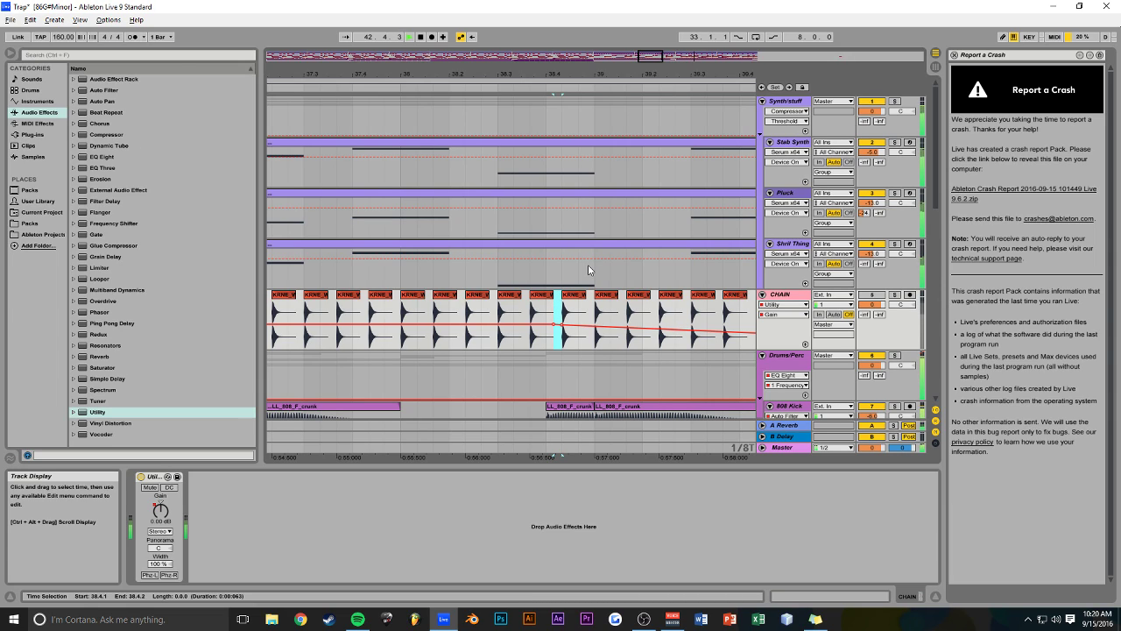
key(ctrl+s)
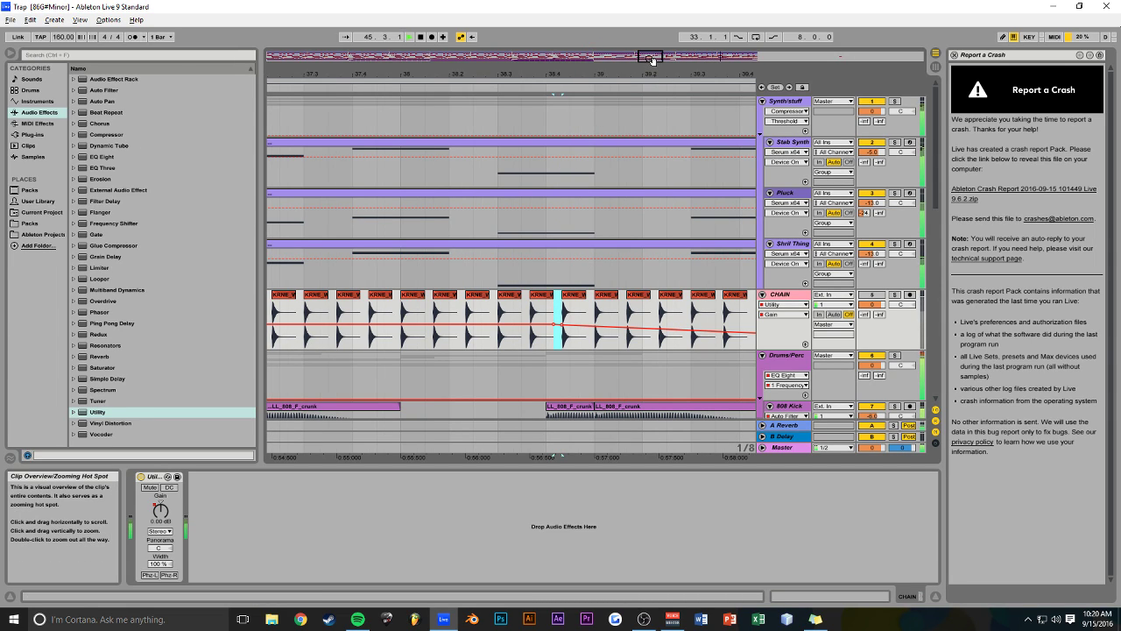
Play the end of the build-up from bar 31 into the drop, and listen to the track from bar 1
drag(650, 58, 604, 25)
key(space)
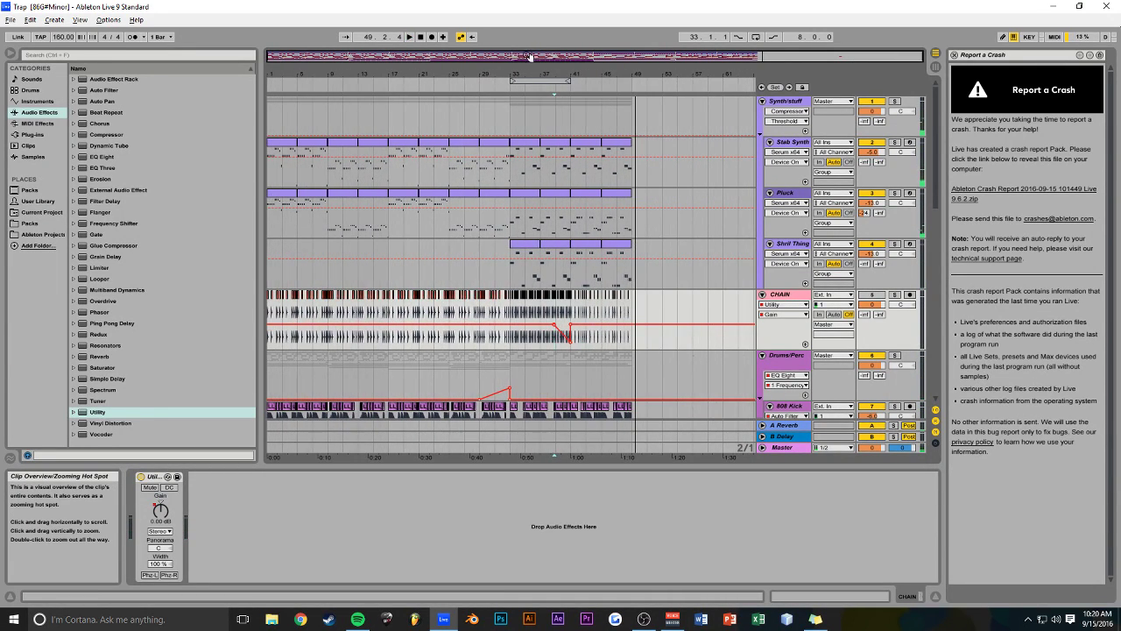
click(496, 130)
key(space)
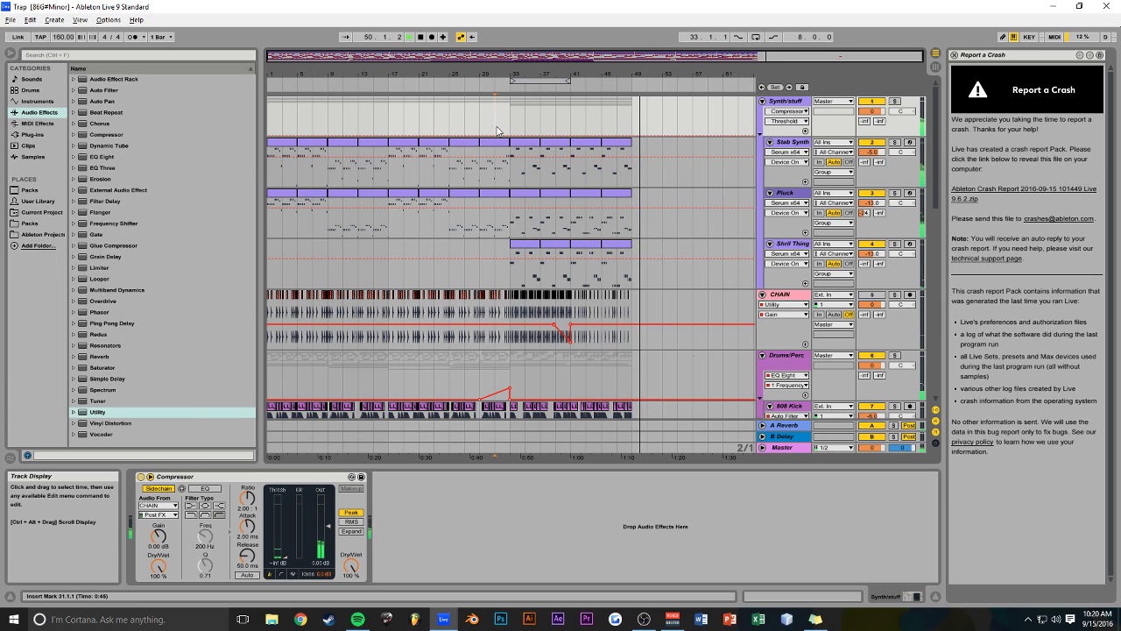
click(269, 120)
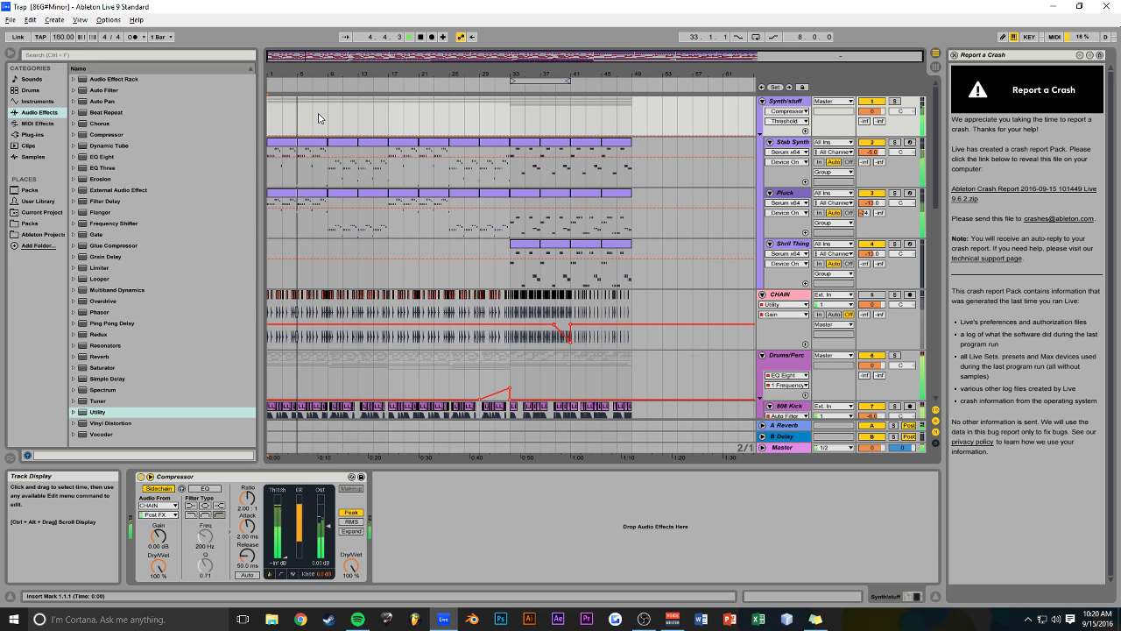
scroll(680, 248, down, 4)
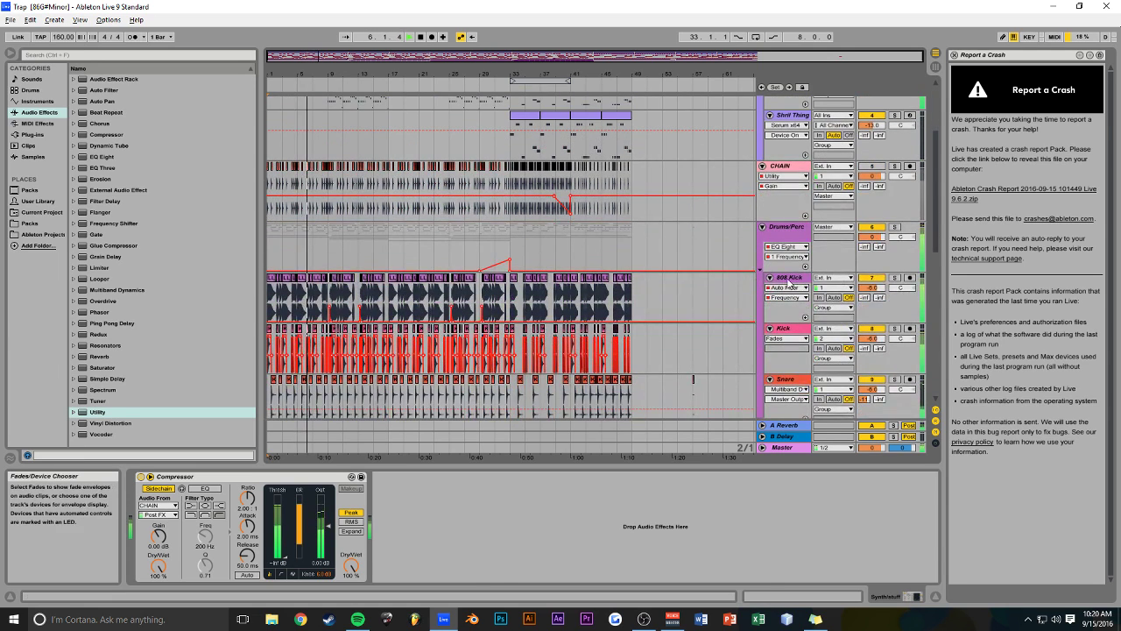
Try the 808 Kick track at a volume of -9 dB during playback
click(789, 278)
drag(716, 528, 728, 548)
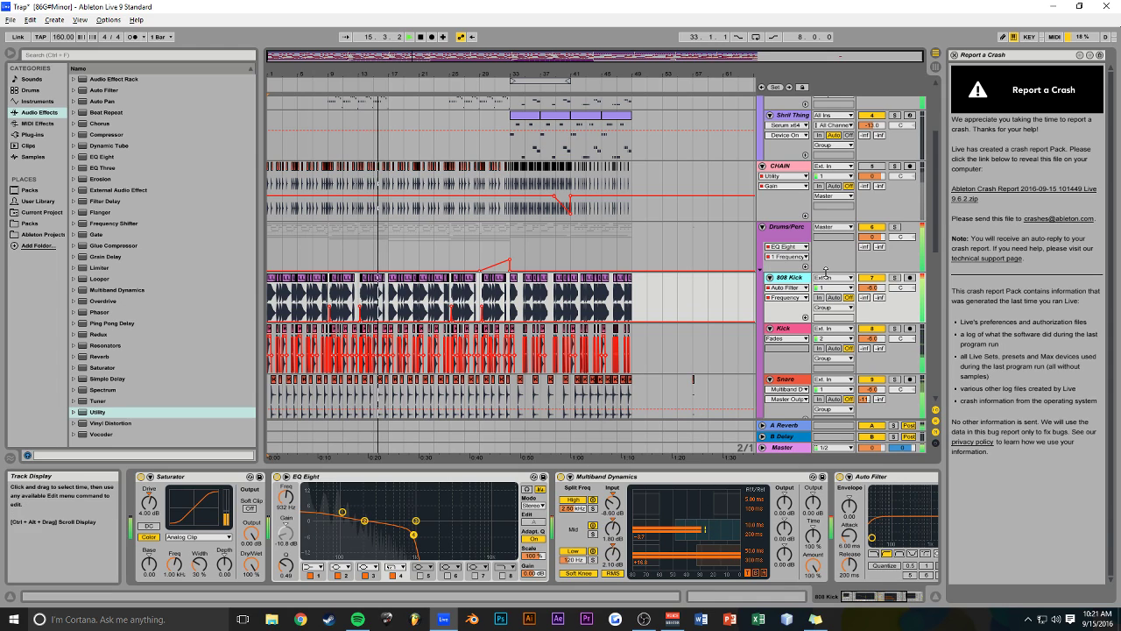
click(870, 287)
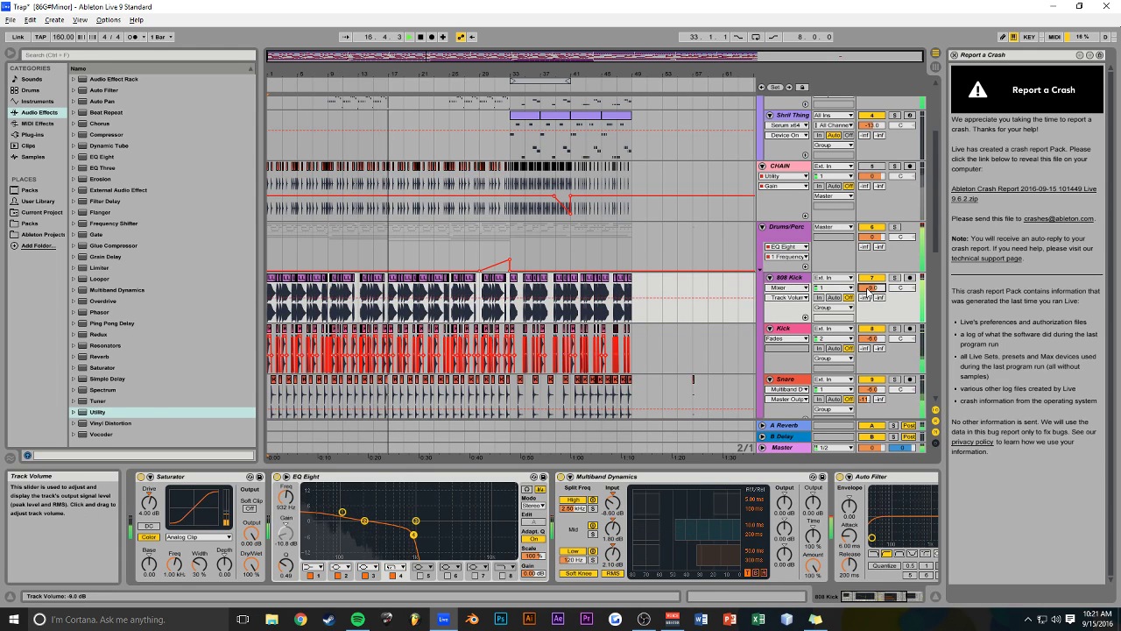
Try adding a Limiter after the Auto Filter on the 808 Kick track
drag(879, 597, 907, 596)
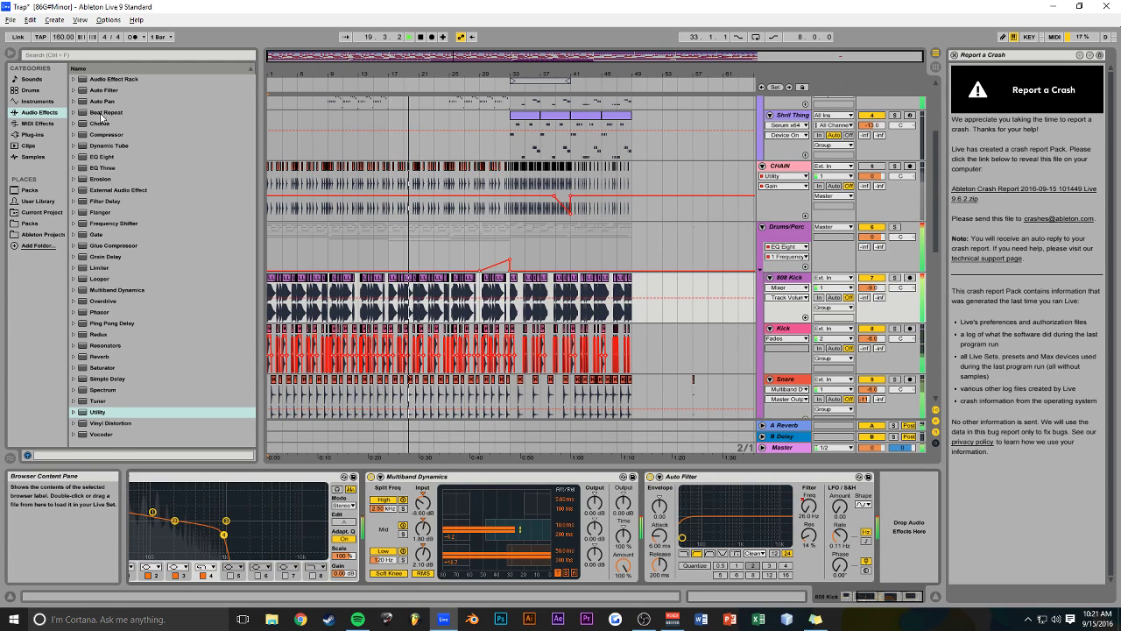
click(101, 268)
drag(101, 268, 889, 505)
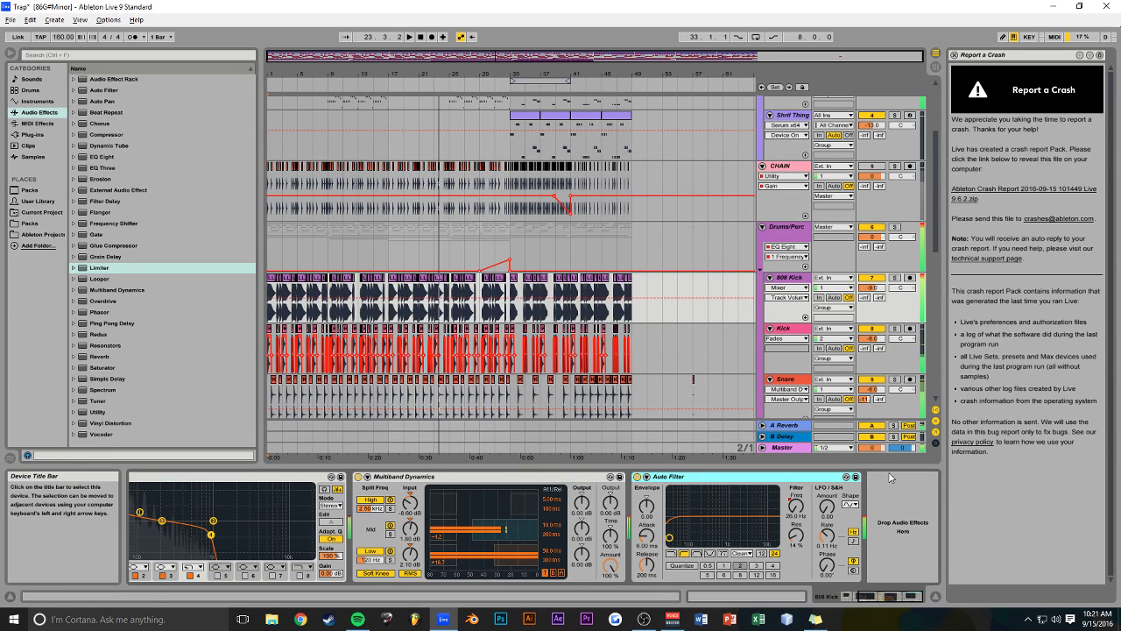
key(Delete)
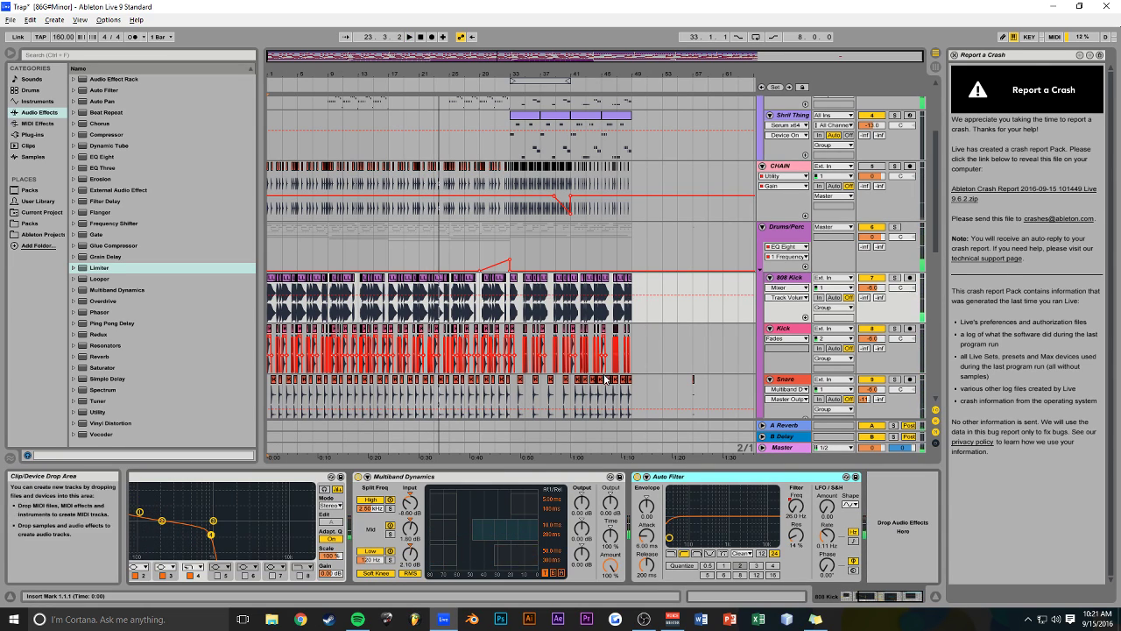
Set the 808 Kick track's volume to -7 dB while playing and save the set
key(space)
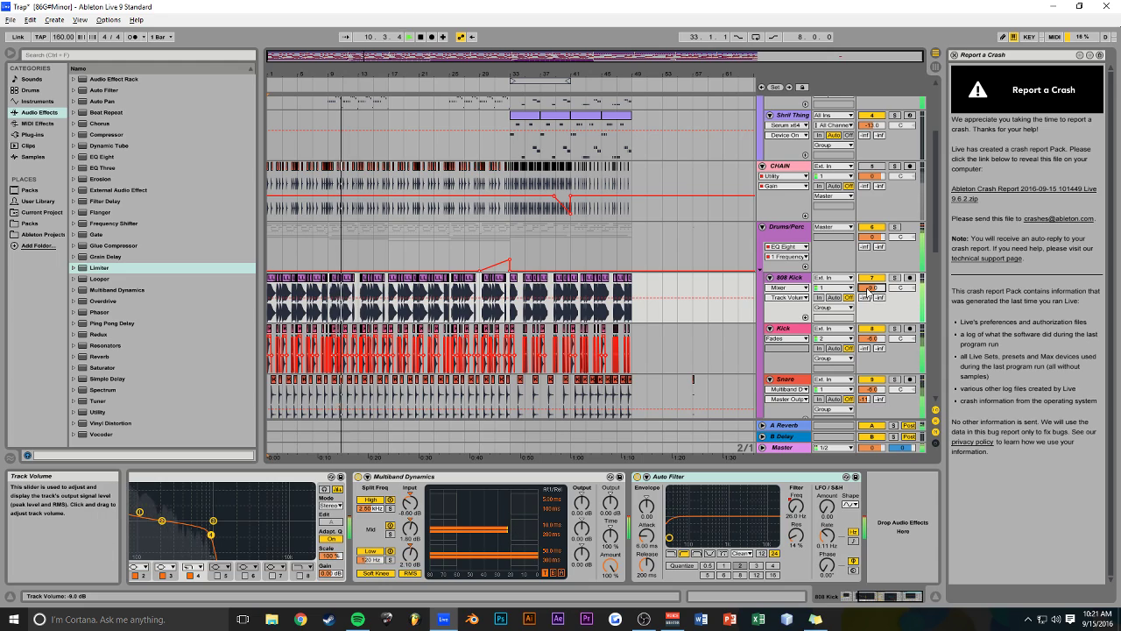
key(ctrl+s)
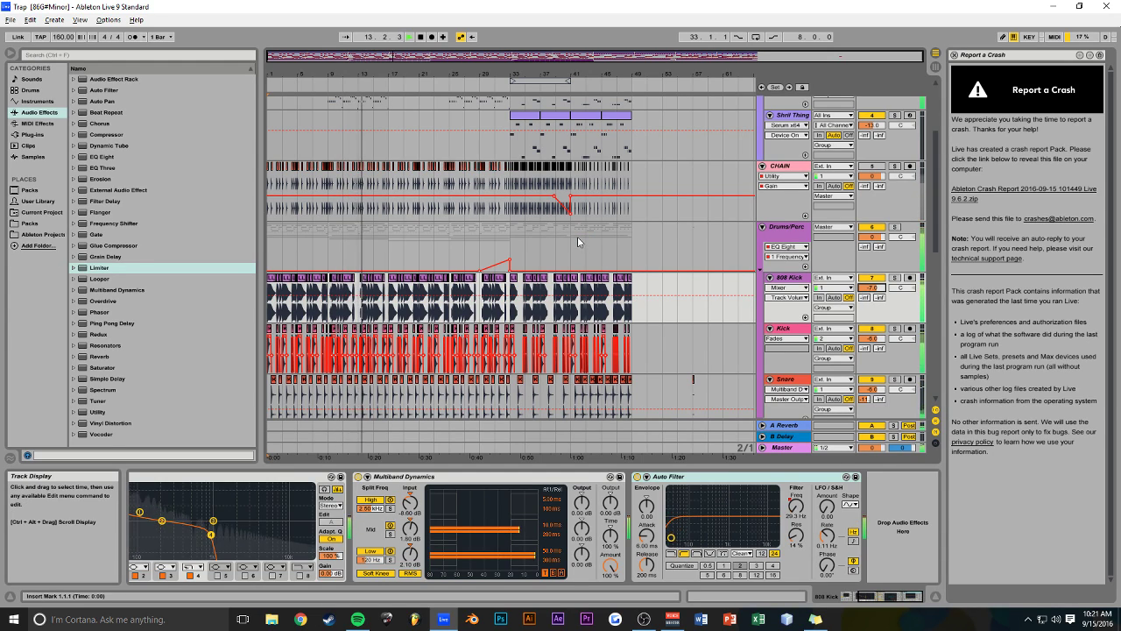
Play the build-up from bar 28 and again from bar 32 to check the transition into the drop at bar 33
drag(449, 57, 443, 112)
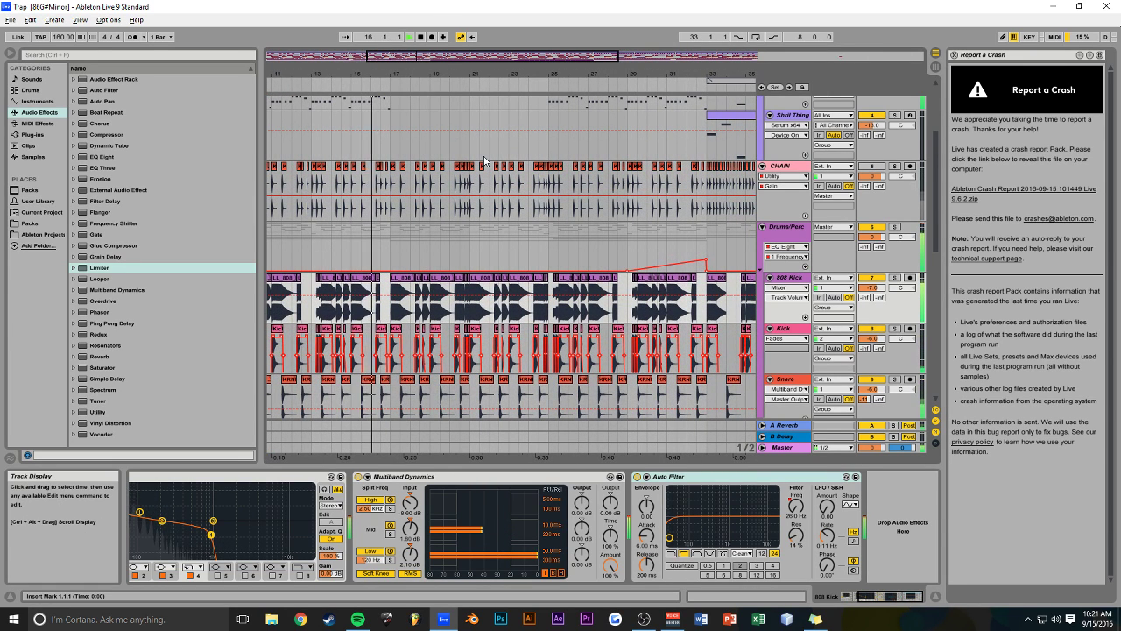
drag(527, 57, 528, 14)
key(space)
click(533, 143)
key(space)
drag(536, 56, 575, 61)
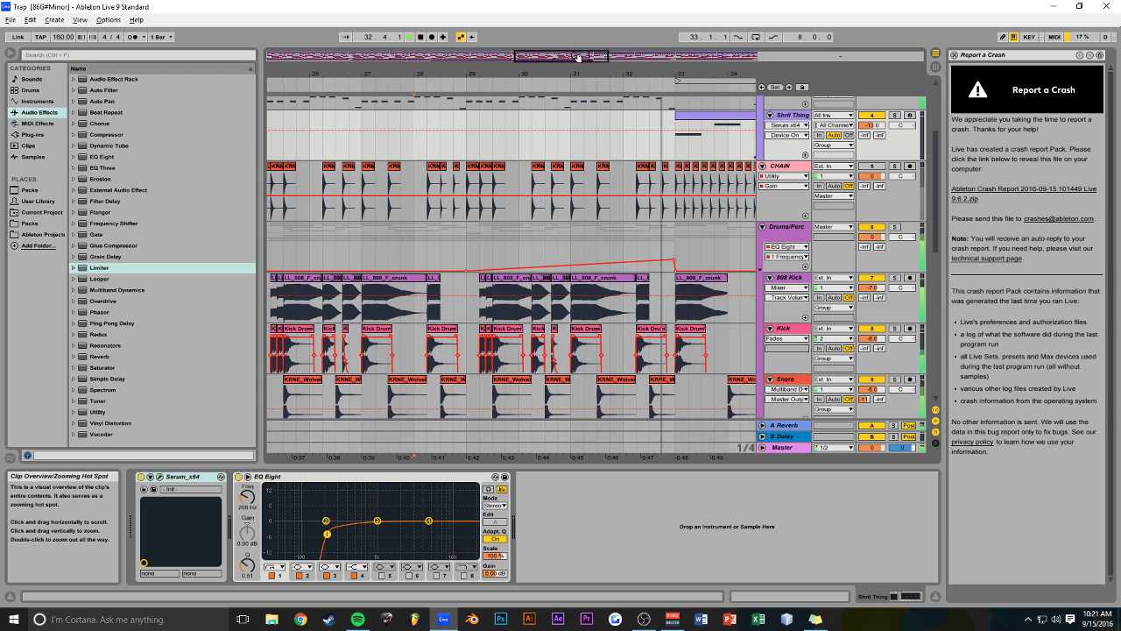
mouse_move(573, 61)
mouse_down()
mouse_move(634, 59)
mouse_move(637, 34)
mouse_move(597, 67)
mouse_move(597, 103)
mouse_move(604, 80)
mouse_up()
key(space)
click(374, 143)
key(space)
key(space)
key(space)
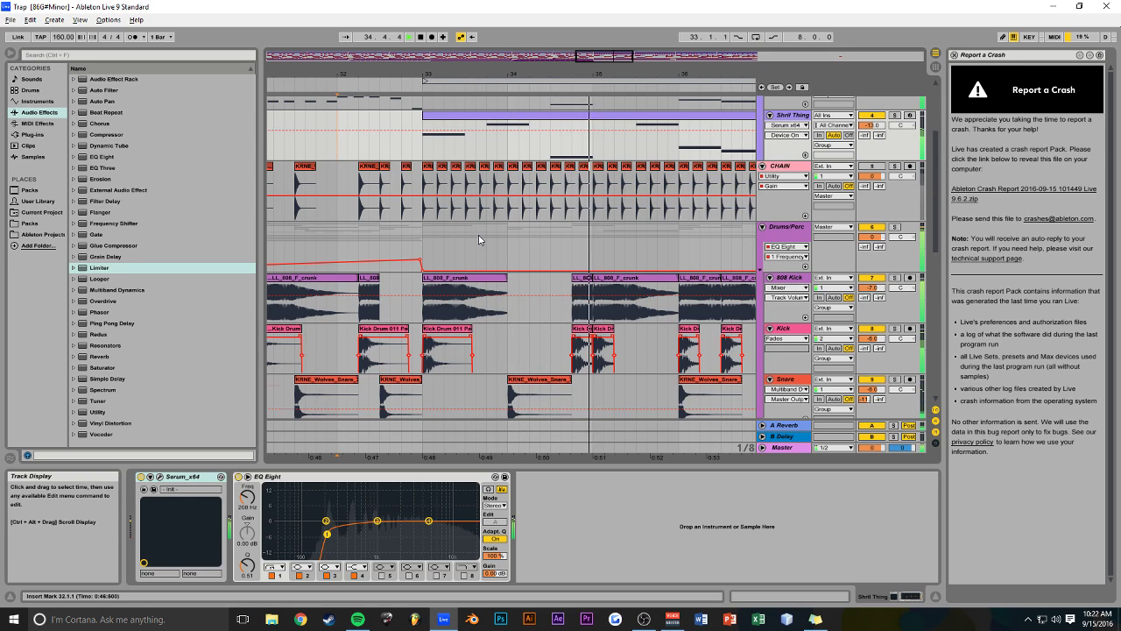
Split the Gong track's cymbal crash clip at bar 34, deactivate its second part, and play from bar 33
scroll(478, 238, down, 7)
scroll(477, 244, down, 1)
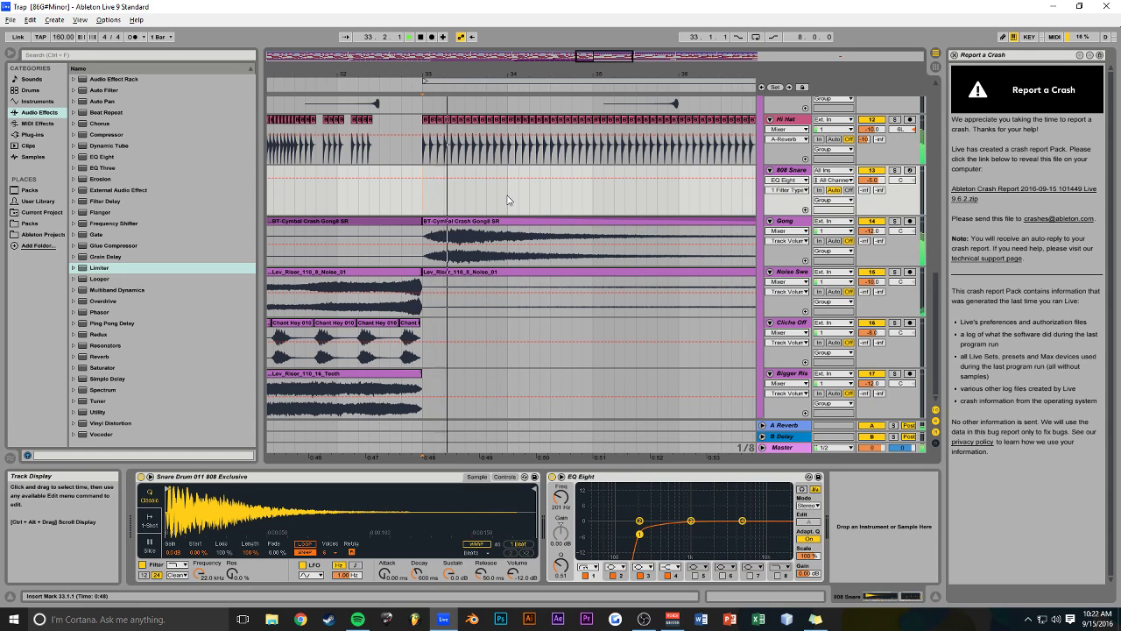
key(space)
click(510, 237)
key(ctrl+e)
click(528, 222)
key(0)
key(space)
key(space)
click(422, 201)
key(space)
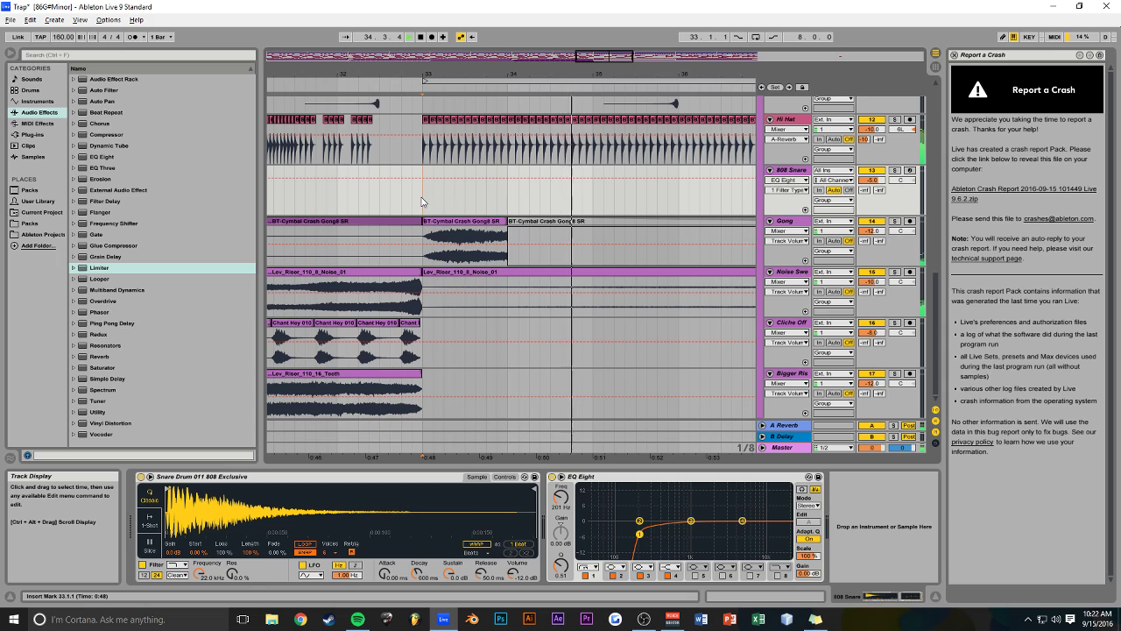
Play on through the drop while reviewing the gong, riser, drum and CHAIN tracks up to bar 49
drag(597, 58, 561, 2)
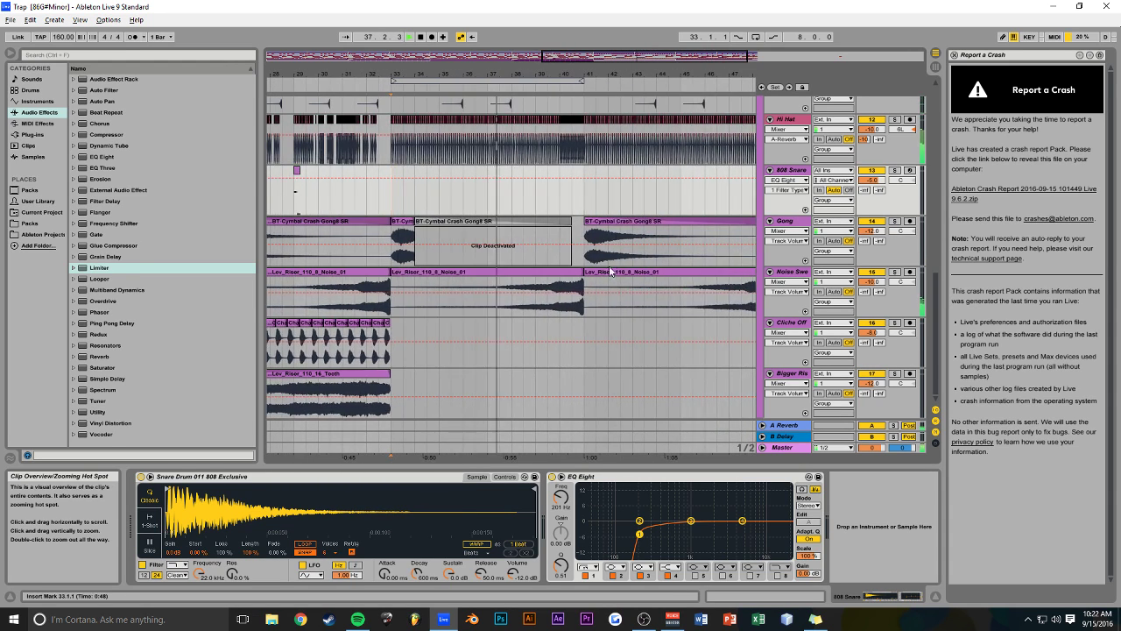
scroll(602, 361, up, 2)
scroll(546, 289, down, 3)
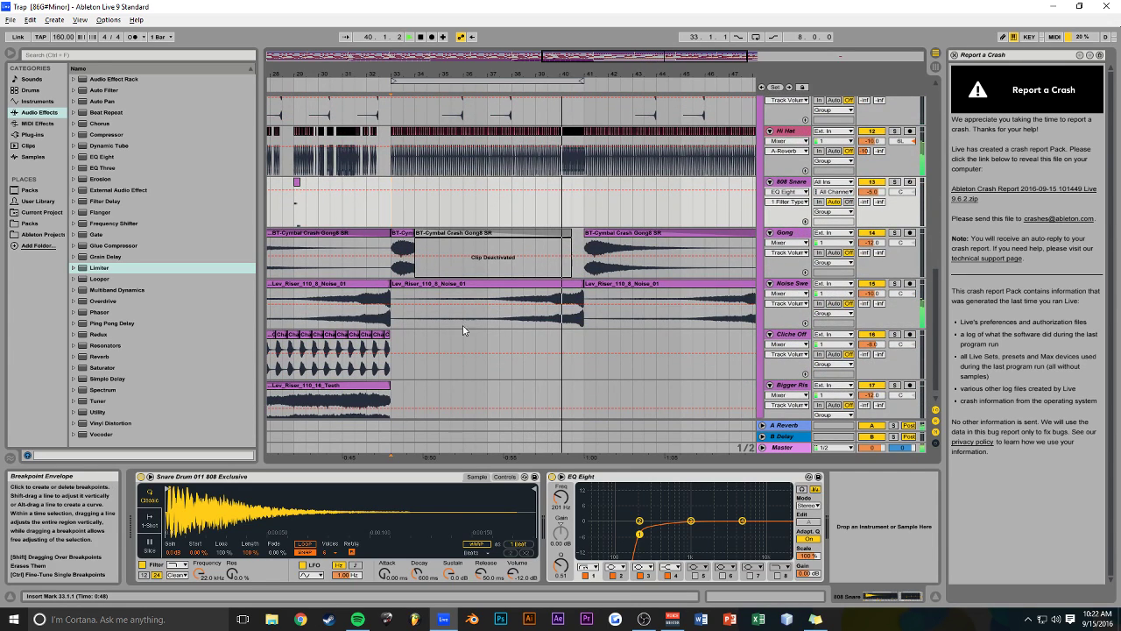
click(366, 389)
scroll(445, 349, down, 1)
drag(590, 56, 622, 42)
scroll(640, 352, up, 2)
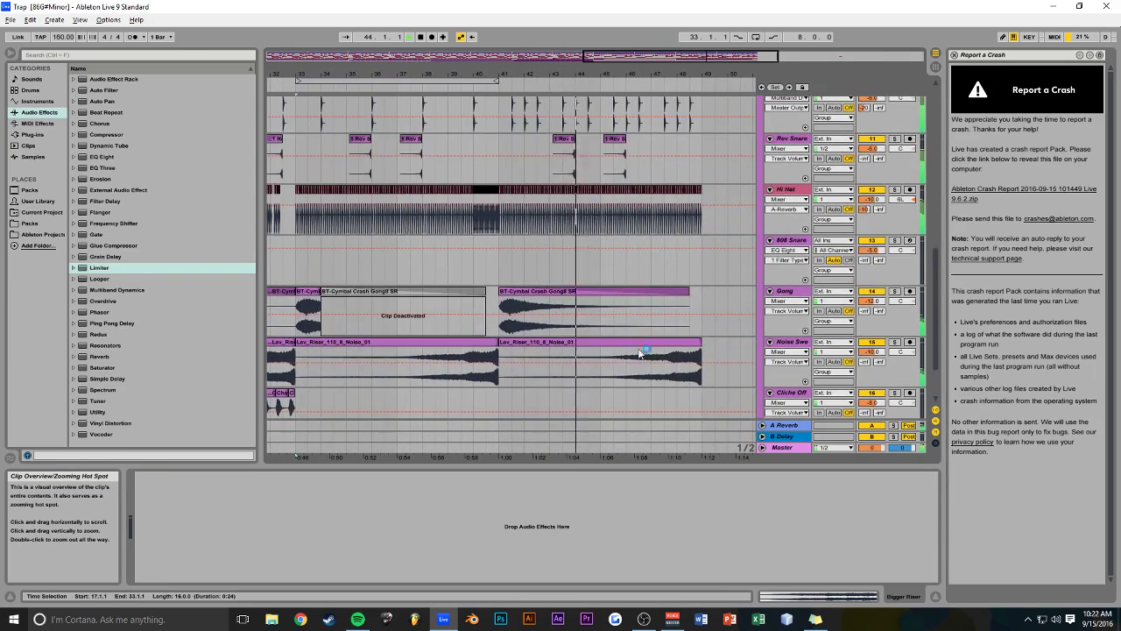
key(alt+Tab)
key(alt+Tab)
scroll(737, 303, up, 5)
scroll(730, 277, up, 6)
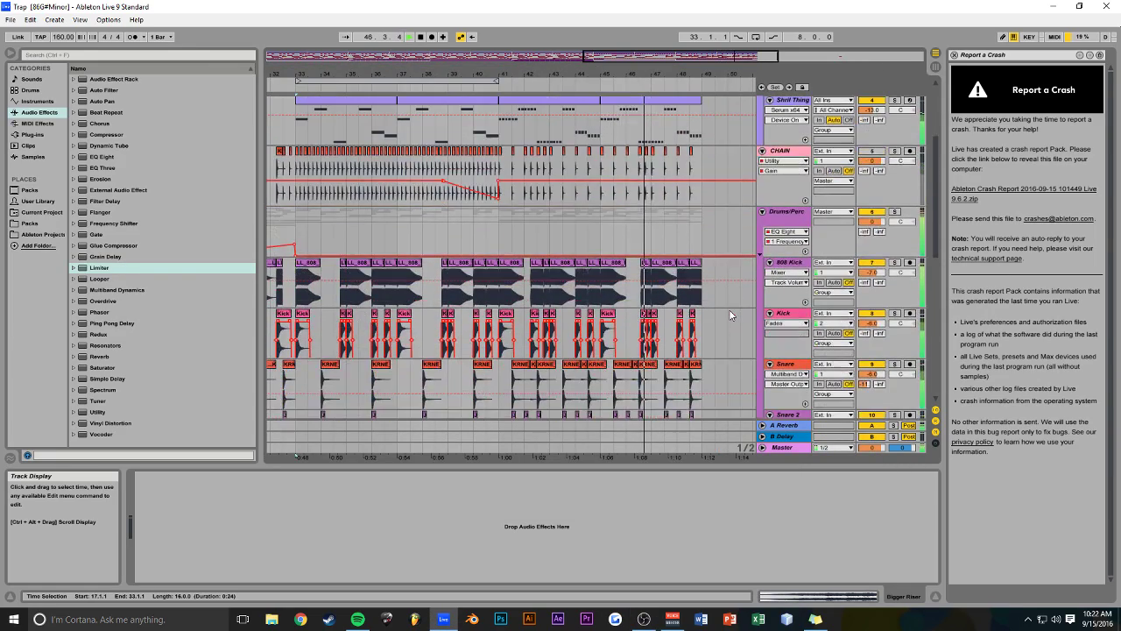
Delete the stray clip near bar 57 on the Snare track and save the set
scroll(729, 310, down, 3)
mouse_move(693, 59)
mouse_down()
mouse_move(693, 33)
mouse_move(706, 52)
mouse_up()
drag(732, 291, 677, 297)
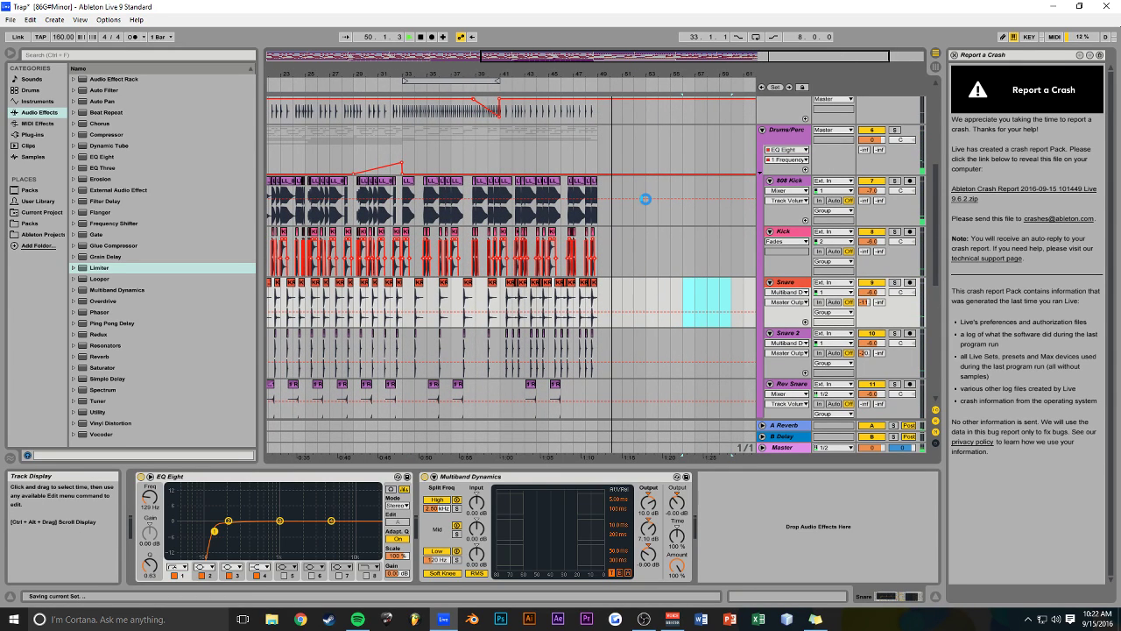
Place copies of an 808 Kick clip and a short Kick clip at bar 49, and play them
scroll(648, 207, up, 3)
drag(648, 59, 711, 133)
drag(531, 254, 615, 257)
click(593, 227)
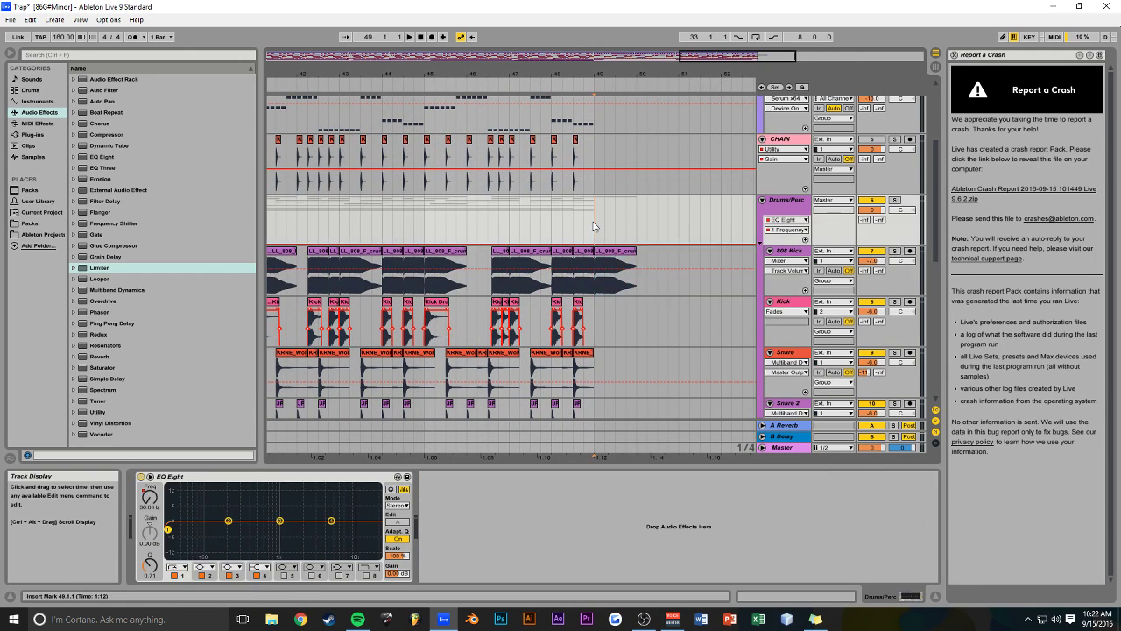
key(space)
key(space)
click(575, 302)
drag(577, 303, 600, 304)
key(space)
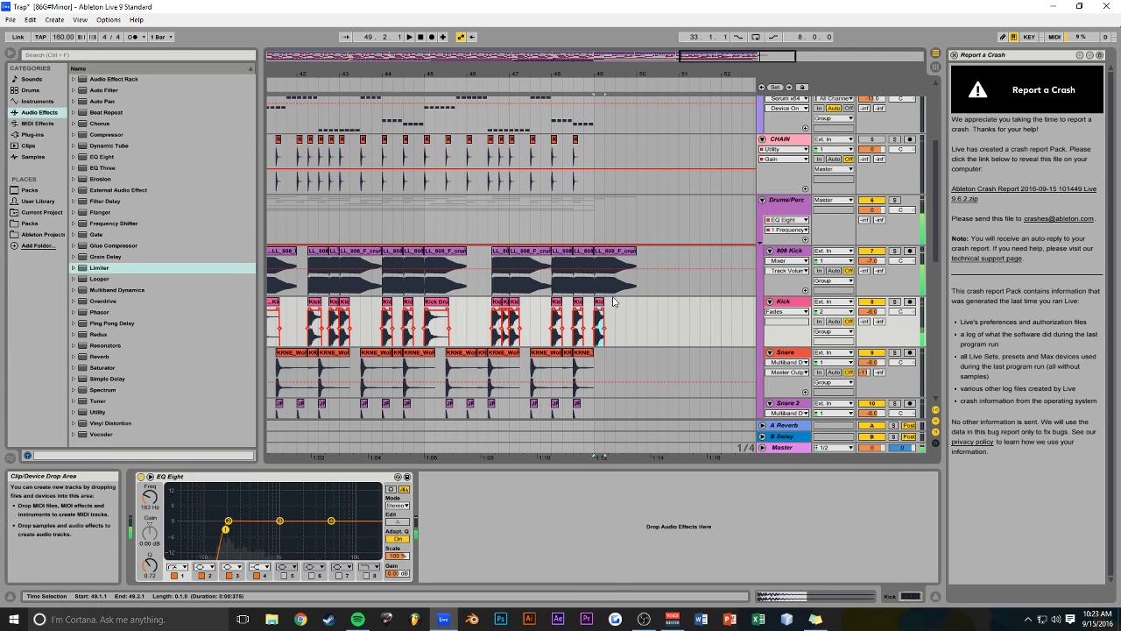
Duplicate the last Stab Synth clip to bar 49, shorten it to two bars, and repeat it up to bar 53
scroll(609, 243, up, 3)
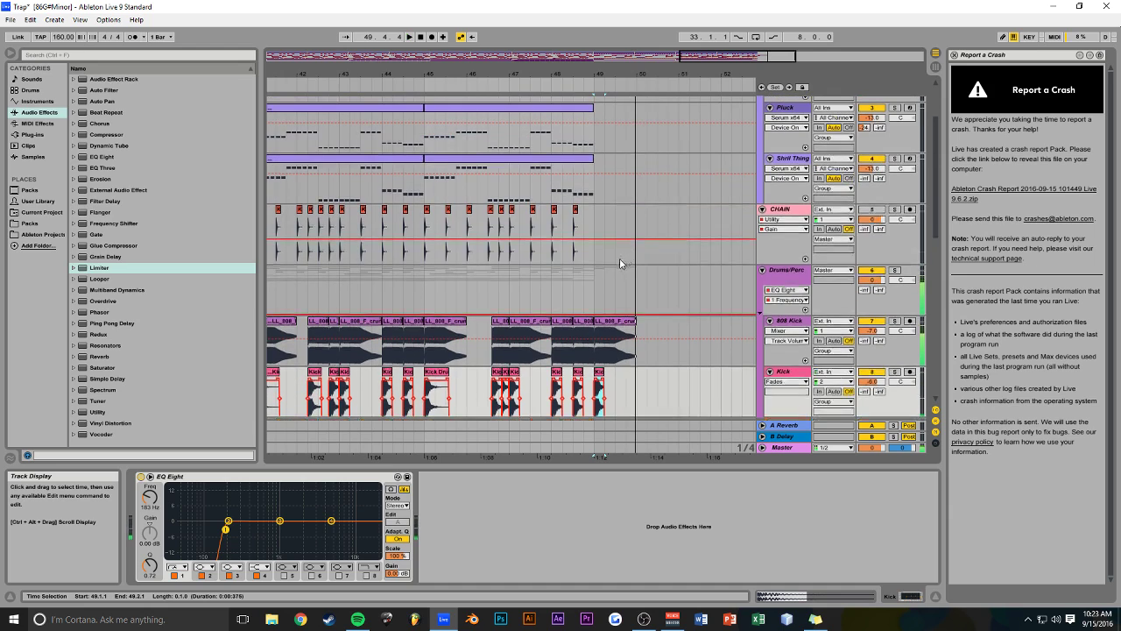
scroll(528, 165, up, 2)
click(533, 143)
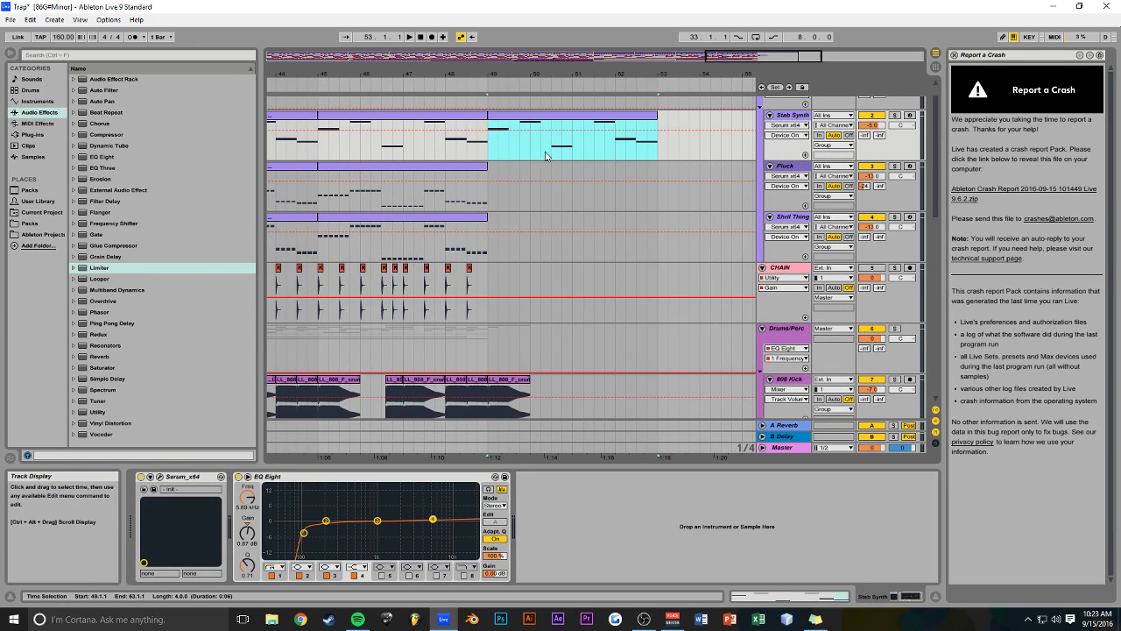
drag(657, 126, 539, 125)
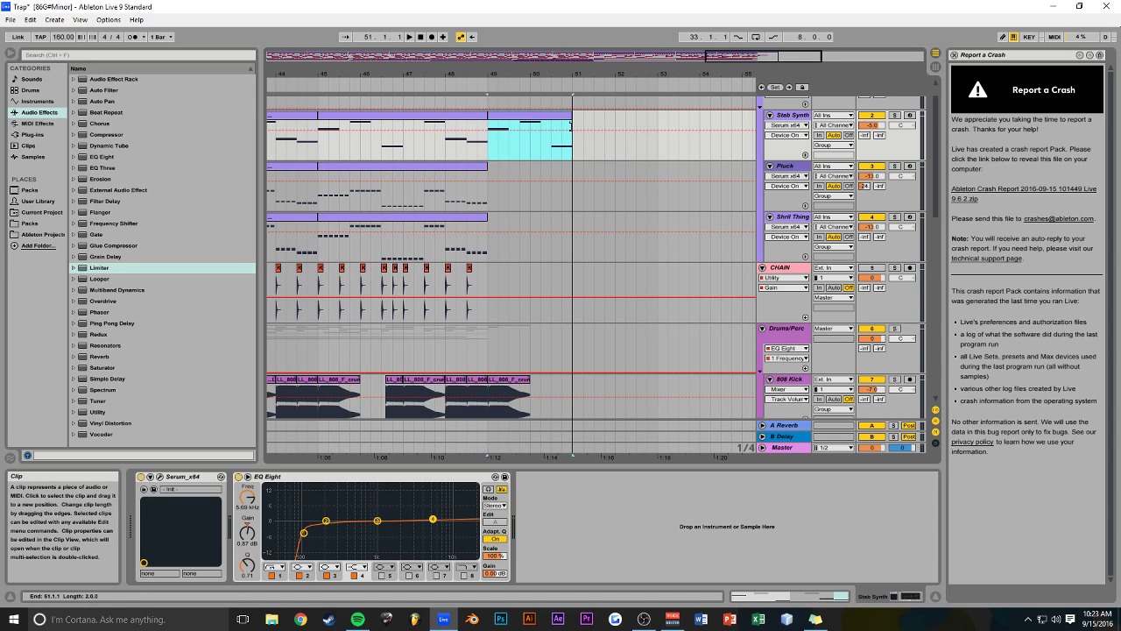
click(494, 226)
key(space)
click(491, 248)
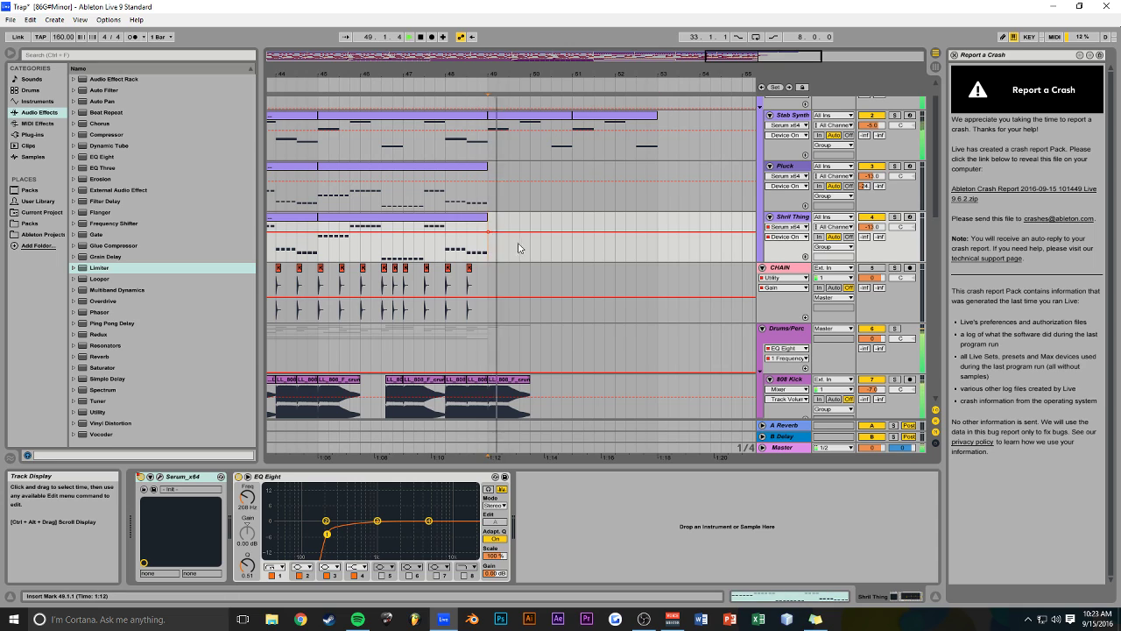
Duplicate the one-bar 808 Kick and Kick section at bar 49 seven times, up to bar 57
scroll(545, 237, down, 3)
drag(529, 335, 491, 382)
key(ctrl+d)
key(ctrl+d)
key(ctrl+d)
key(ctrl+d)
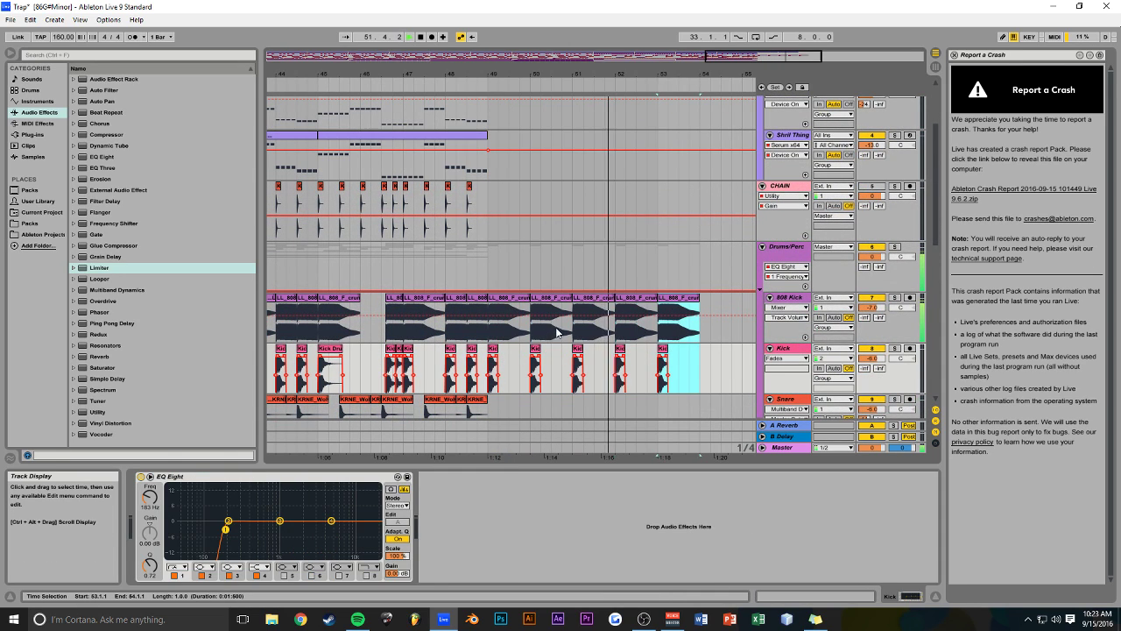
drag(654, 73, 654, 36)
key(ctrl+d)
key(ctrl+d)
key(ctrl+d)
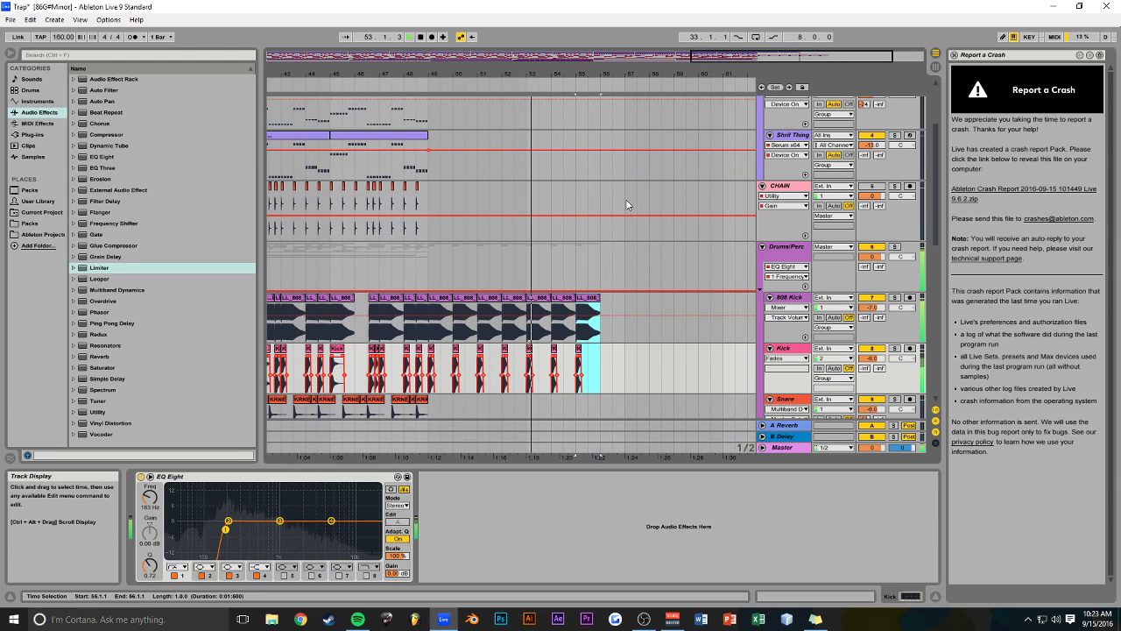
Extend the Stab Synth and Pluck tracks with two-bar clips up to bar 57, and play from bar 49
scroll(549, 252, up, 5)
key(space)
drag(529, 180, 427, 176)
drag(423, 230, 332, 229)
key(ctrl+d)
key(space)
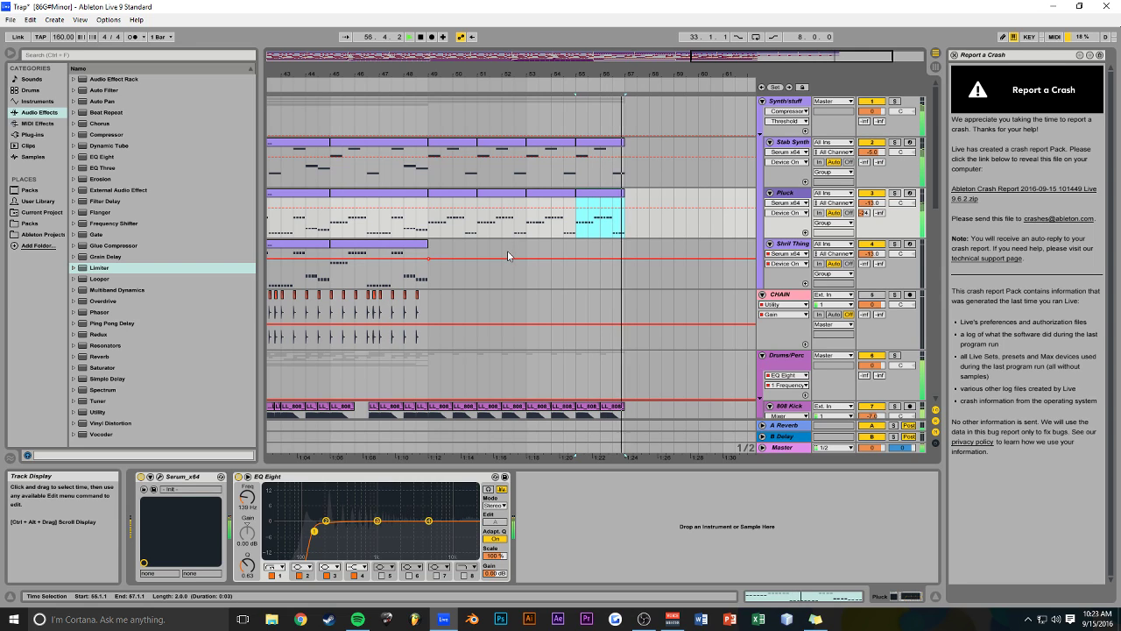
click(428, 278)
key(space)
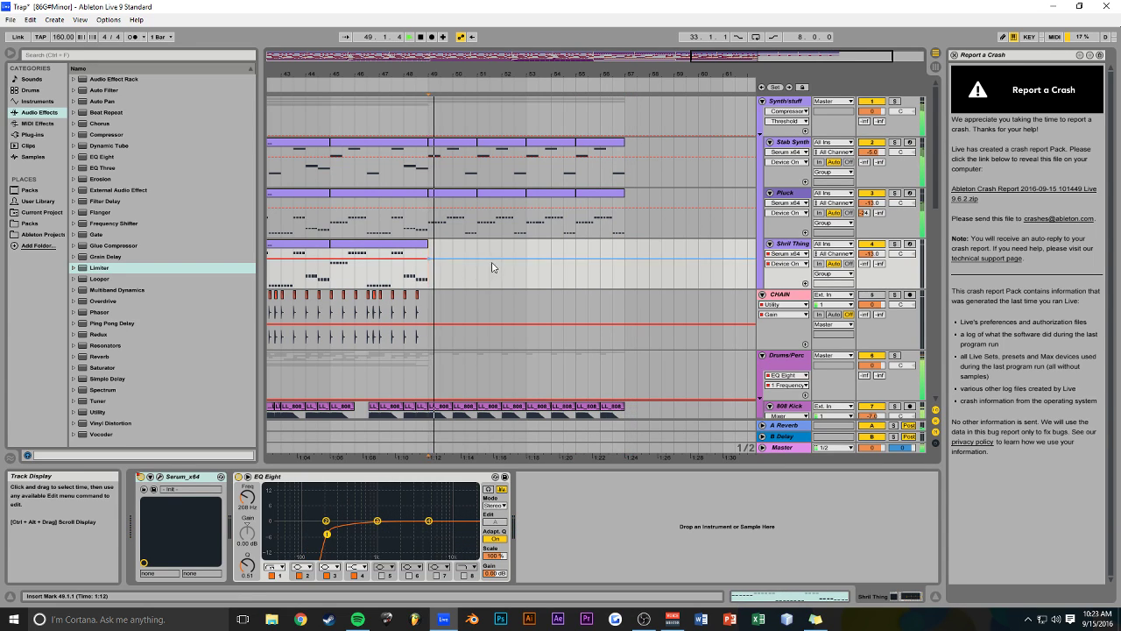
Add an EQ Eight after the Compressor on the Synth/stuff group
click(791, 101)
key(minus)
key(minus)
key(minus)
key(minus)
drag(612, 56, 561, 60)
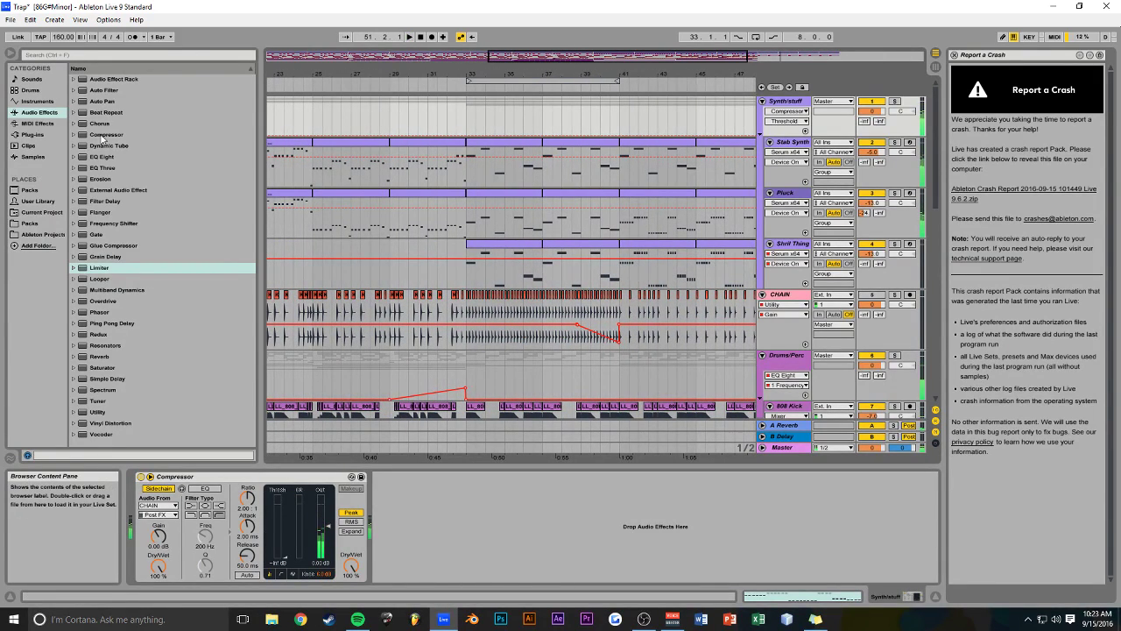
drag(103, 157, 173, 160)
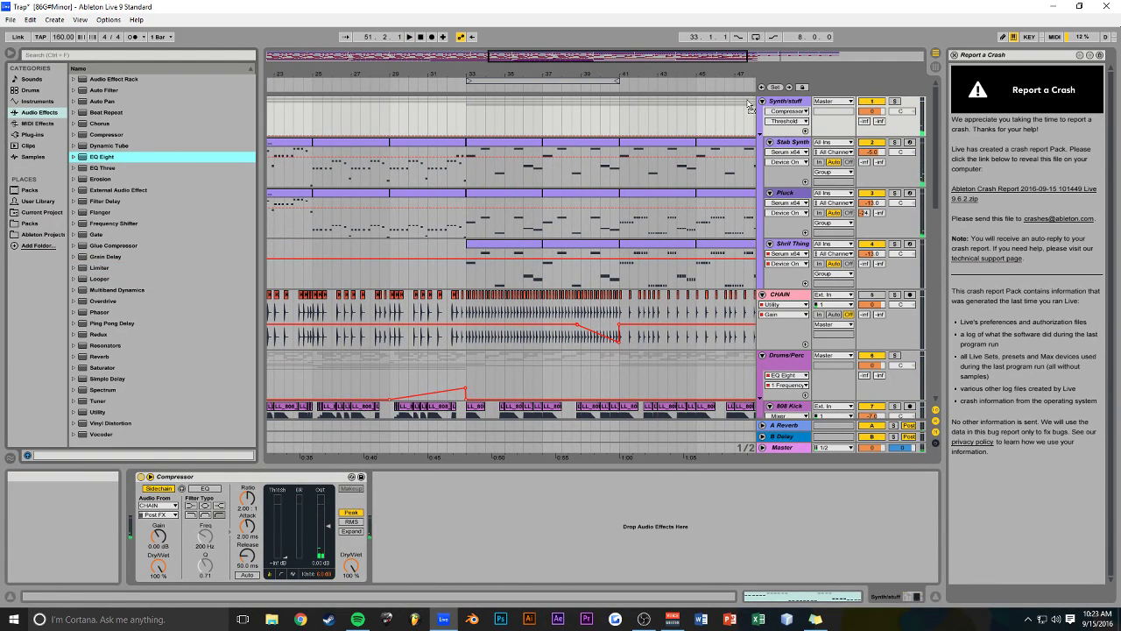
drag(785, 105, 786, 104)
scroll(561, 221, down, 4)
scroll(541, 212, up, 5)
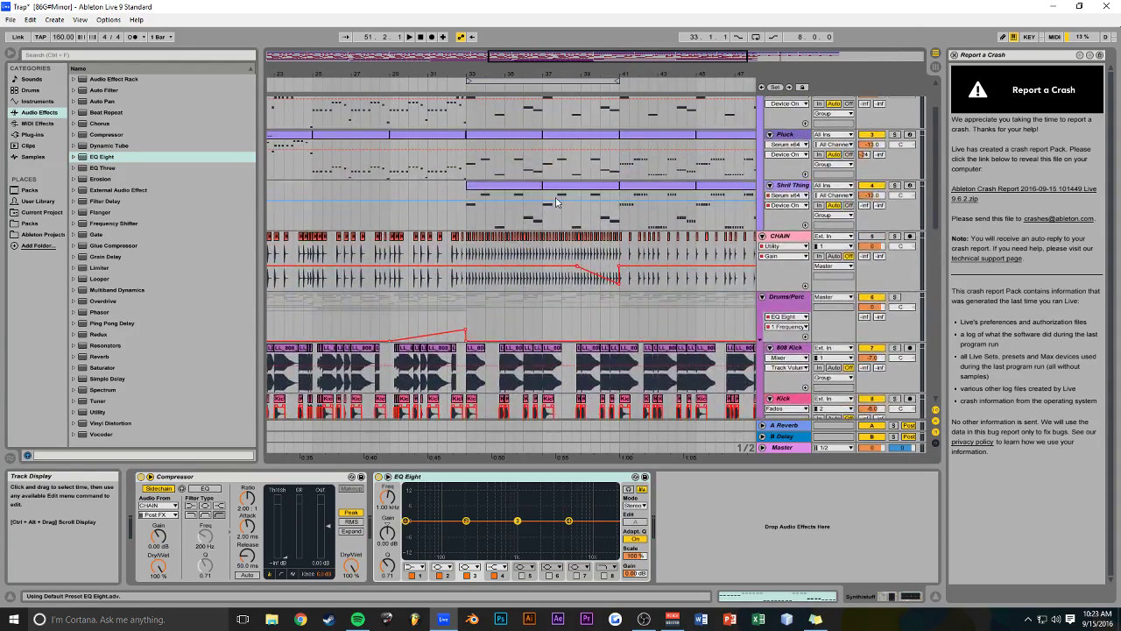
Set band 1 of the Synth/stuff EQ Eight to a low-cut filter at 30 Hz and display its frequency automation
drag(528, 59, 554, 62)
key(ctrl+s)
click(421, 567)
click(414, 499)
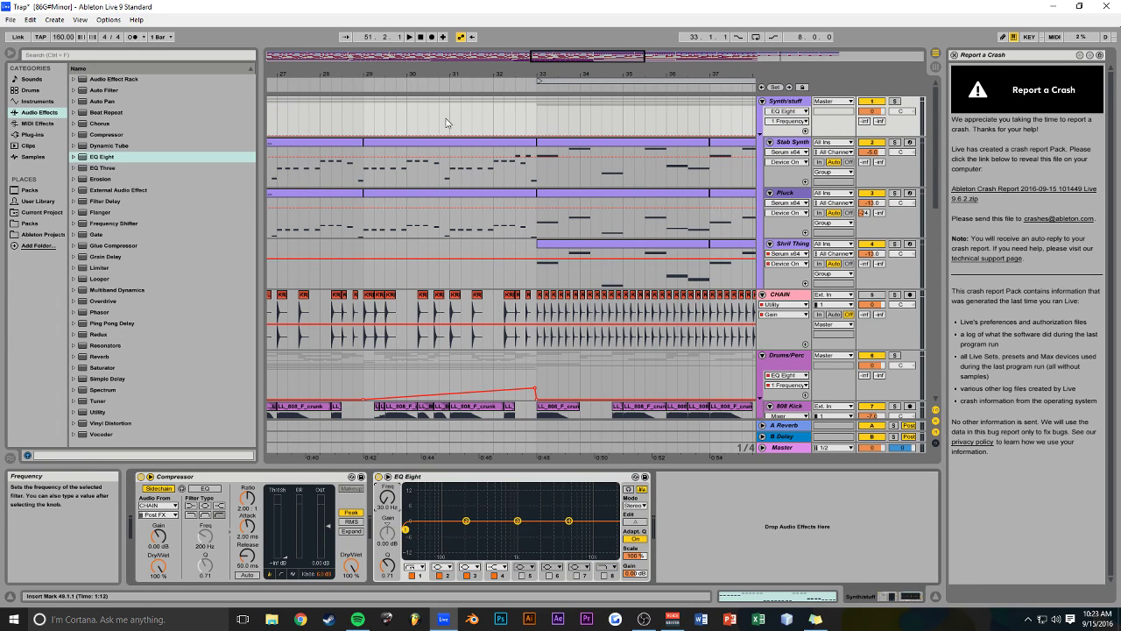
Draw a Synth/stuff low-cut frequency ramp from bar 29 to about 440 Hz one beat before bar 33, returning to 30 Hz at bar 33
click(363, 136)
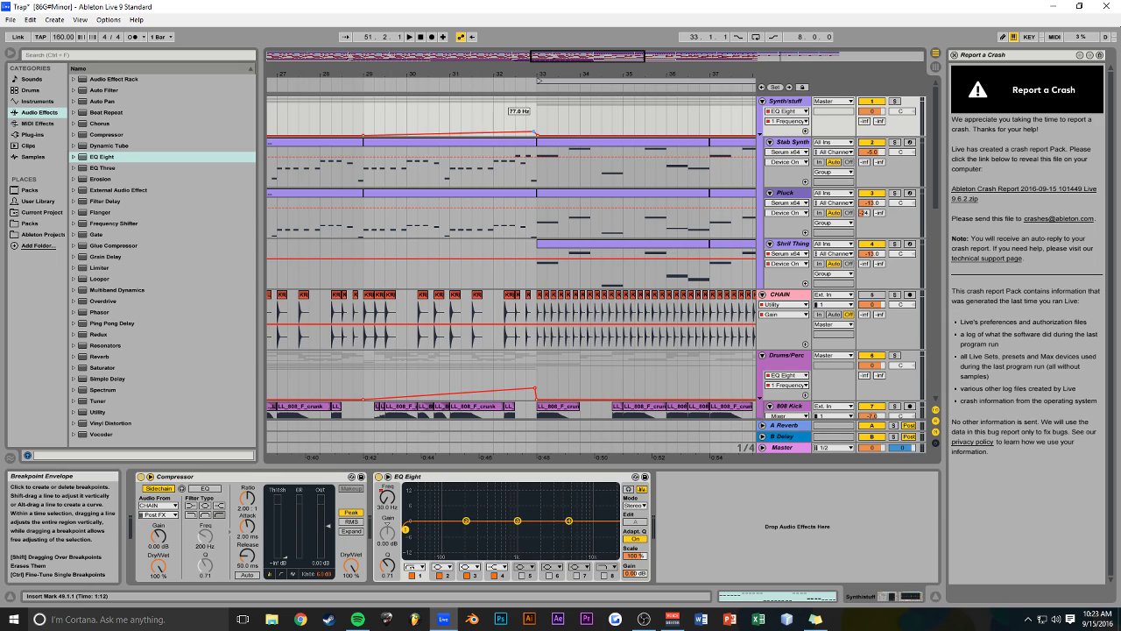
click(532, 124)
key(space)
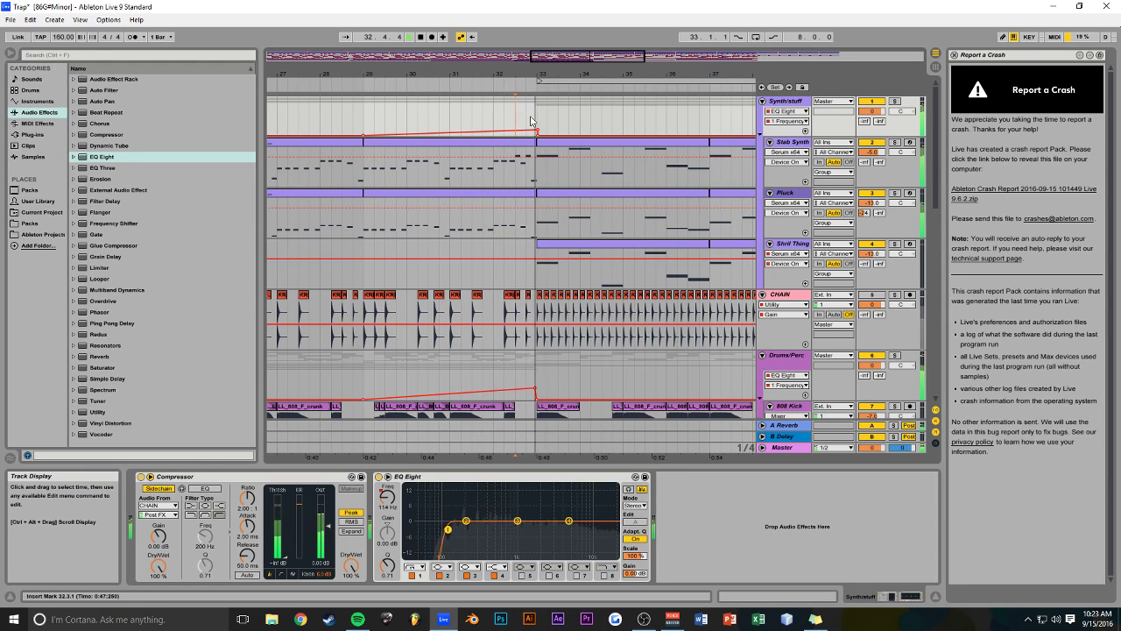
drag(537, 131, 528, 124)
key(space)
key(space)
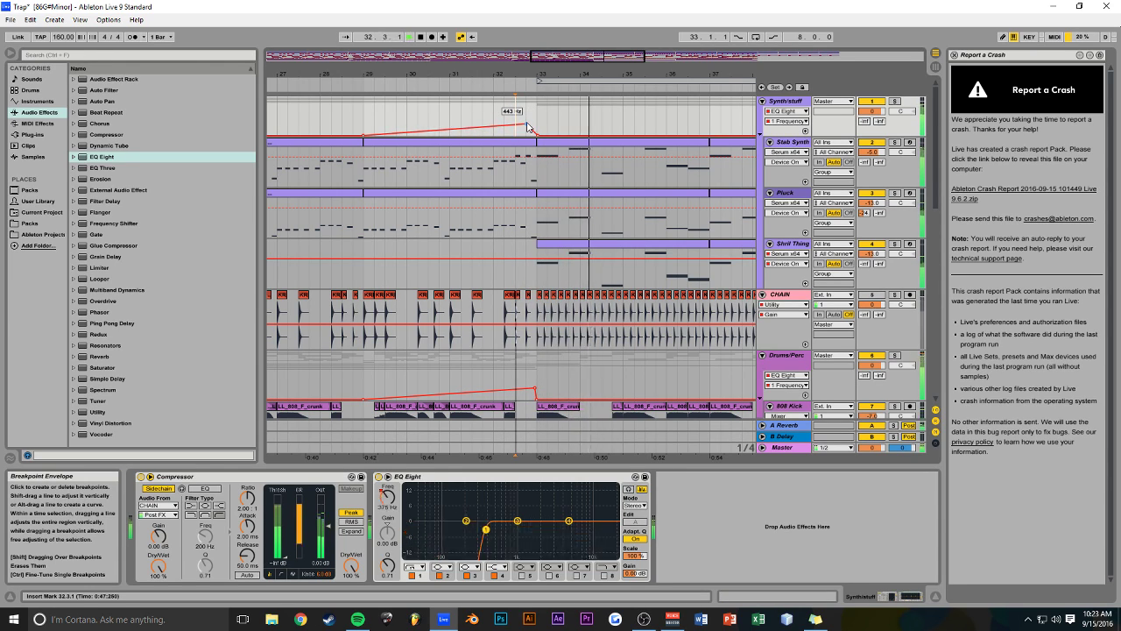
Play the build-up from bar 29, save the set, and bend the Drums/Perc frequency ramp before bar 33 into a curve
click(367, 120)
key(space)
key(space)
key(ctrl+s)
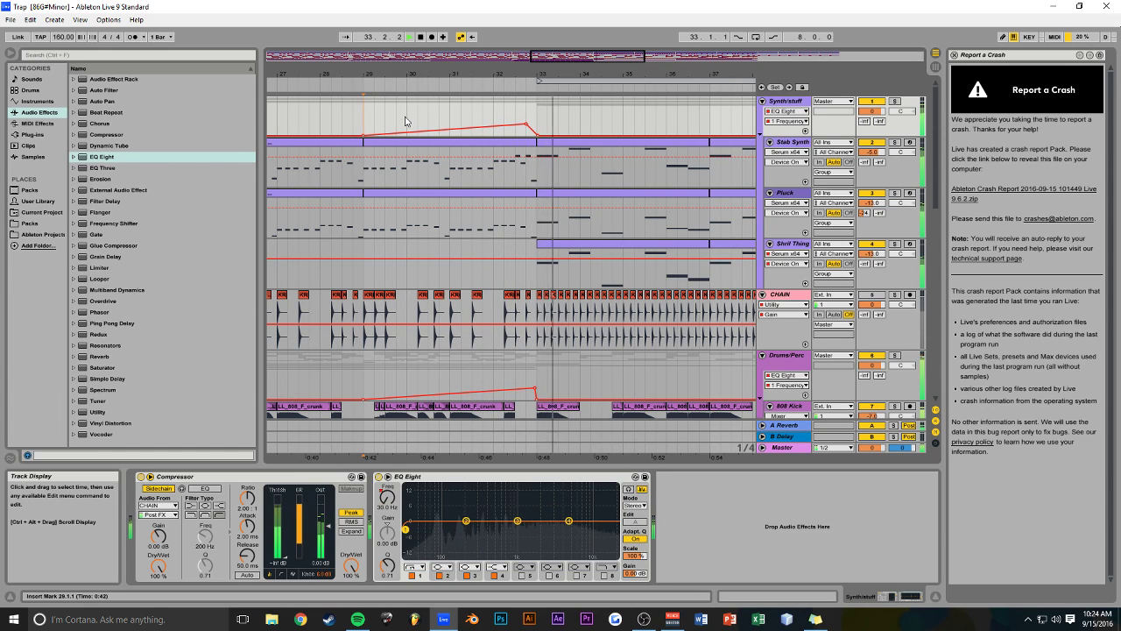
drag(481, 393, 481, 410)
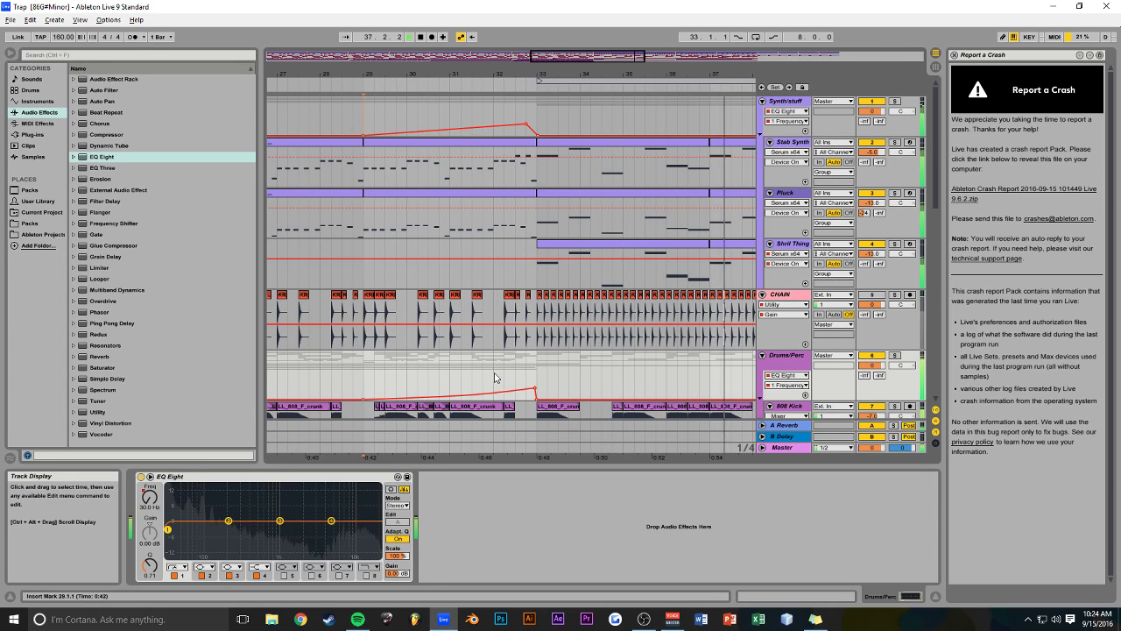
Clear the last beat before bar 41 by ending the 808 Kick clip at 40.4.1 and deleting the CHAIN clips there
drag(596, 56, 645, 98)
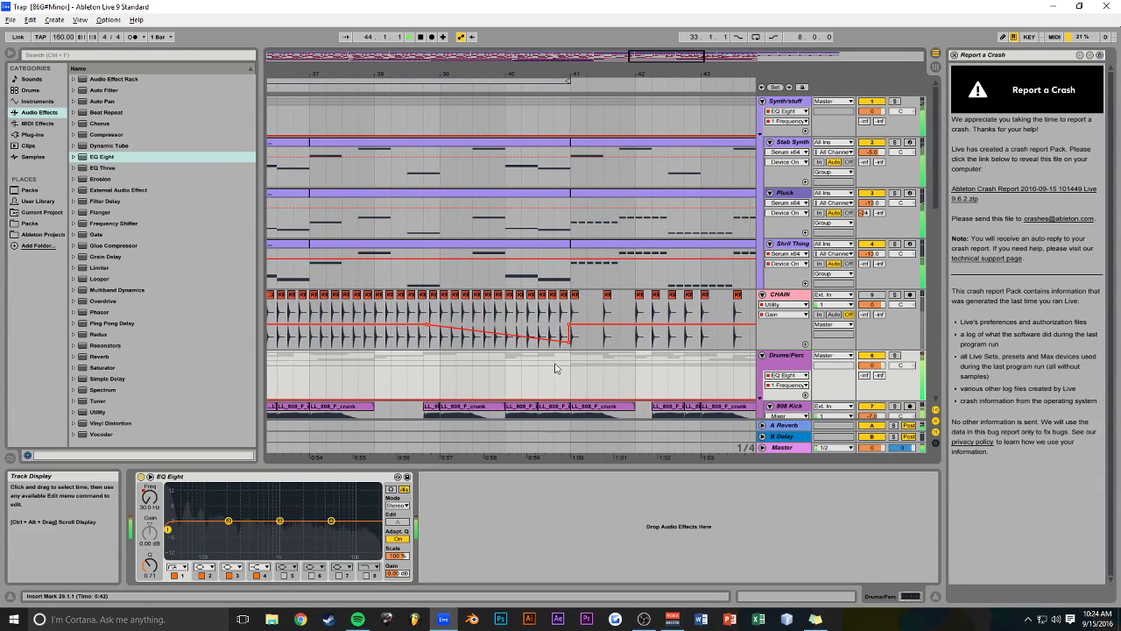
scroll(552, 338, down, 3)
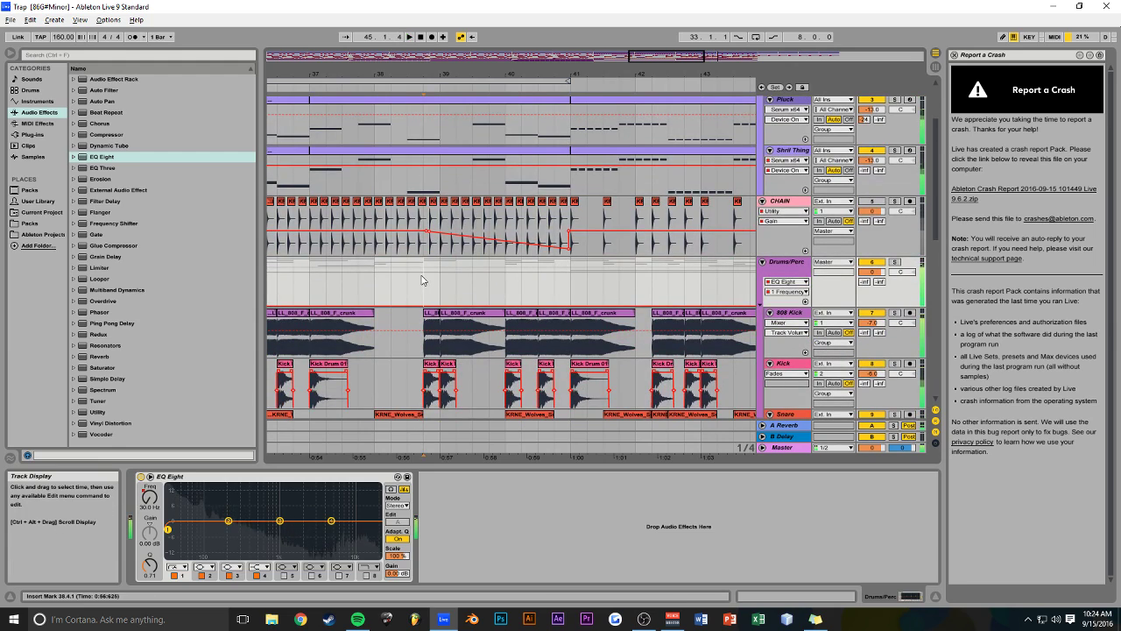
click(524, 314)
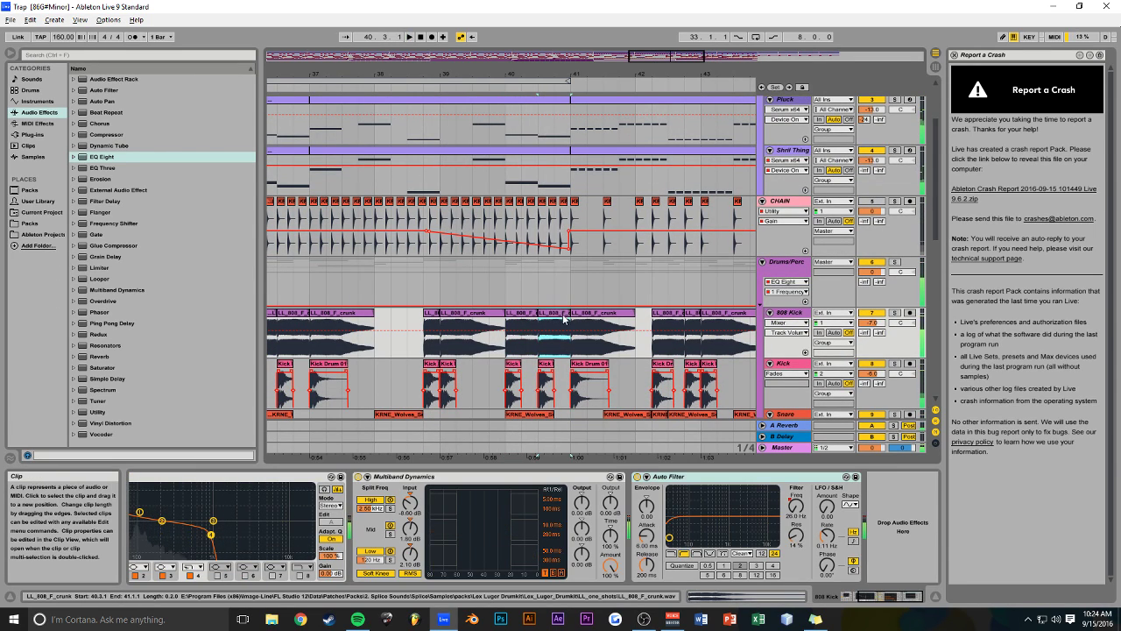
click(514, 287)
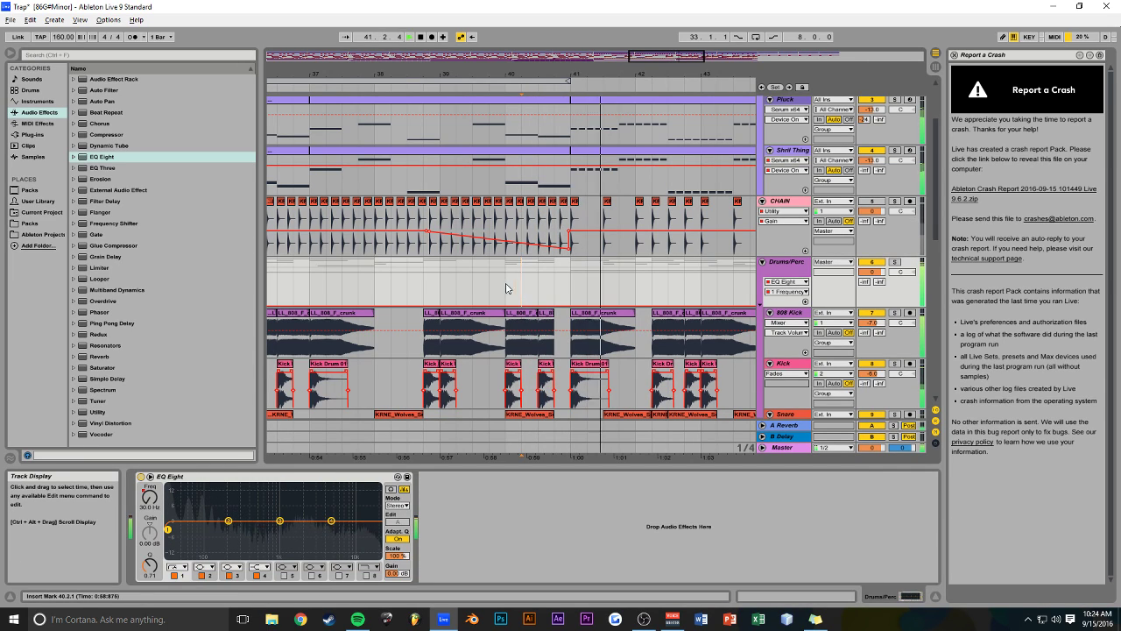
click(565, 219)
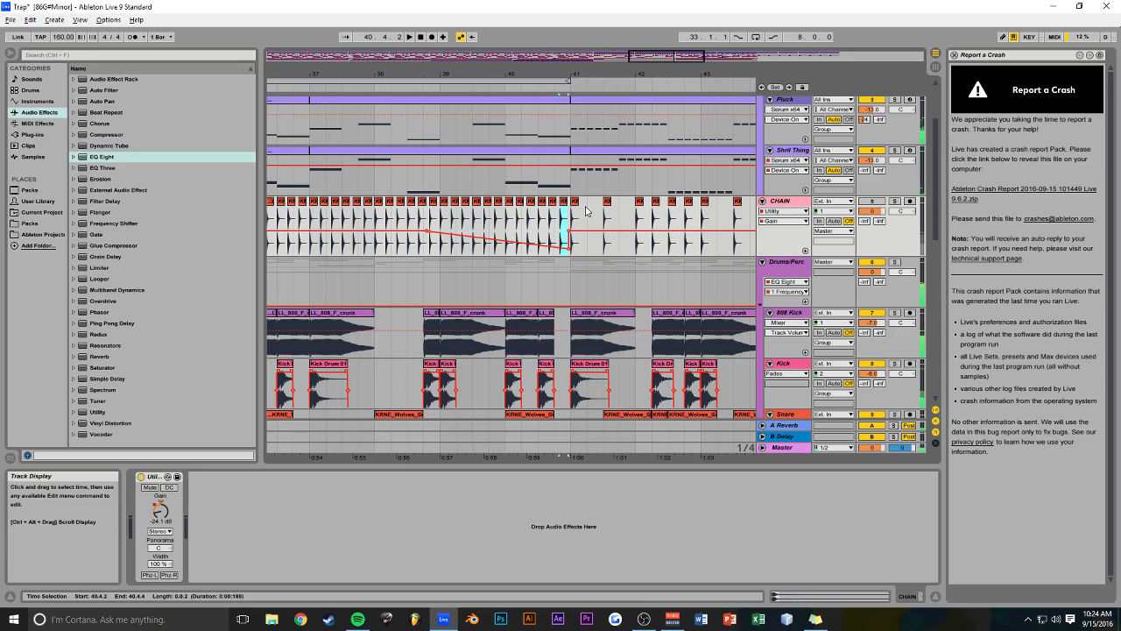
click(422, 287)
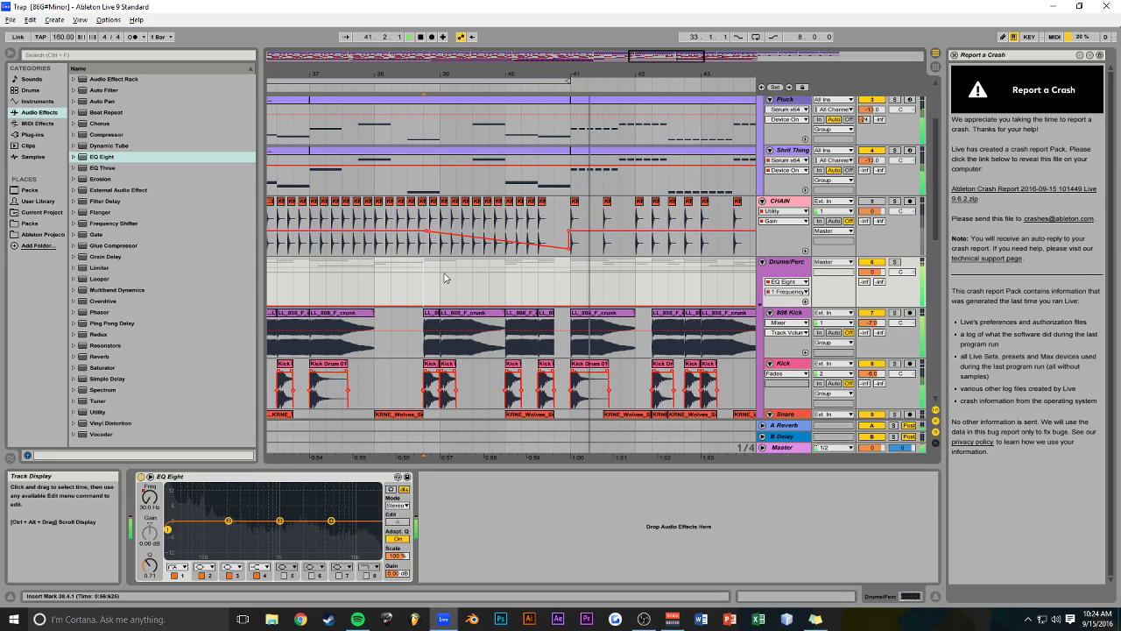
Copy the Rev Snare clip that ends at bar 44 so the copy ends at bar 41, and save the set
drag(664, 57, 667, 83)
scroll(521, 292, down, 4)
scroll(520, 291, down, 2)
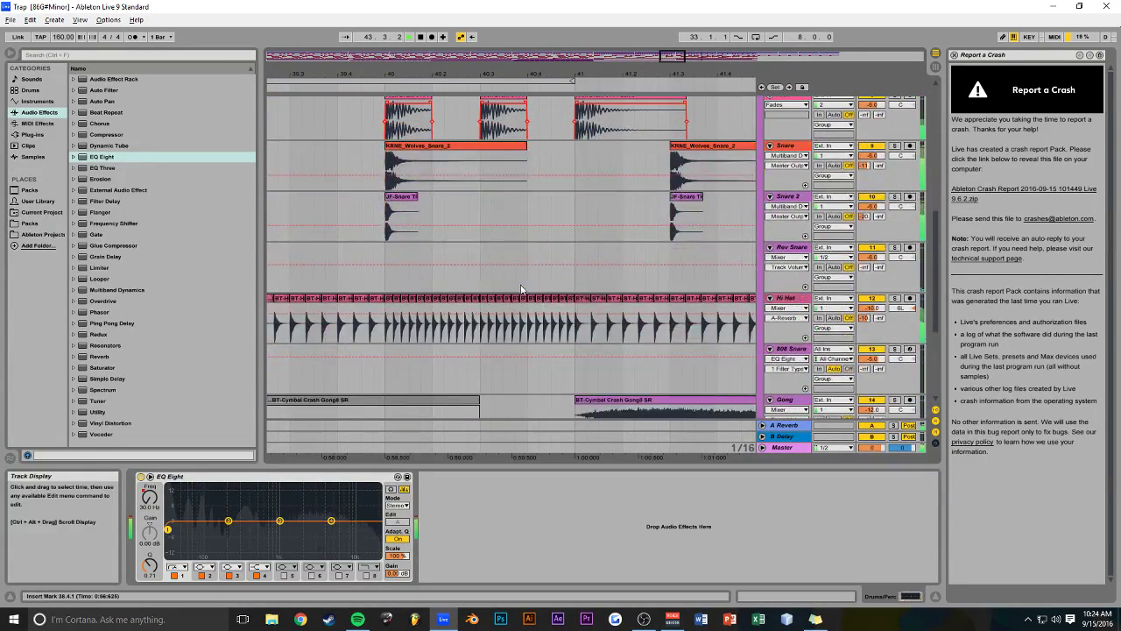
scroll(526, 254, down, 1)
scroll(561, 257, up, 2)
mouse_move(672, 56)
mouse_down()
mouse_move(672, 38)
mouse_move(674, 50)
mouse_up()
drag(682, 260, 480, 274)
click(500, 229)
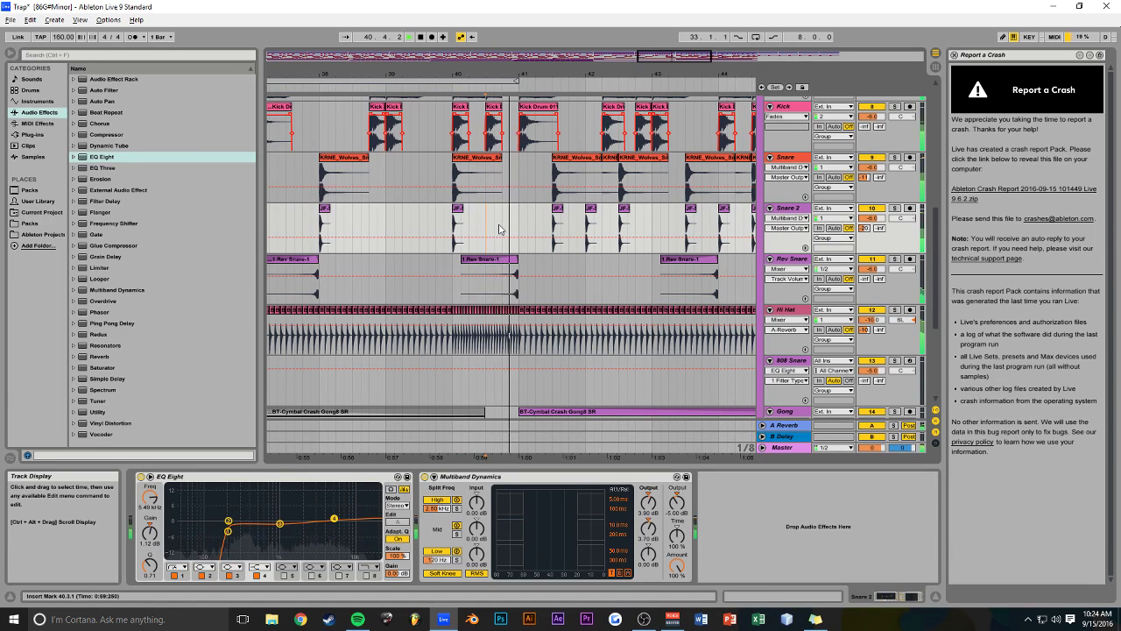
scroll(504, 246, up, 3)
key(ctrl+s)
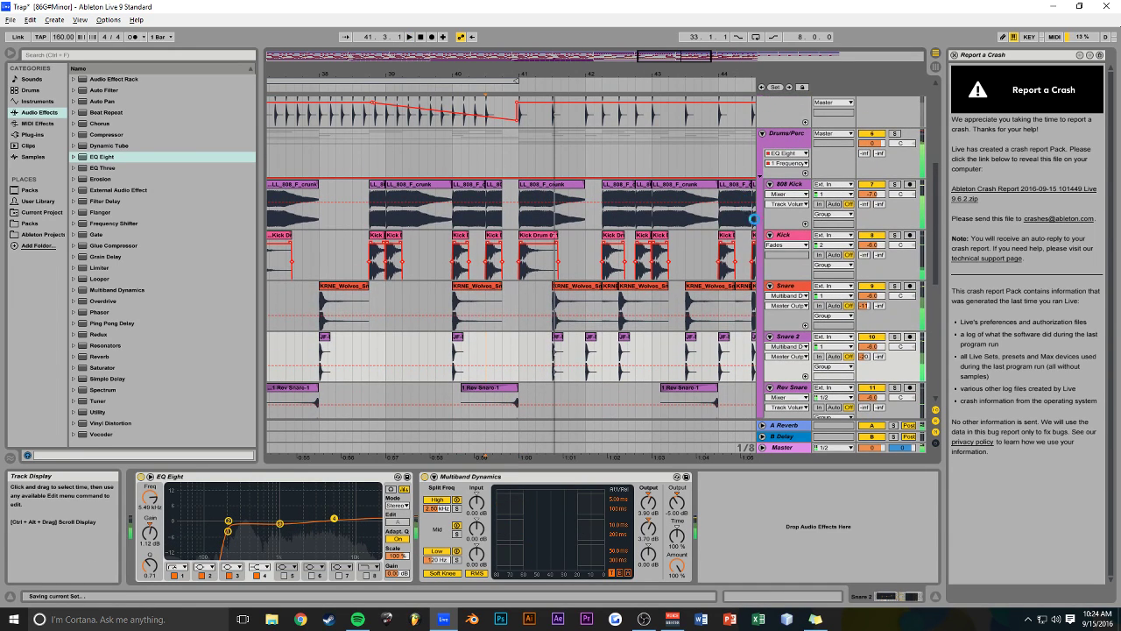
Add an audio track named Rev Kick below Kick and place a reversed copy of the kick clip on it from 40.4.1 to bar 41
click(784, 238)
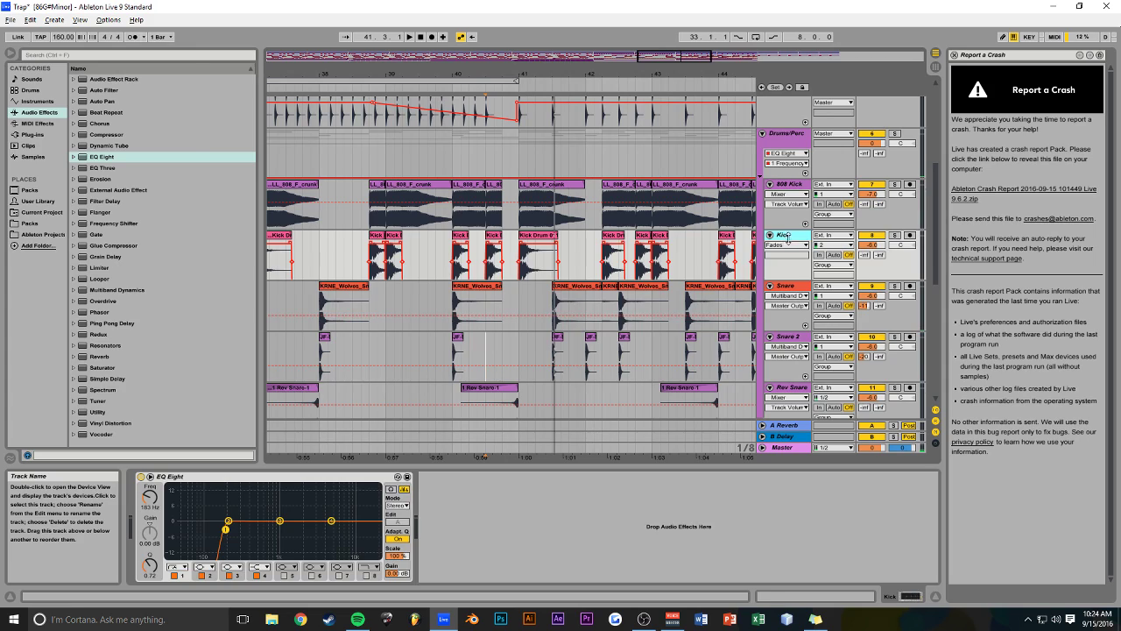
key(ctrl+t)
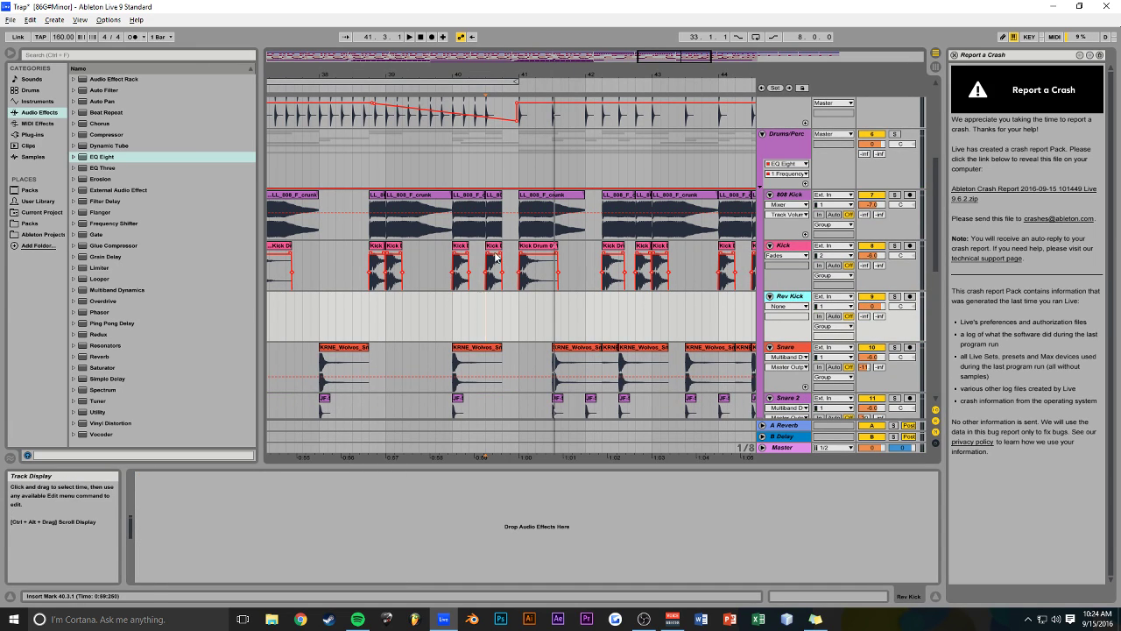
click(495, 279)
drag(497, 282, 511, 302)
double_click(510, 297)
click(222, 508)
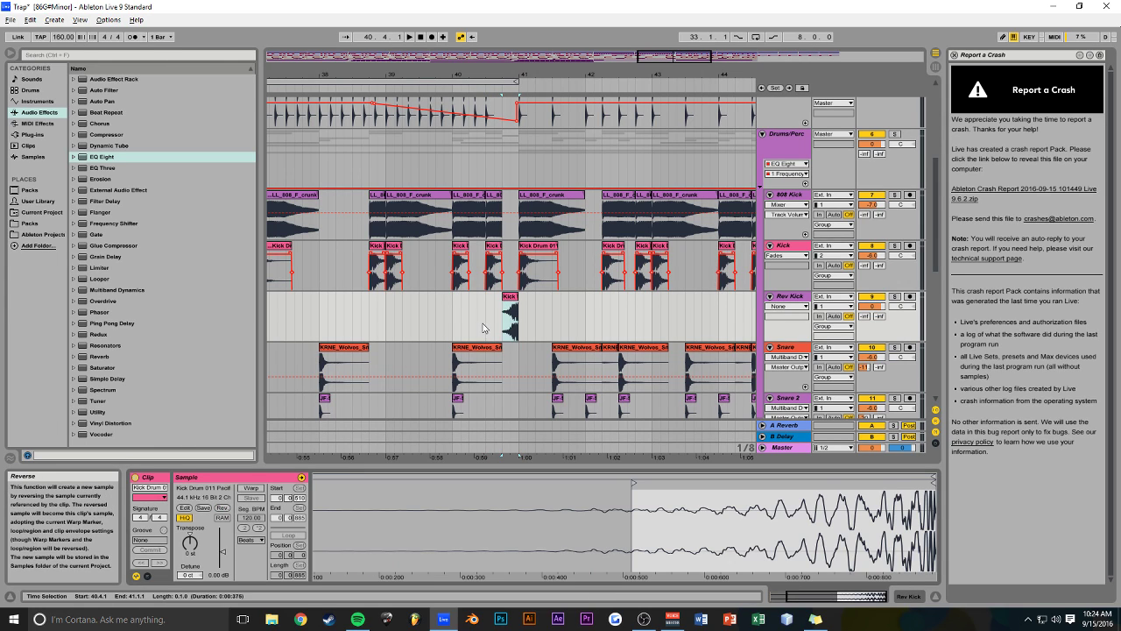
Audition the reversed kick before bar 41, lower the Rev Kick track's volume, and save the set
click(480, 326)
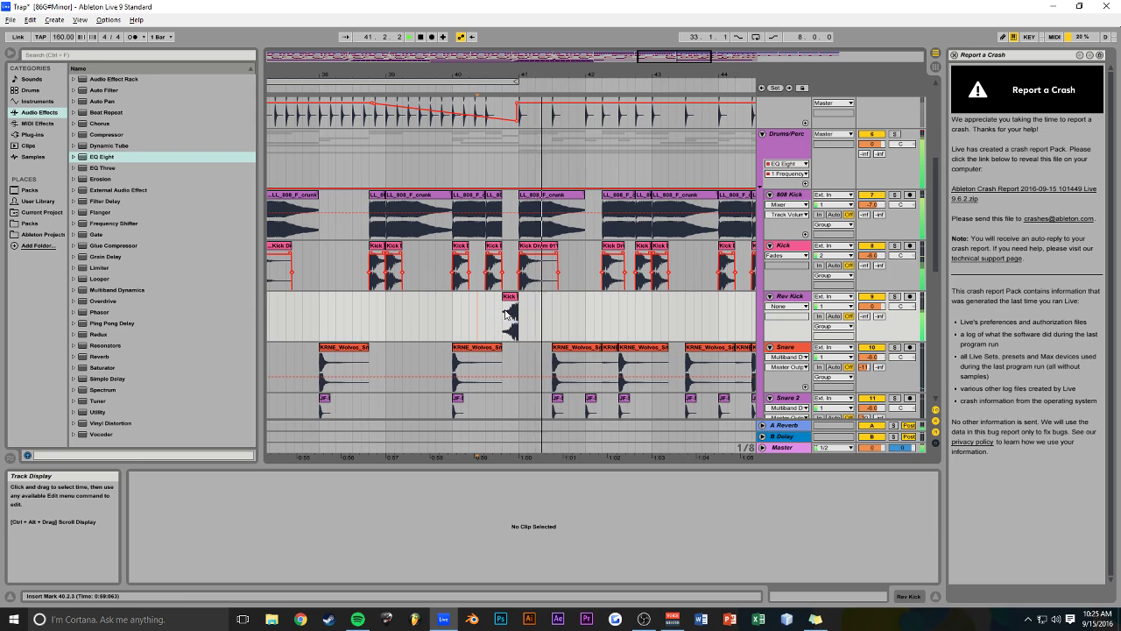
click(511, 300)
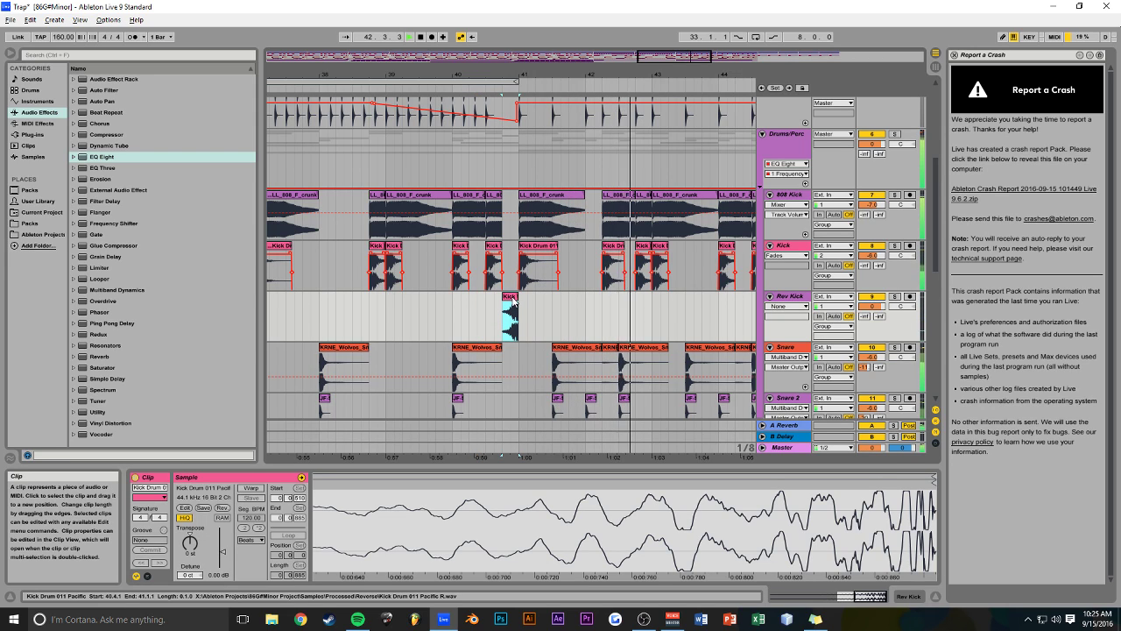
click(510, 306)
key(space)
key(space)
click(878, 307)
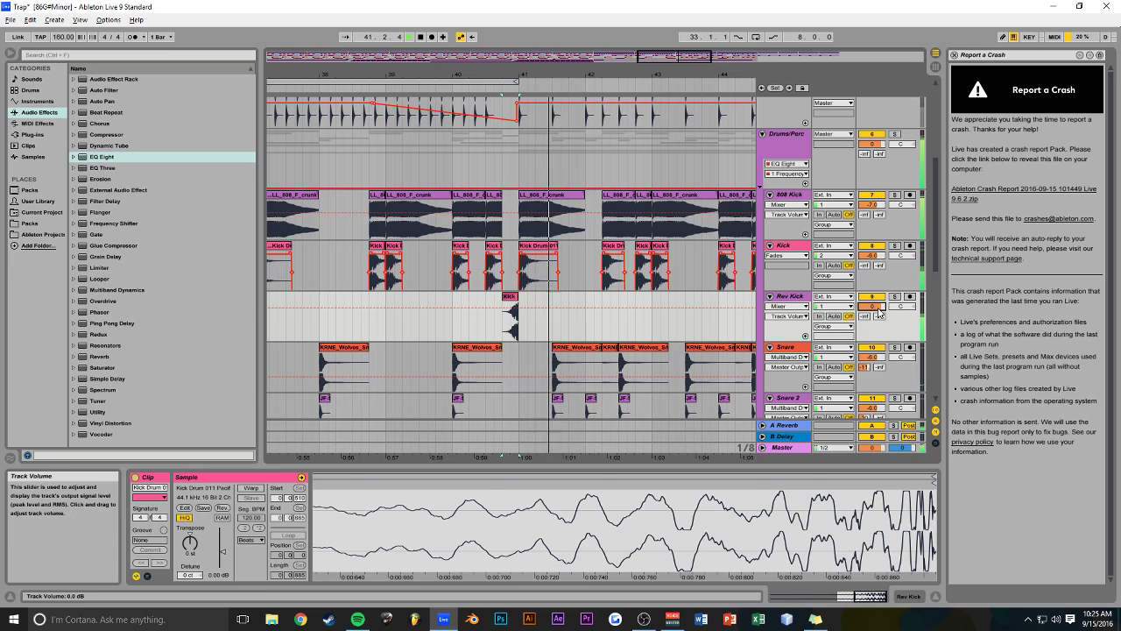
key(ctrl+s)
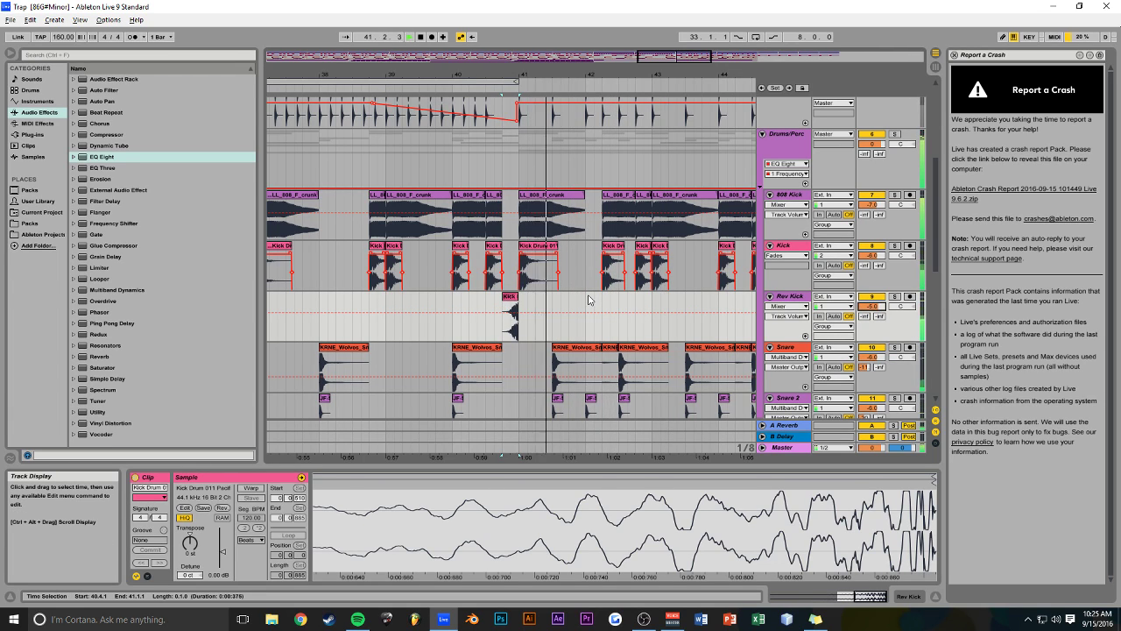
drag(489, 74, 489, 26)
key(alt+Tab)
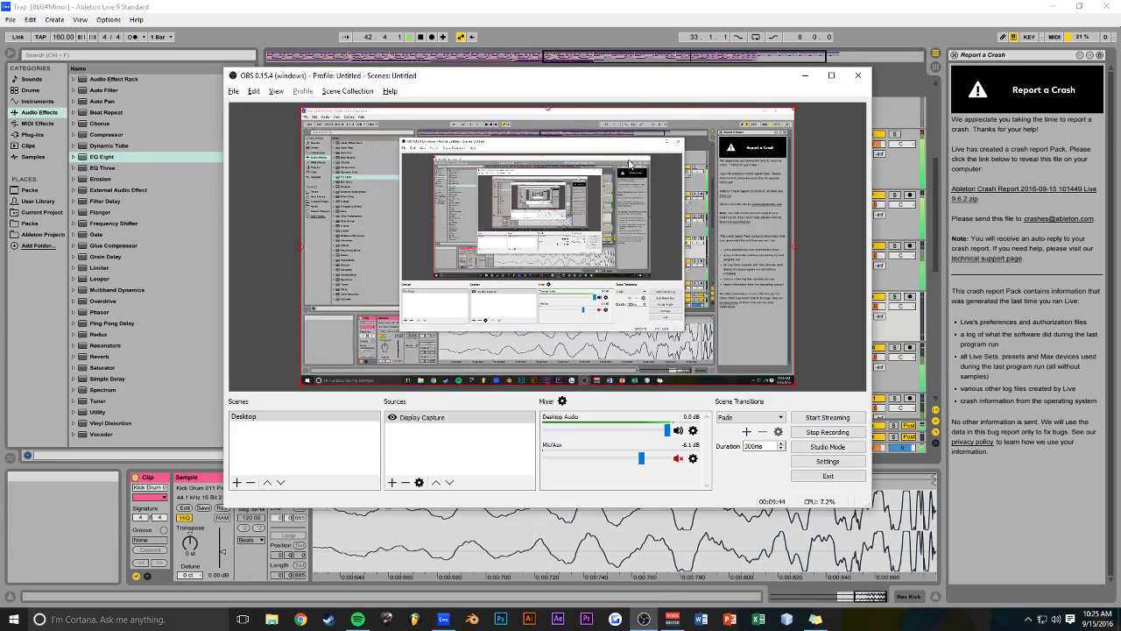
key(alt+Tab)
Copy the BT-Cymbal Crash Gong8 SR clip to bar 49 on the Gong track and duplicate the Lev_Riser_110_8_Noise_01 clip to bars 49–57
drag(527, 58, 527, 27)
scroll(691, 177, up, 5)
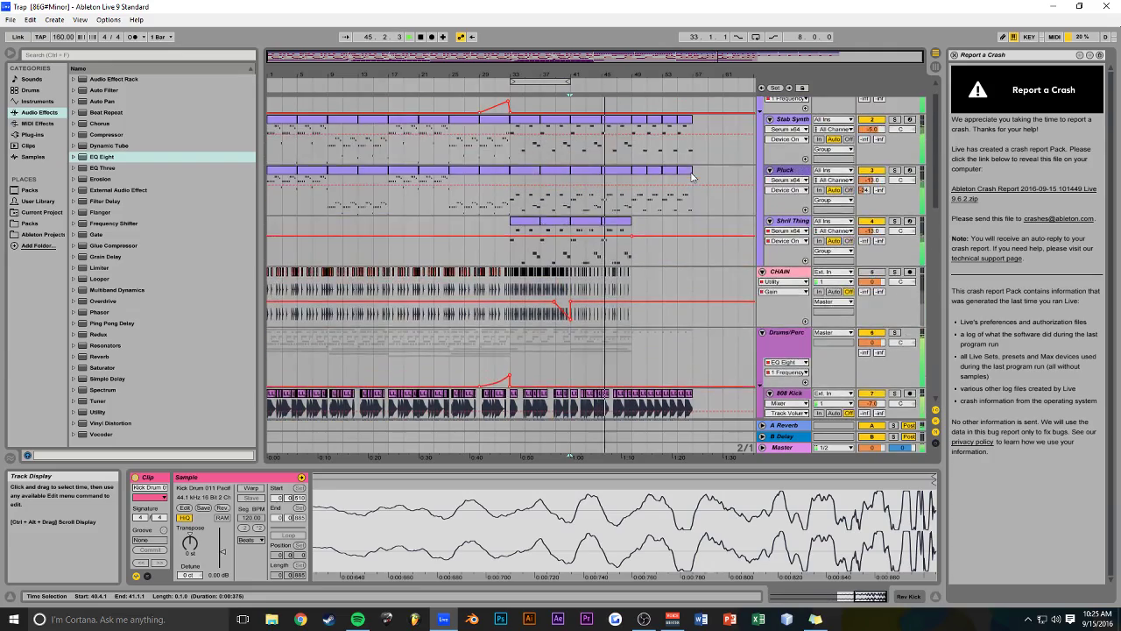
scroll(724, 173, down, 4)
drag(670, 58, 676, 123)
scroll(549, 325, down, 8)
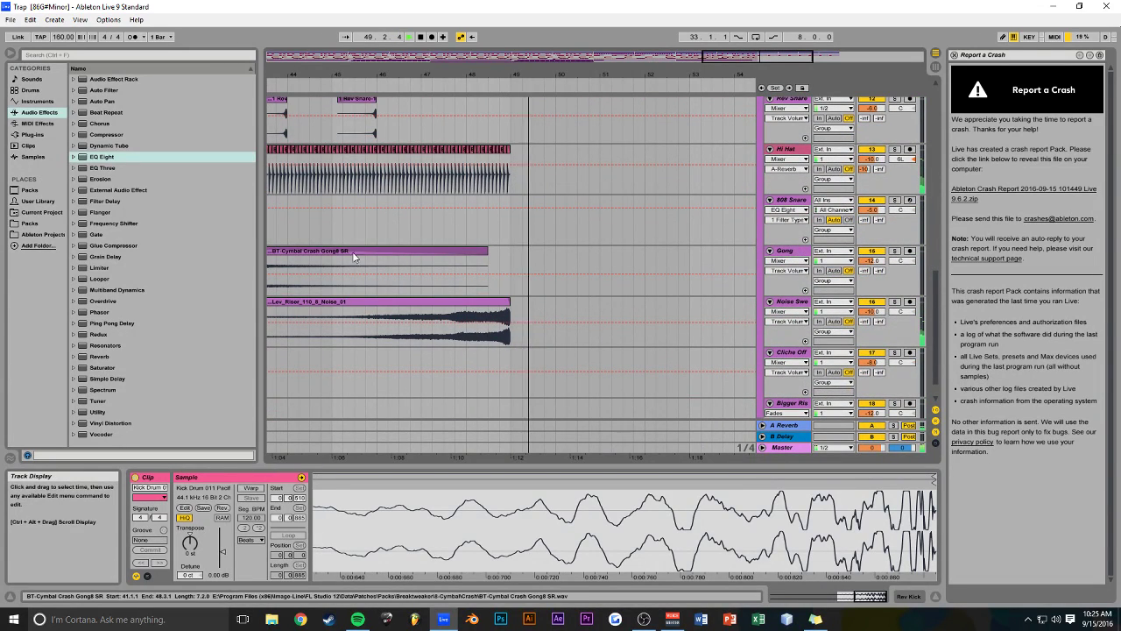
drag(728, 57, 726, 30)
drag(407, 256, 529, 263)
click(509, 230)
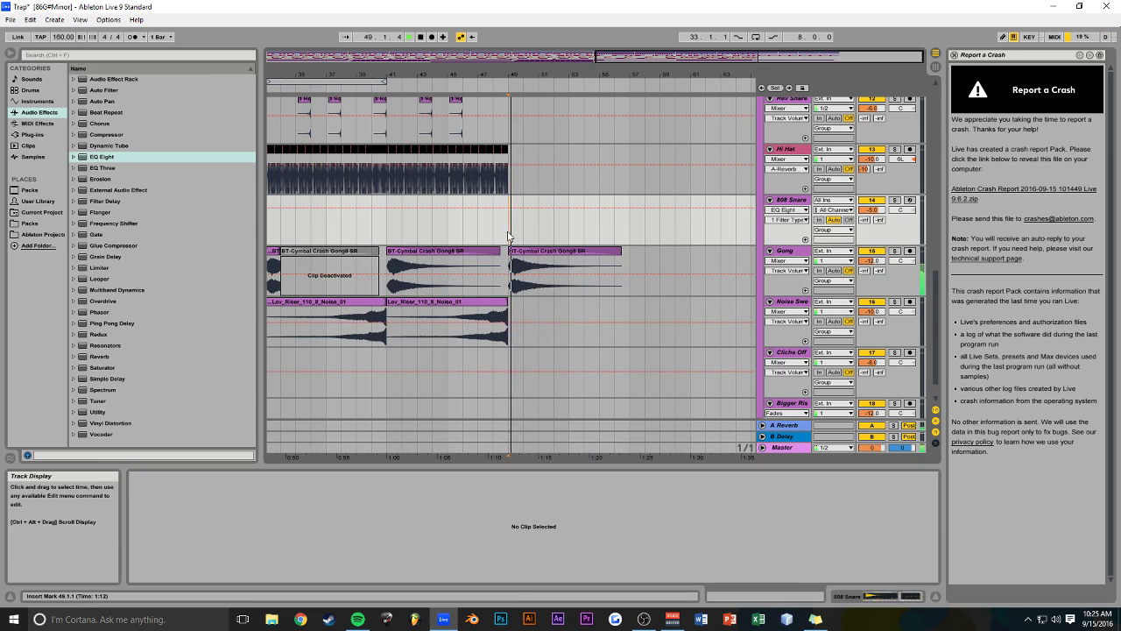
click(471, 303)
key(ctrl+d)
Add long fade-outs to the one-bar 808 Kick clips from bar 50 to 57, play from bar 50, and save the set
scroll(574, 246, up, 3)
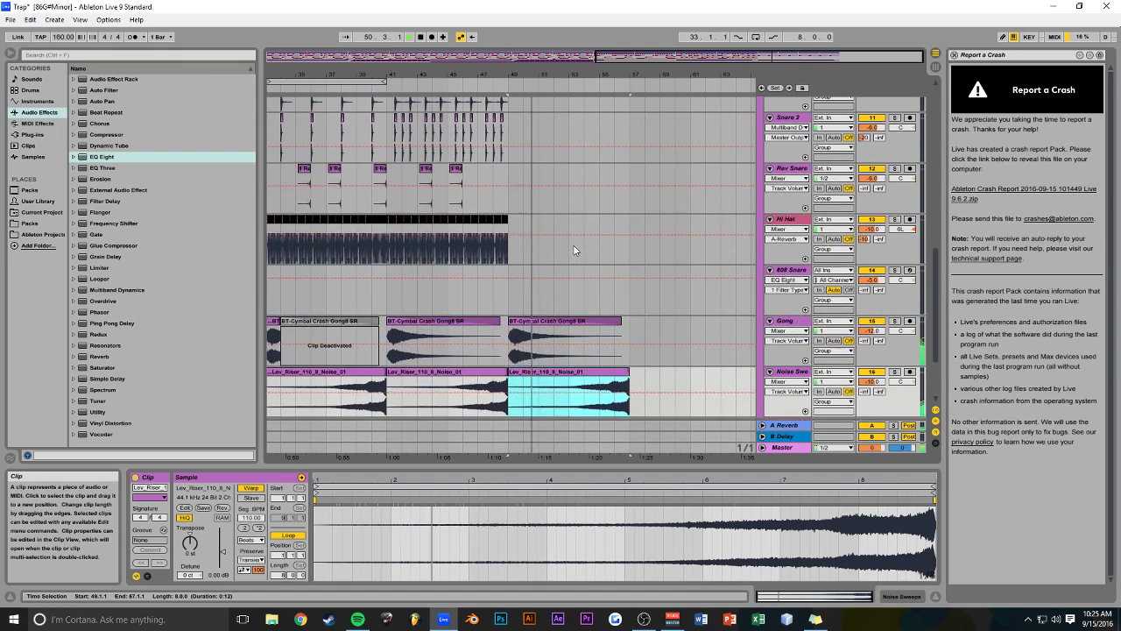
scroll(574, 294, up, 3)
scroll(579, 293, up, 1)
drag(641, 56, 731, 86)
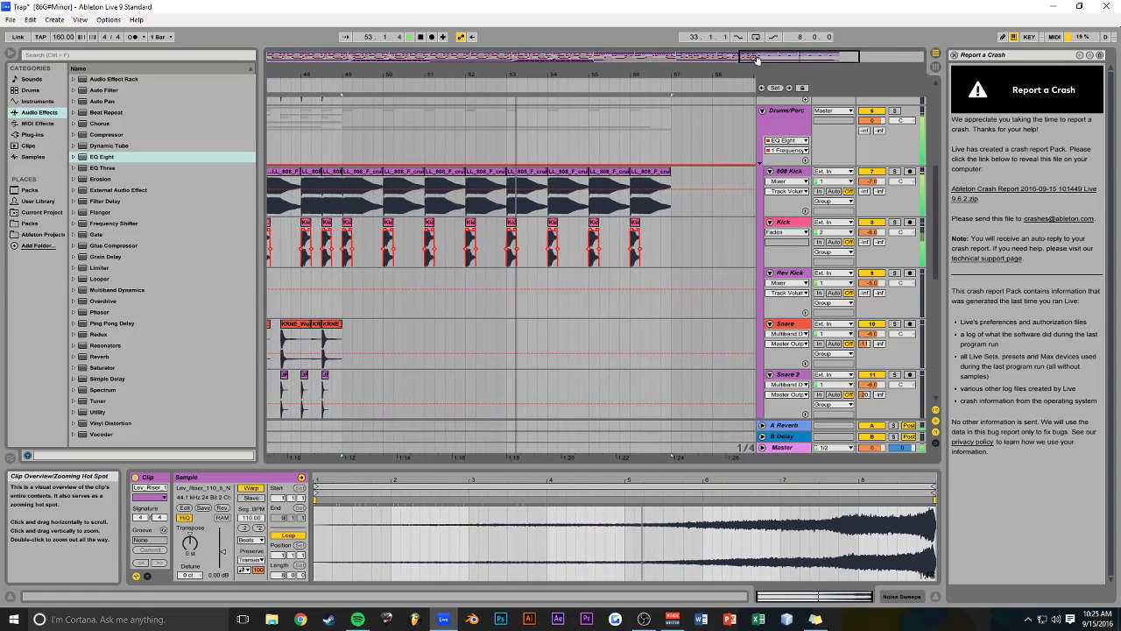
click(401, 173)
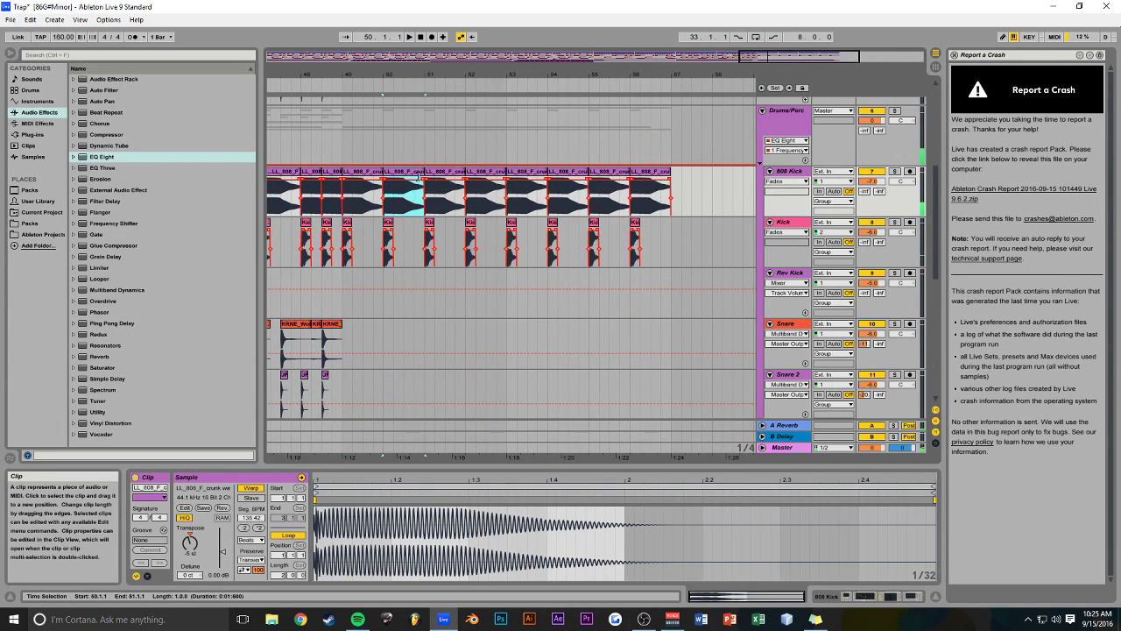
drag(422, 179, 412, 184)
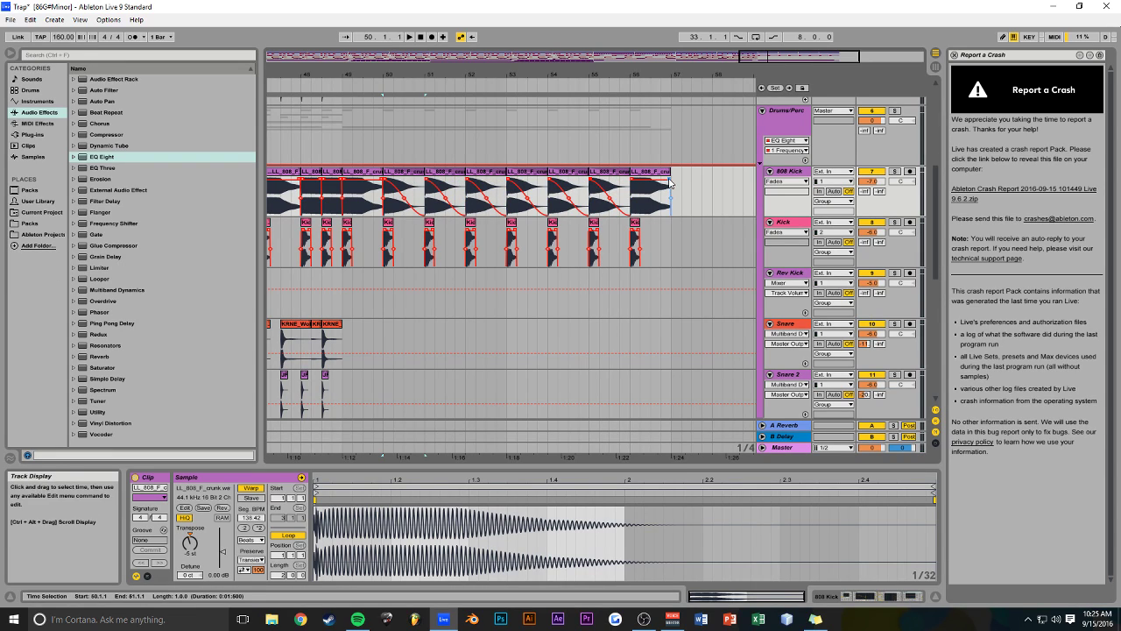
drag(670, 182, 539, 184)
click(386, 147)
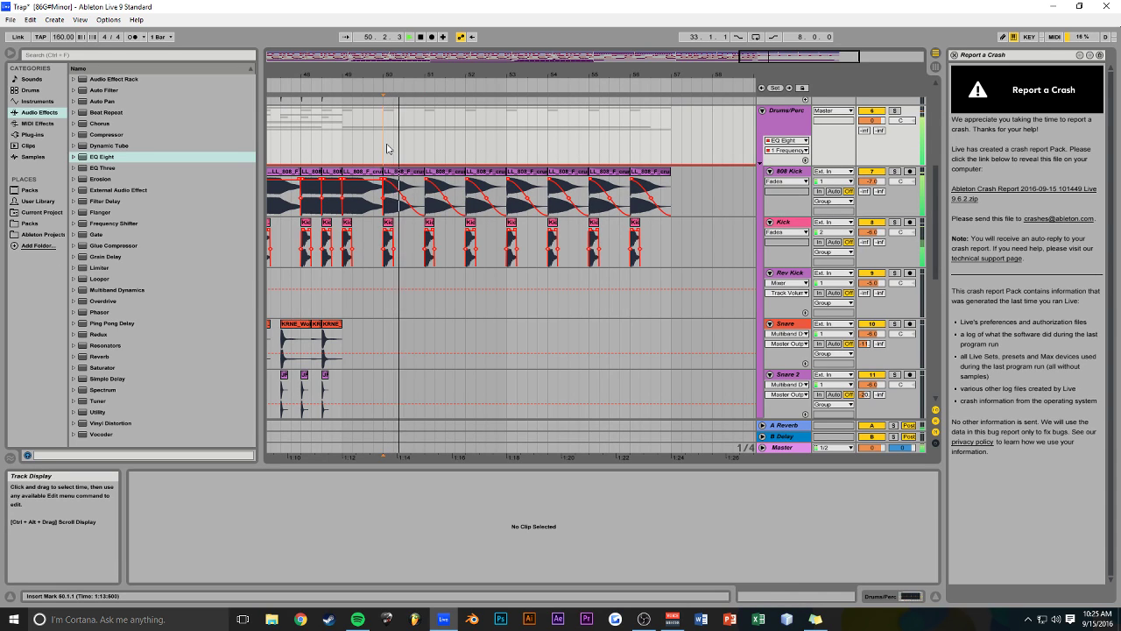
key(ctrl+s)
Fold the CHAIN track and the Drums/Perc and Synth/stuff groups in the arrangement
mouse_move(758, 63)
mouse_down()
mouse_move(761, 48)
mouse_move(750, 58)
mouse_up()
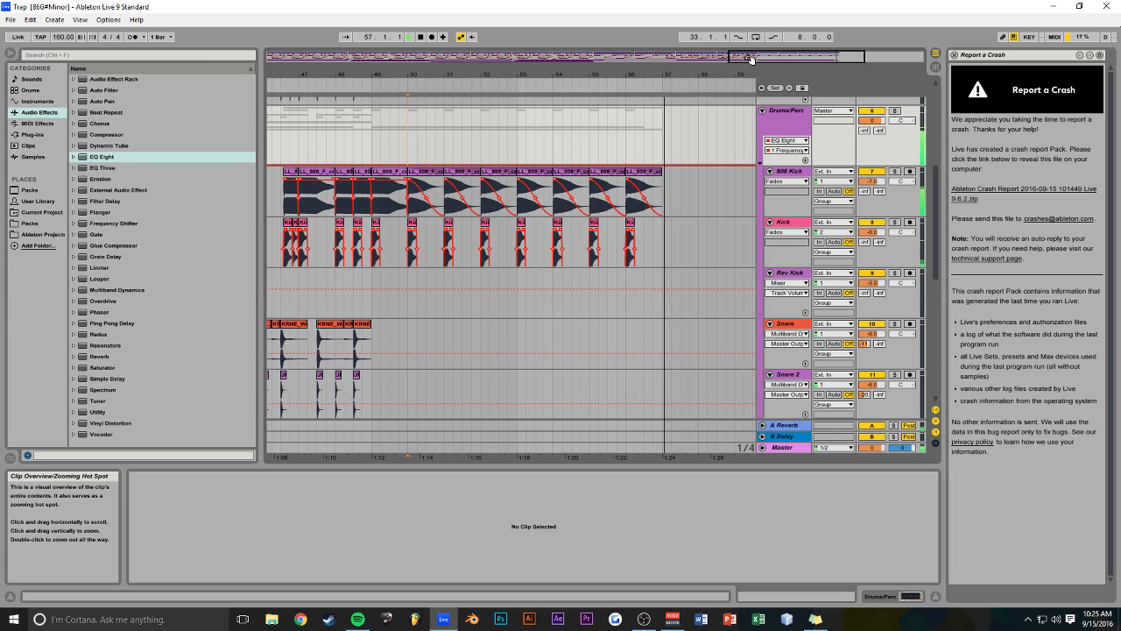
drag(750, 58, 745, 51)
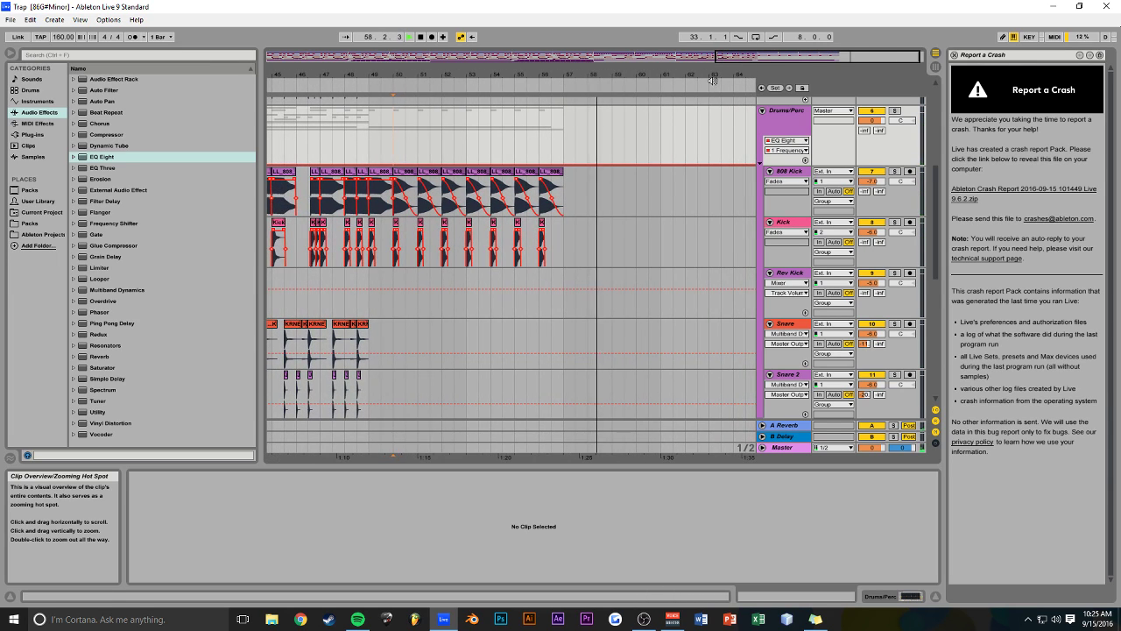
drag(330, 76, 330, 71)
scroll(560, 175, up, 7)
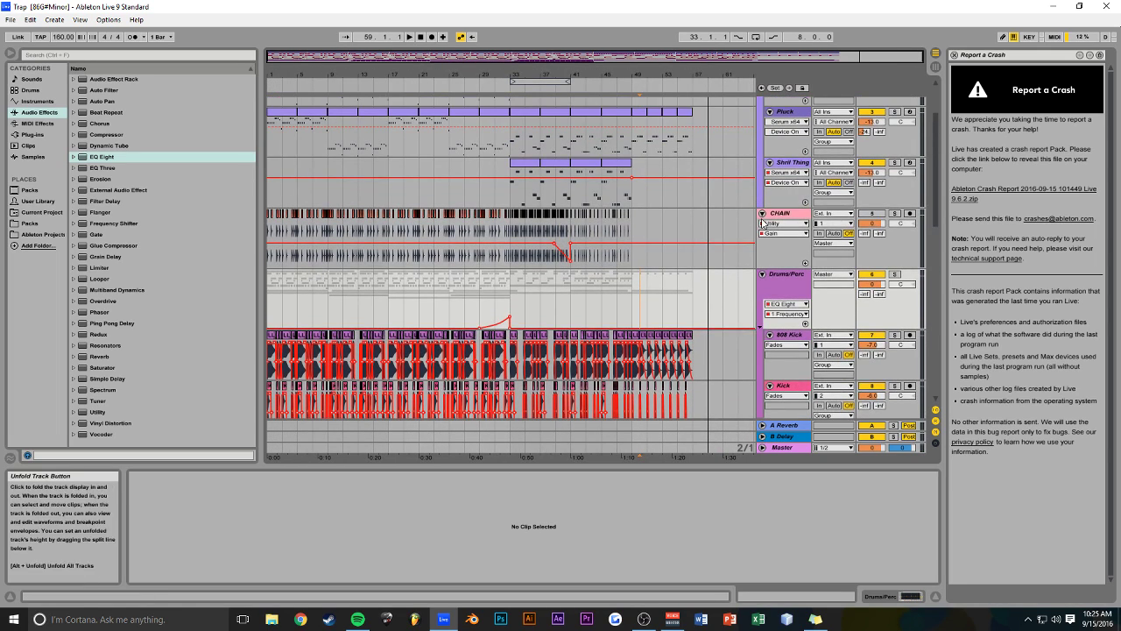
click(762, 213)
click(762, 225)
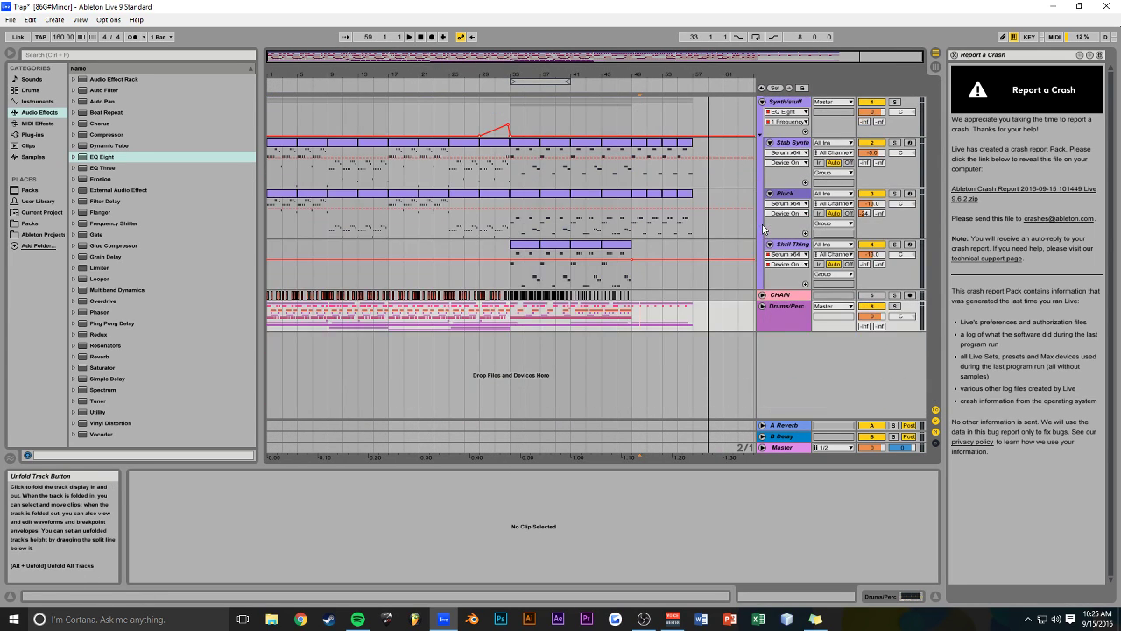
click(763, 101)
Copy bars 1 to 33 of all tracks to bar 59, audition the lead-in to the pasted section, and save the set
drag(511, 136, 256, 102)
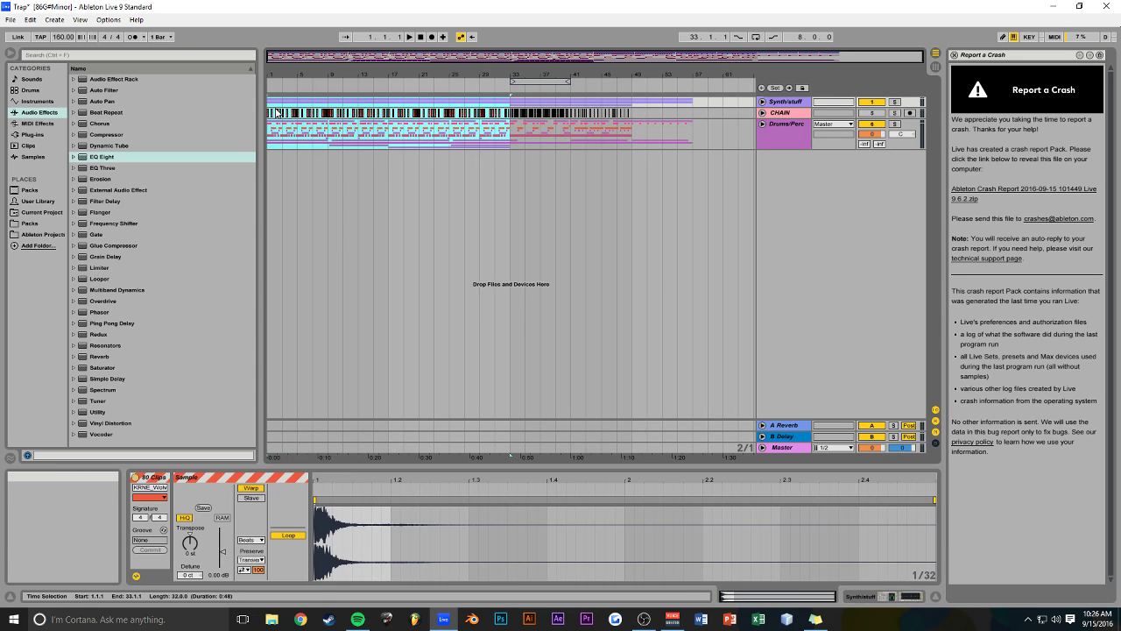
click(710, 106)
key(ctrl+v)
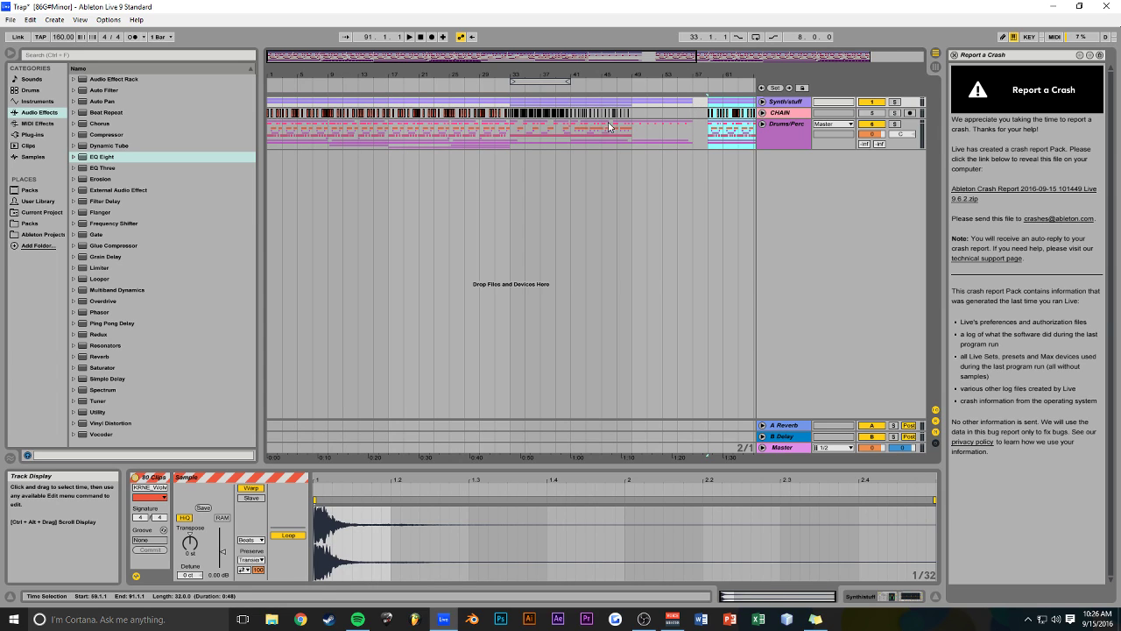
click(677, 114)
drag(661, 58, 701, 77)
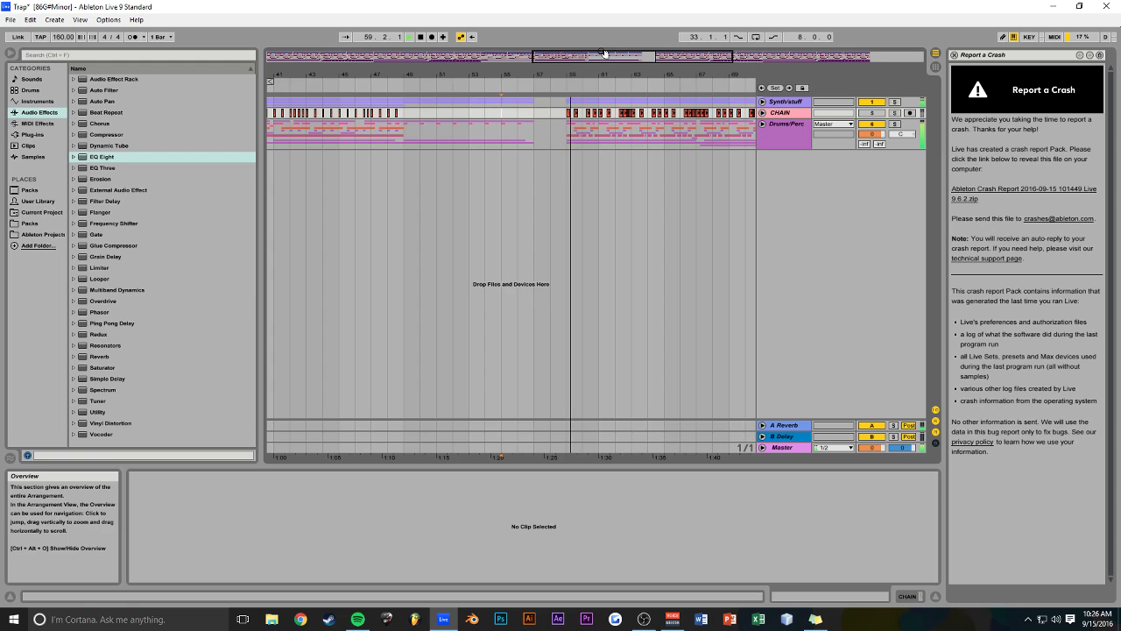
drag(605, 56, 597, 50)
key(ctrl+s)
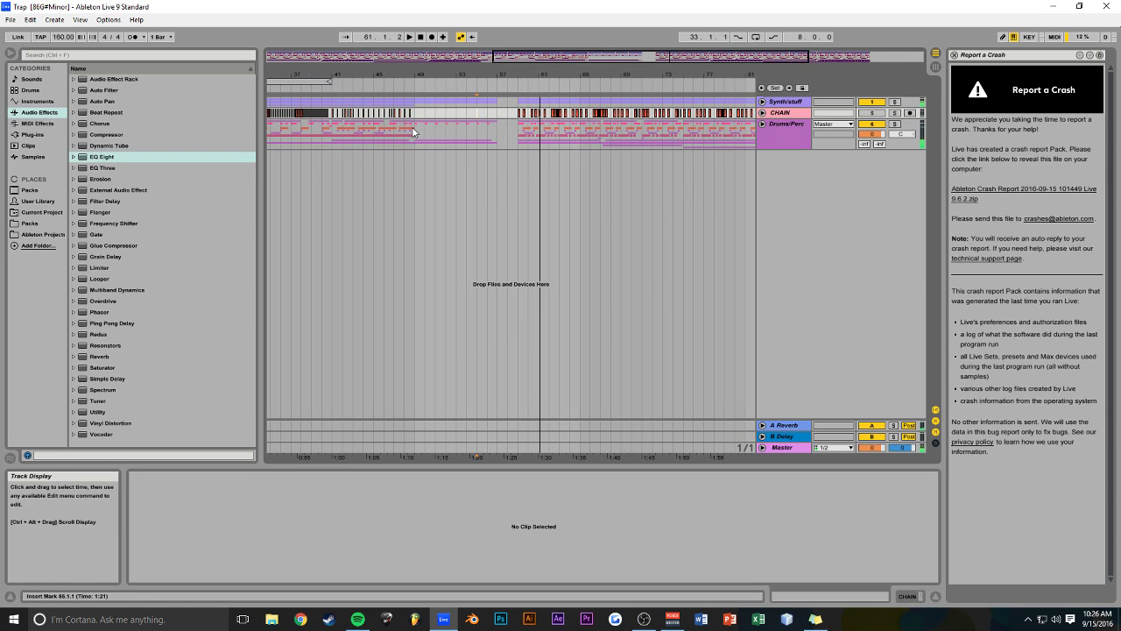
Unfold the Drums/Perc group and place the Lev_Riser_110_16_Tooth clip on the Bigger Riser track from bar 41 to 57
click(414, 132)
click(762, 123)
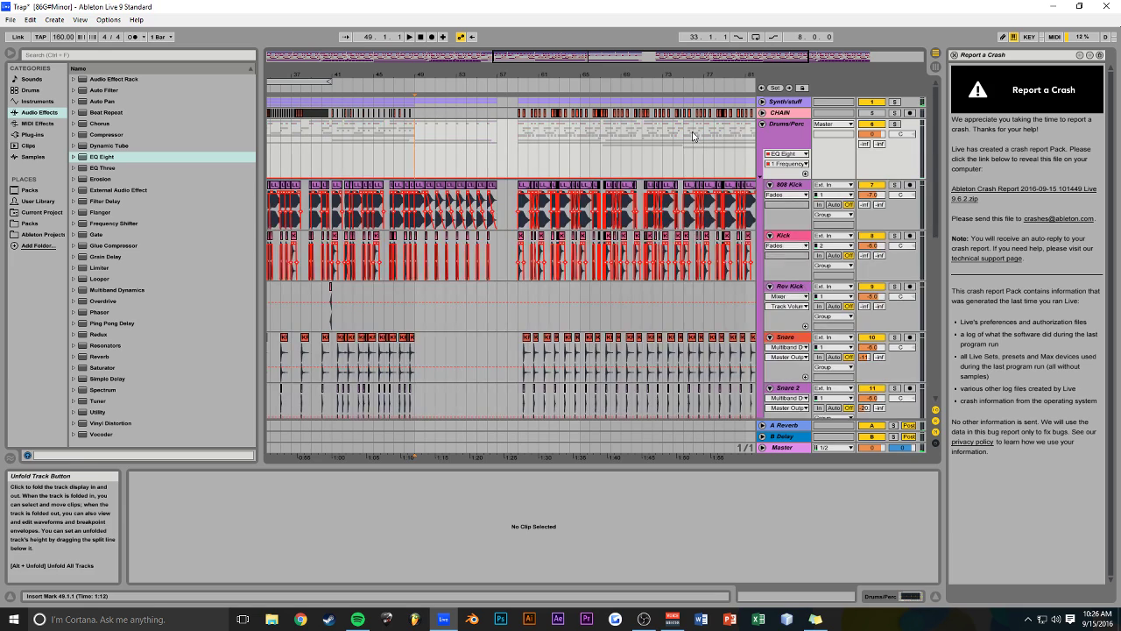
key(space)
scroll(462, 147, down, 10)
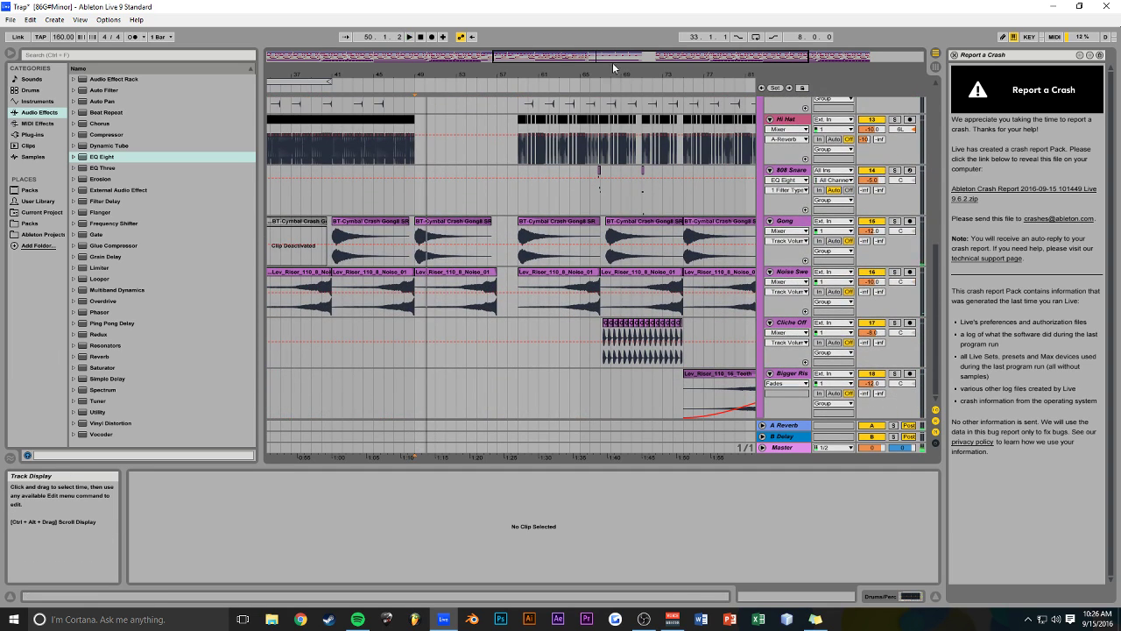
key(minus)
click(660, 377)
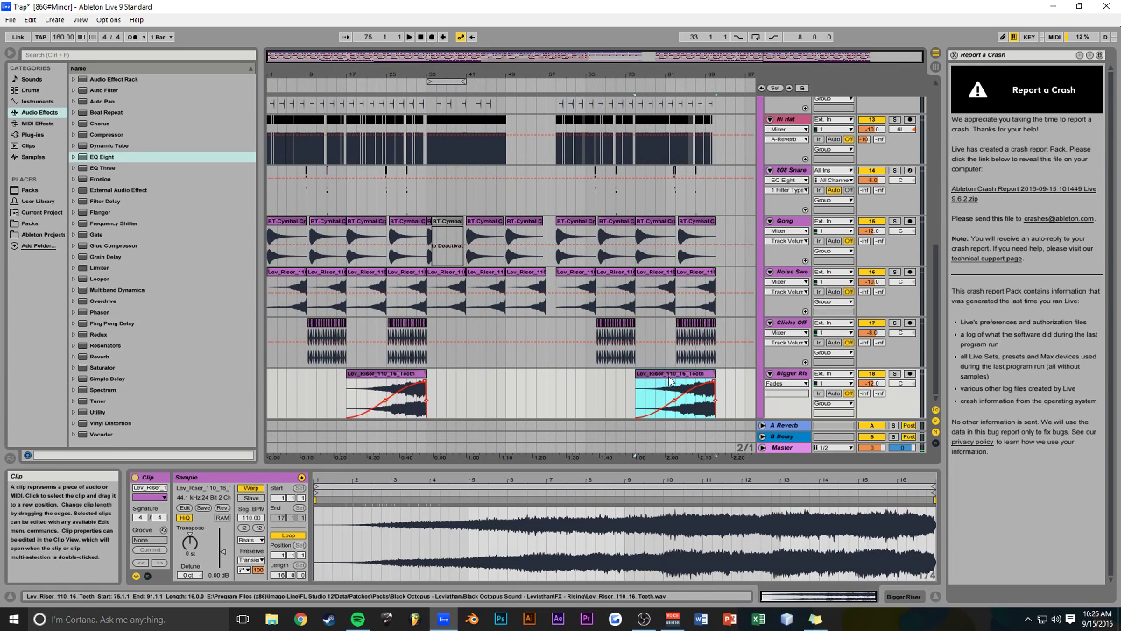
drag(660, 377, 501, 377)
key(plus)
key(plus)
key(plus)
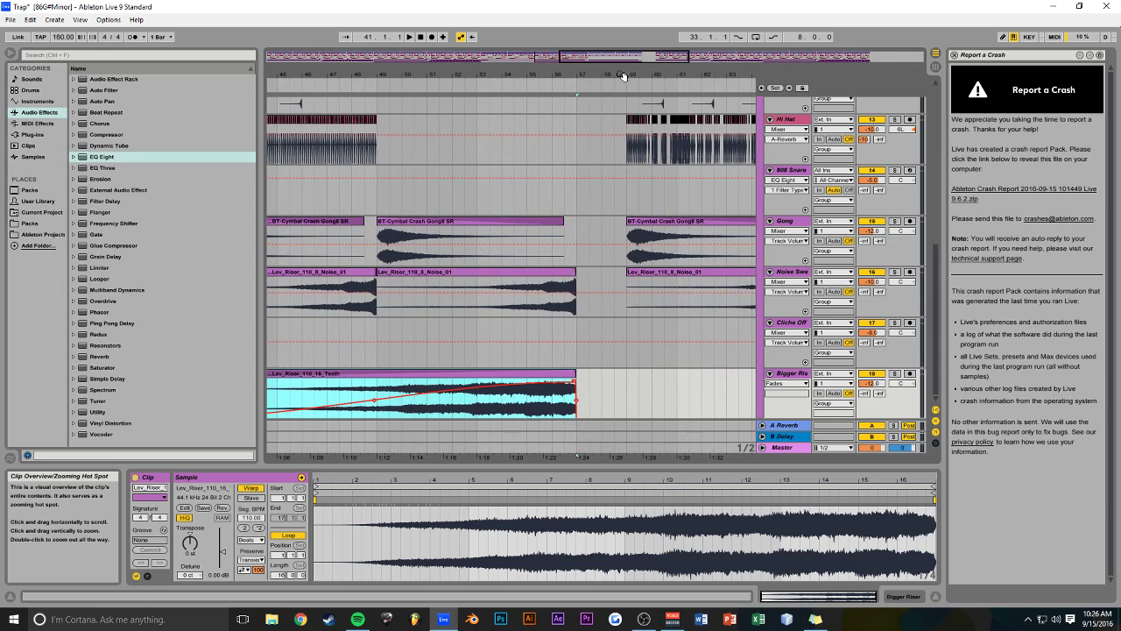
Audition the riser before bar 57, lower its track volume to -13.0 dB, and save the set
click(508, 340)
key(space)
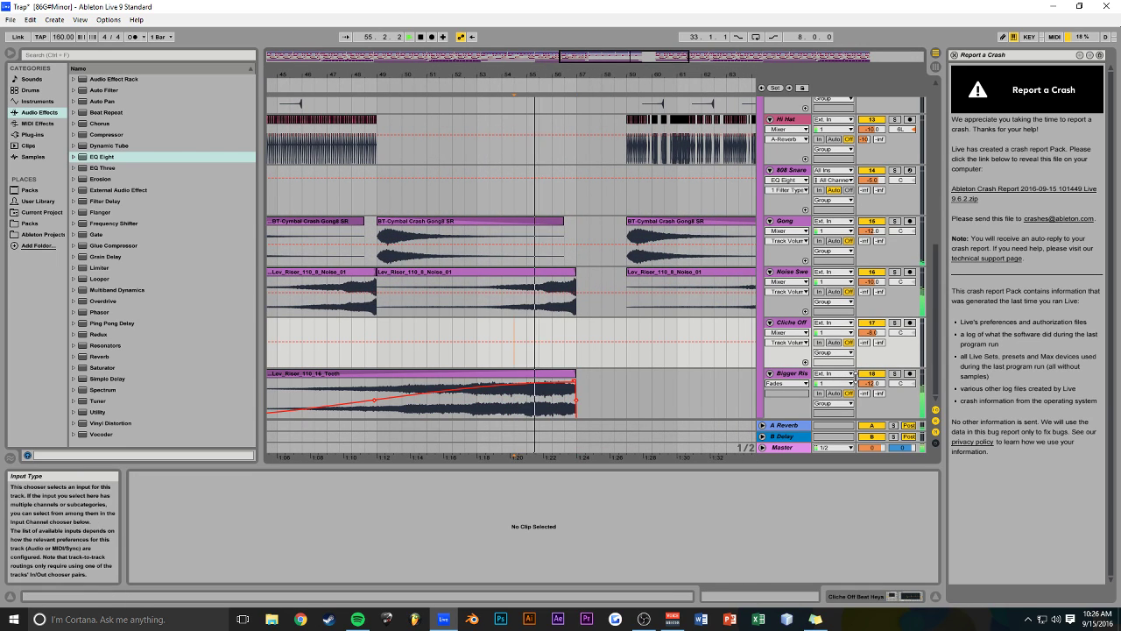
click(873, 384)
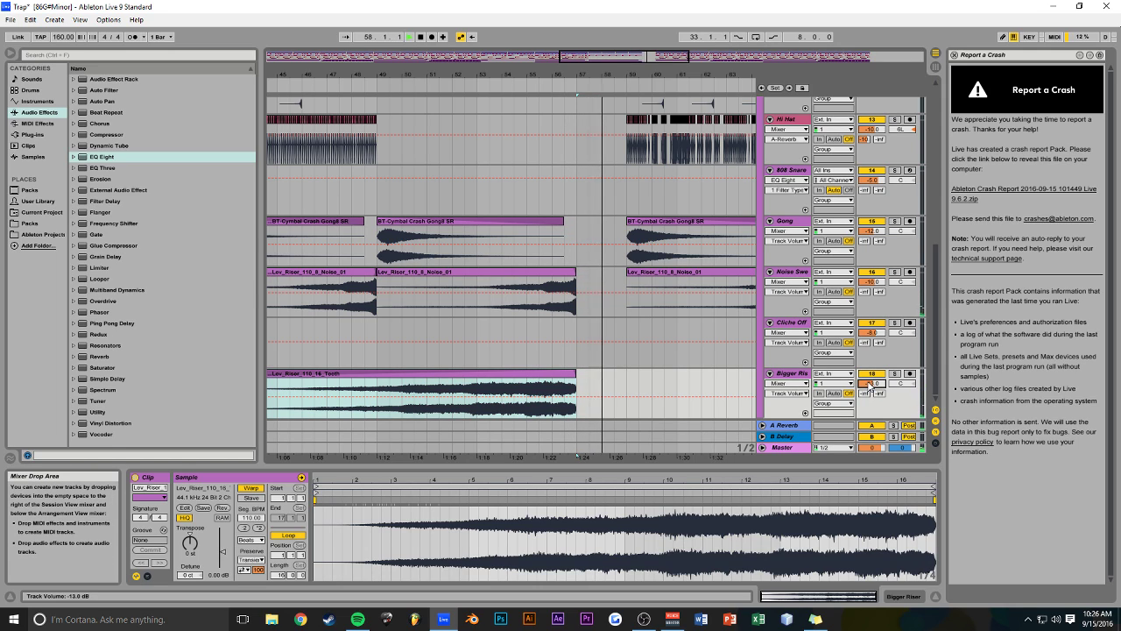
key(ctrl+s)
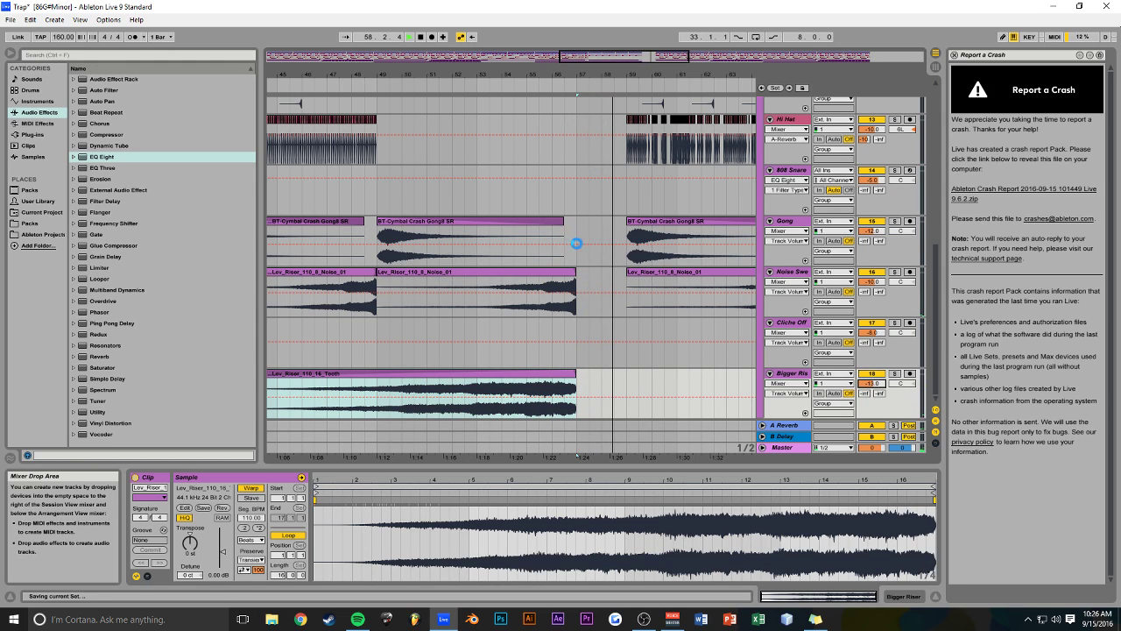
Place a reversed copy of the bar 59 kick on the Rev Kick track, ending at bar 59, and audition it
scroll(576, 243, up, 10)
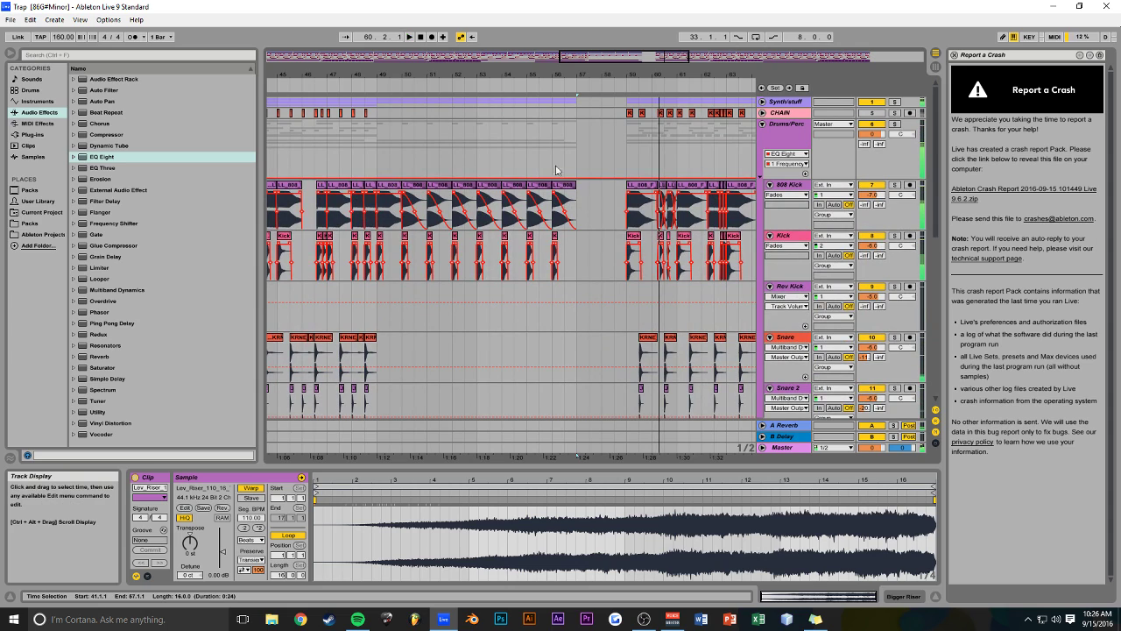
click(552, 156)
drag(689, 75, 760, 144)
drag(594, 238, 550, 293)
click(222, 508)
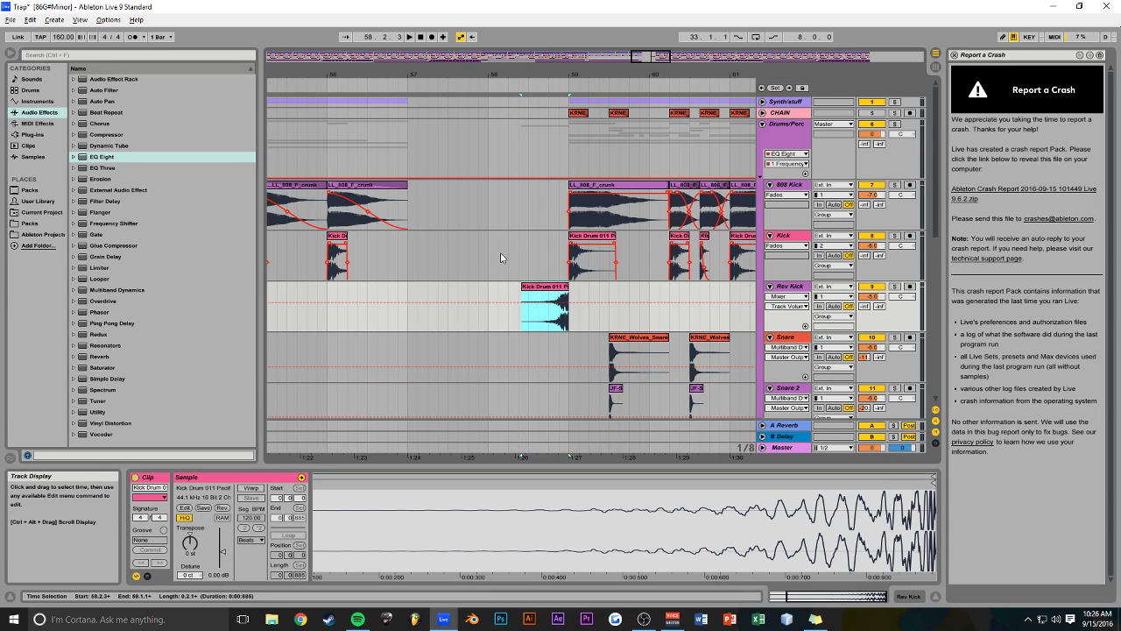
click(502, 261)
key(space)
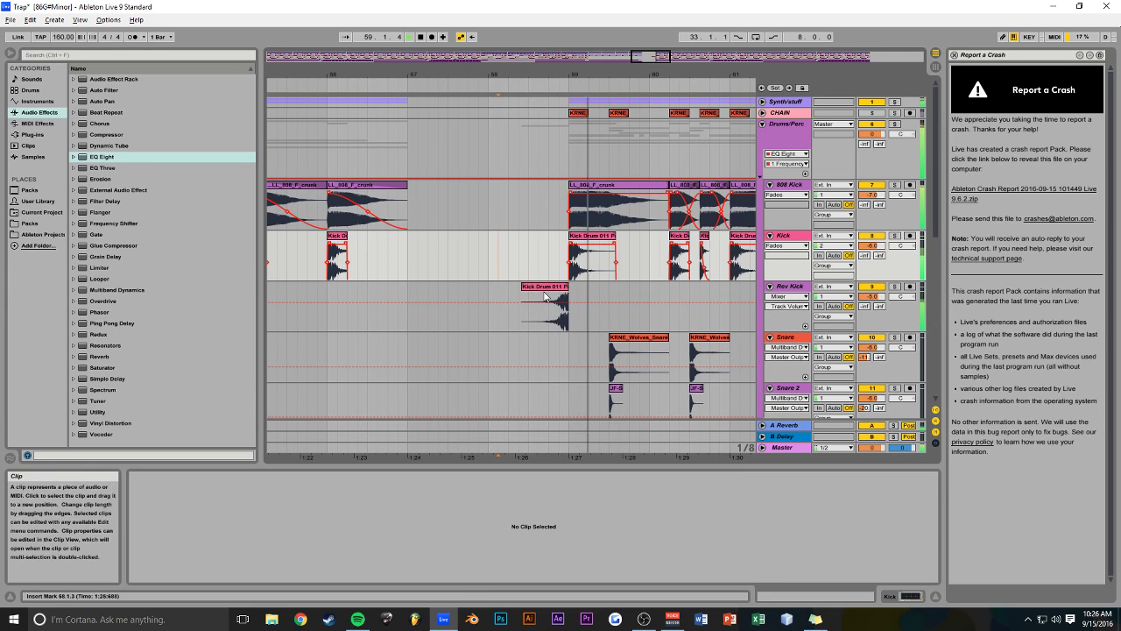
Place a reversed copy of the KRNE_Wolves_Snare clip from 58.2.1 to bar 59 on the Snare track, audition it, and save
scroll(570, 330, down, 3)
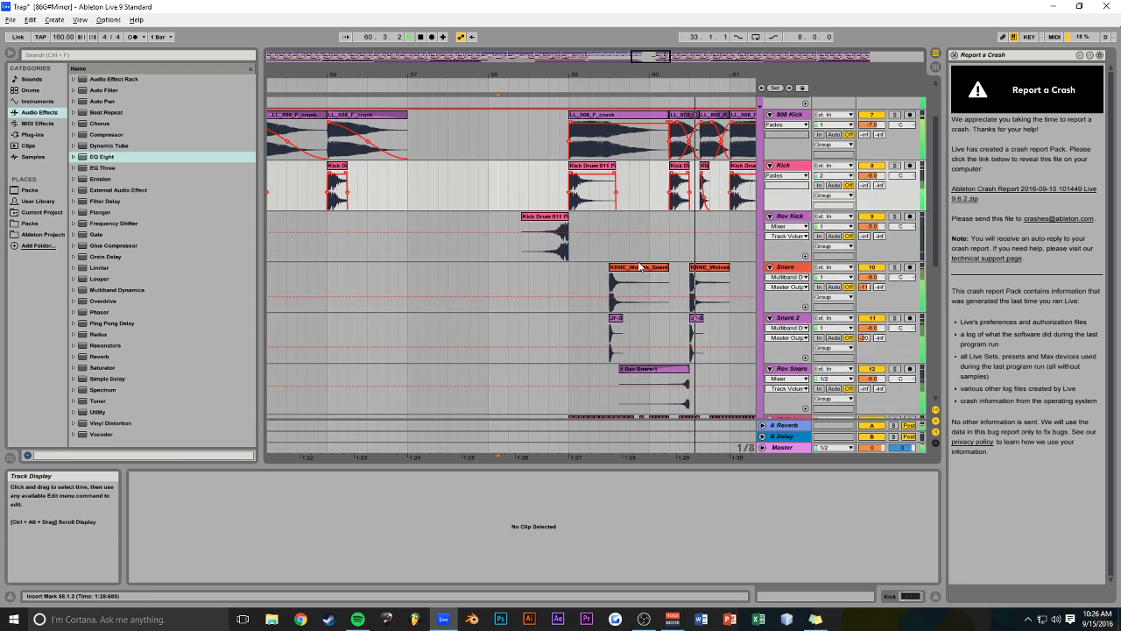
click(624, 270)
key(space)
drag(625, 273, 538, 272)
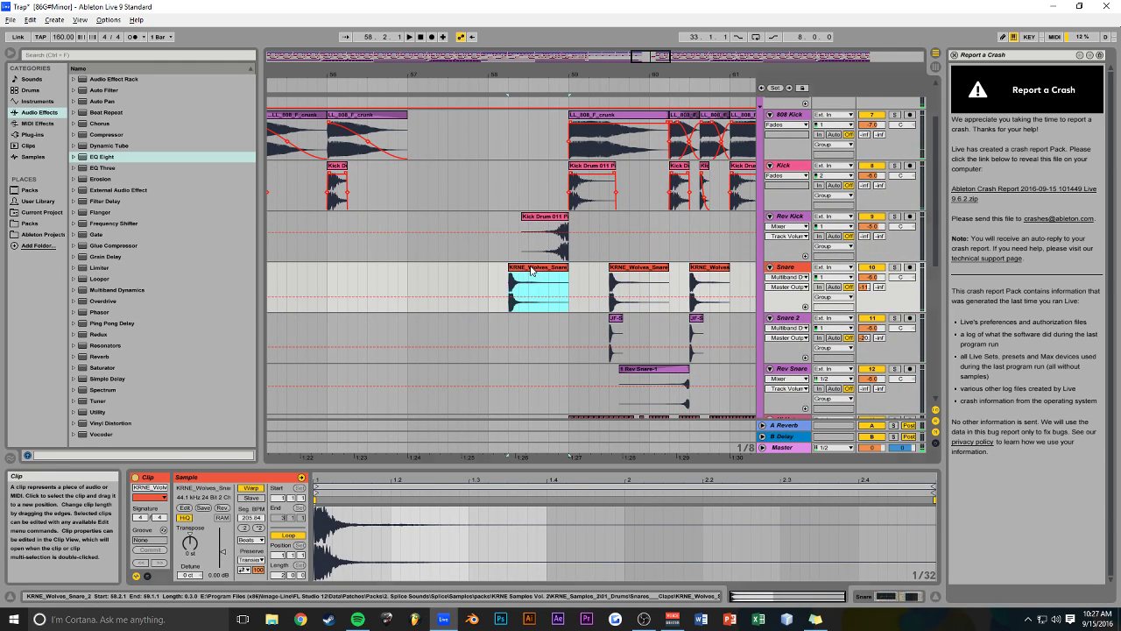
click(222, 508)
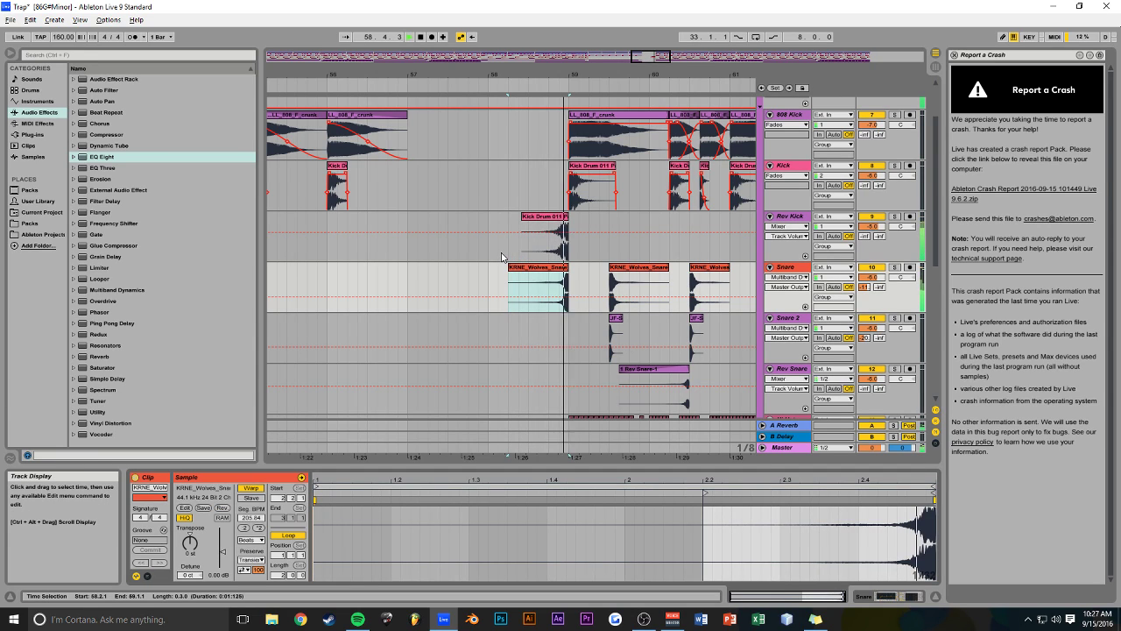
click(305, 241)
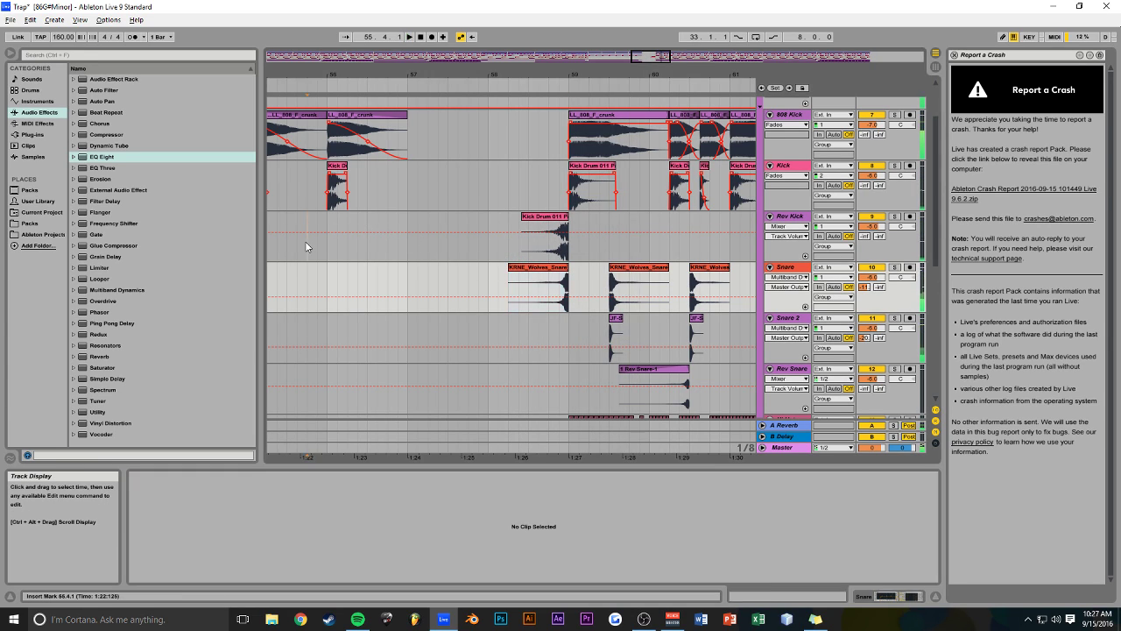
key(ctrl+s)
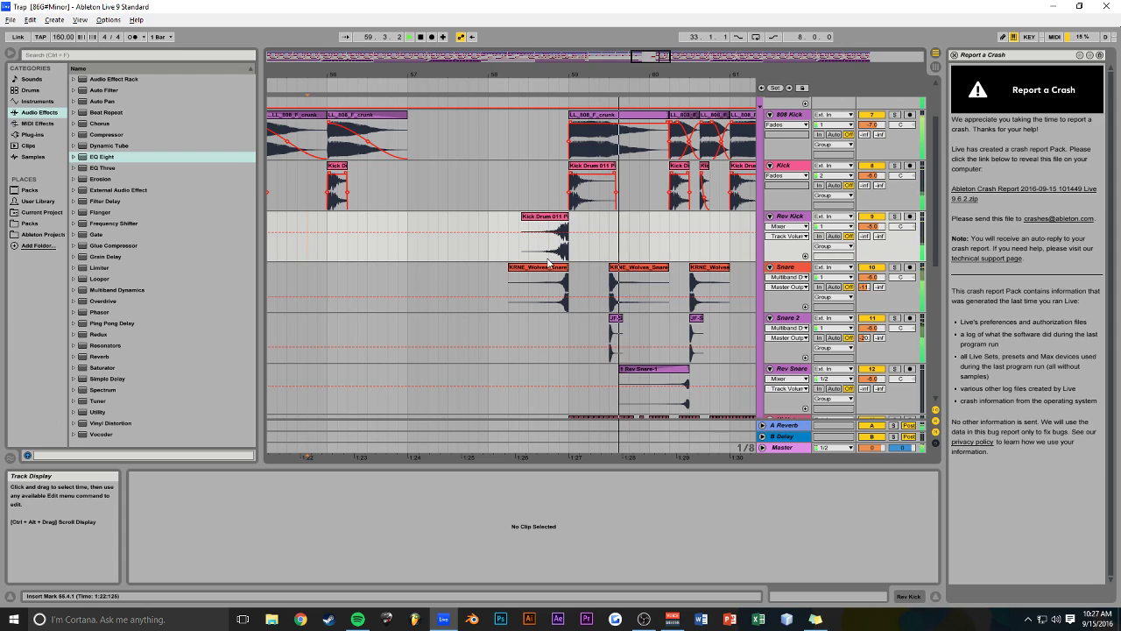
Add a long curved fade-in to the reversed snare clip before bar 59 and audition it from bar 56
click(520, 272)
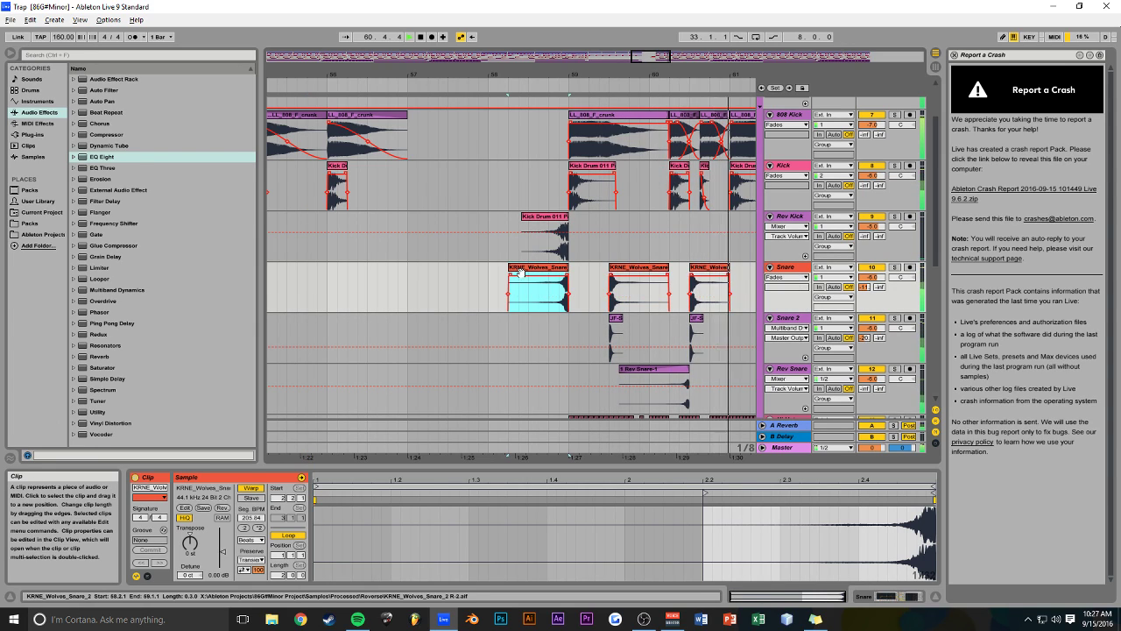
drag(511, 275, 540, 308)
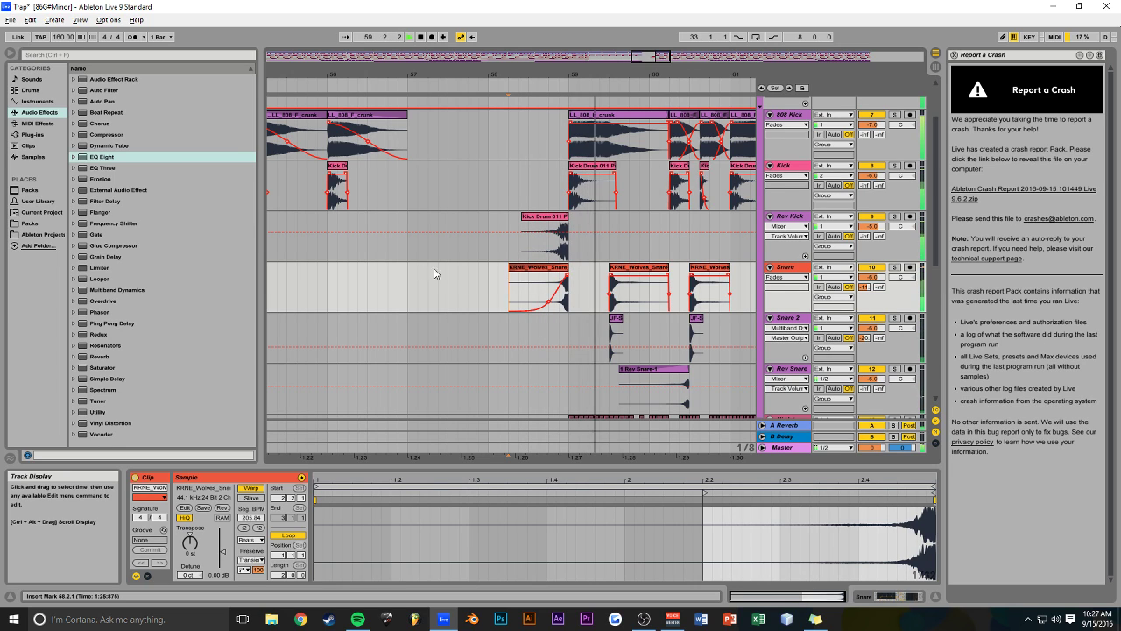
click(326, 285)
Place a reversed copy of the bar 56 LL_808_F_crunk clip at bars 58–59 with a long fade-in, audition it, and save
scroll(412, 271, up, 1)
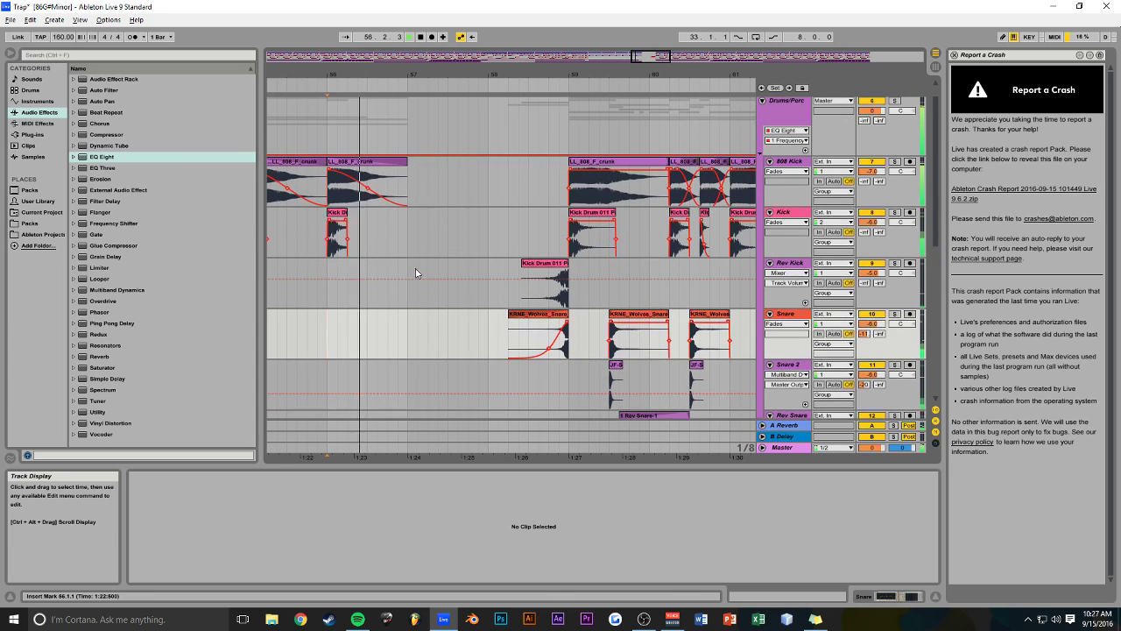
click(355, 163)
drag(354, 163, 515, 167)
double_click(515, 167)
click(221, 508)
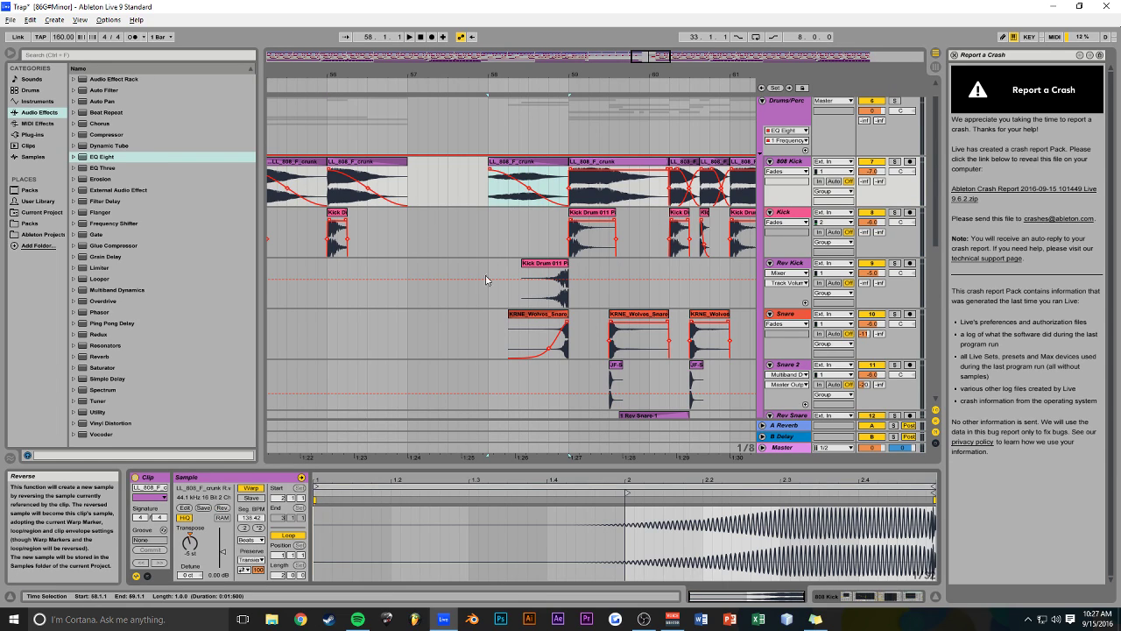
click(525, 174)
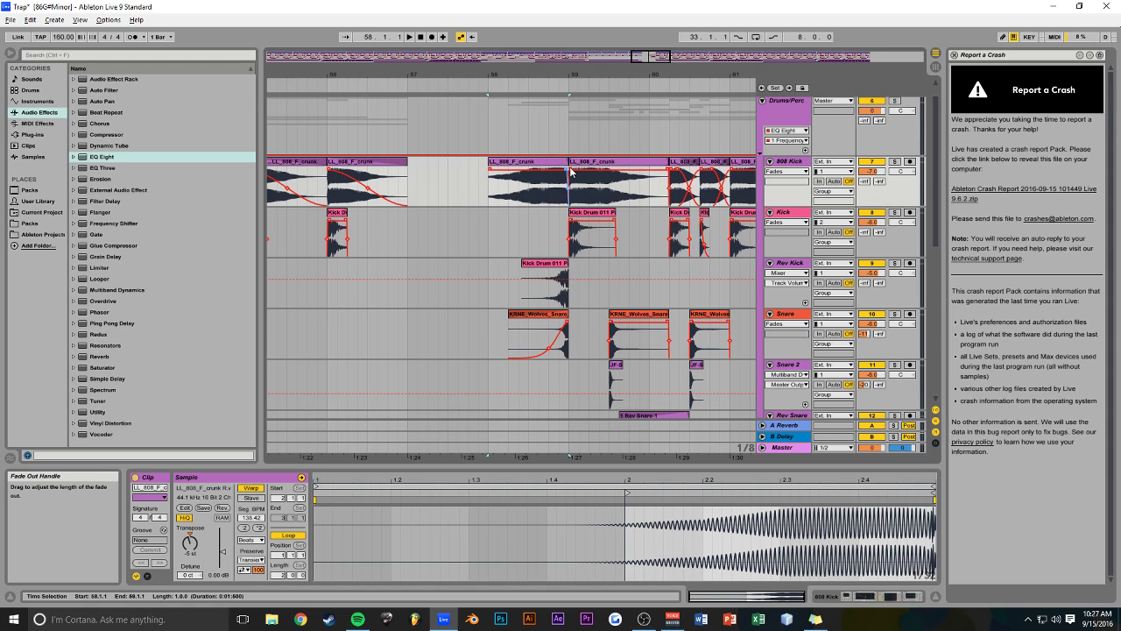
click(494, 144)
key(space)
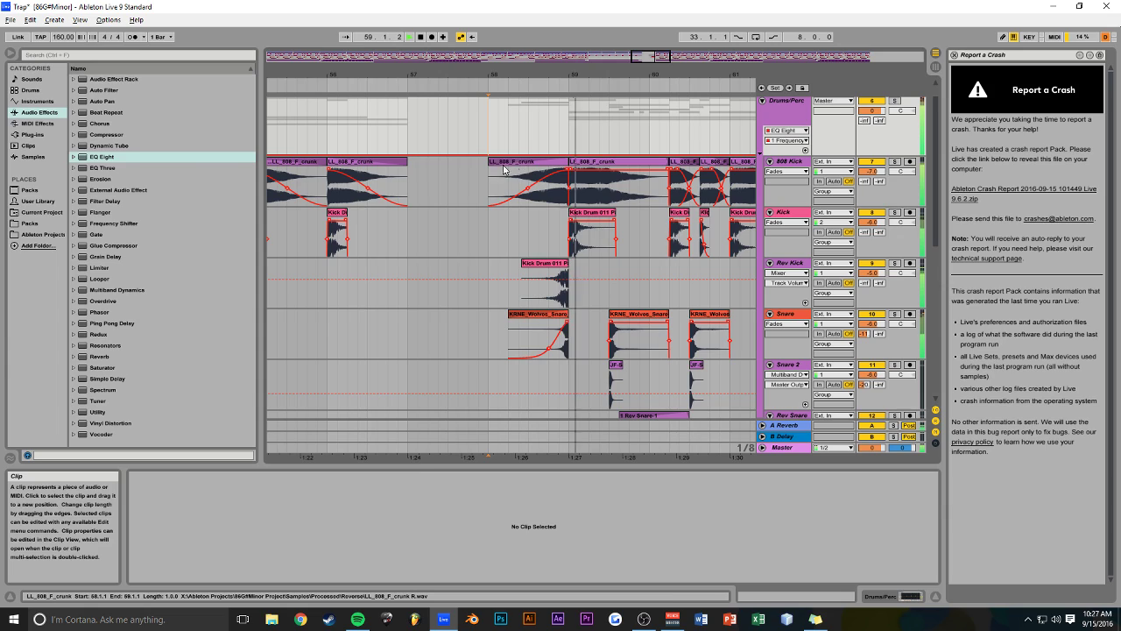
click(318, 136)
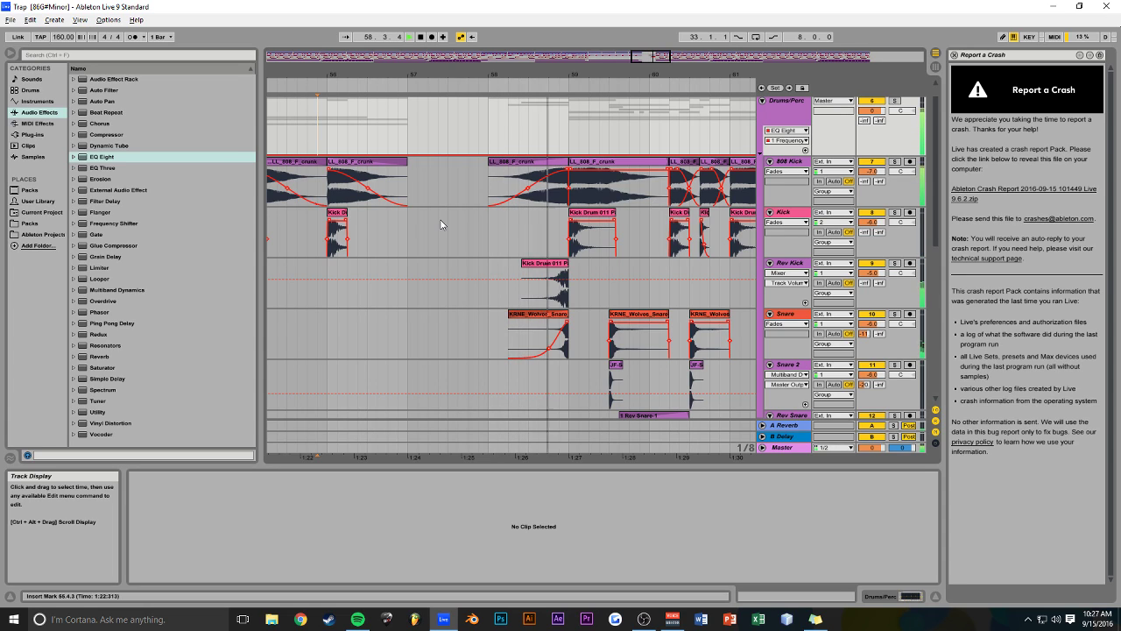
Unfold the Synth/stuff group, show the Stab Synth track's devices, and audition that track in solo
scroll(433, 242, up, 1)
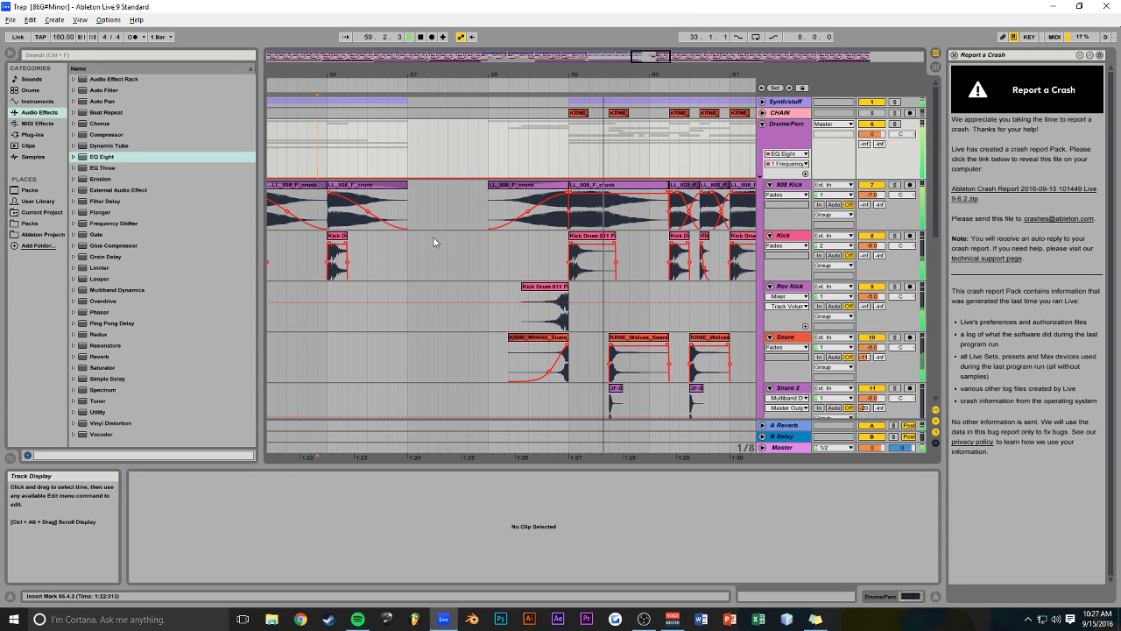
click(763, 102)
click(797, 144)
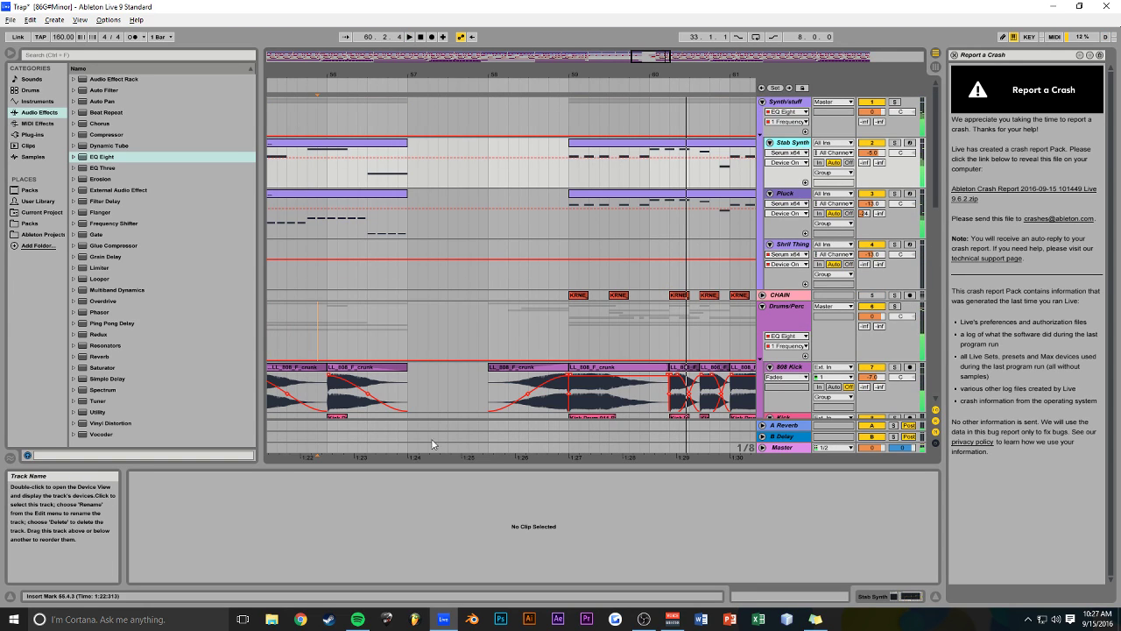
click(880, 596)
click(895, 143)
key(space)
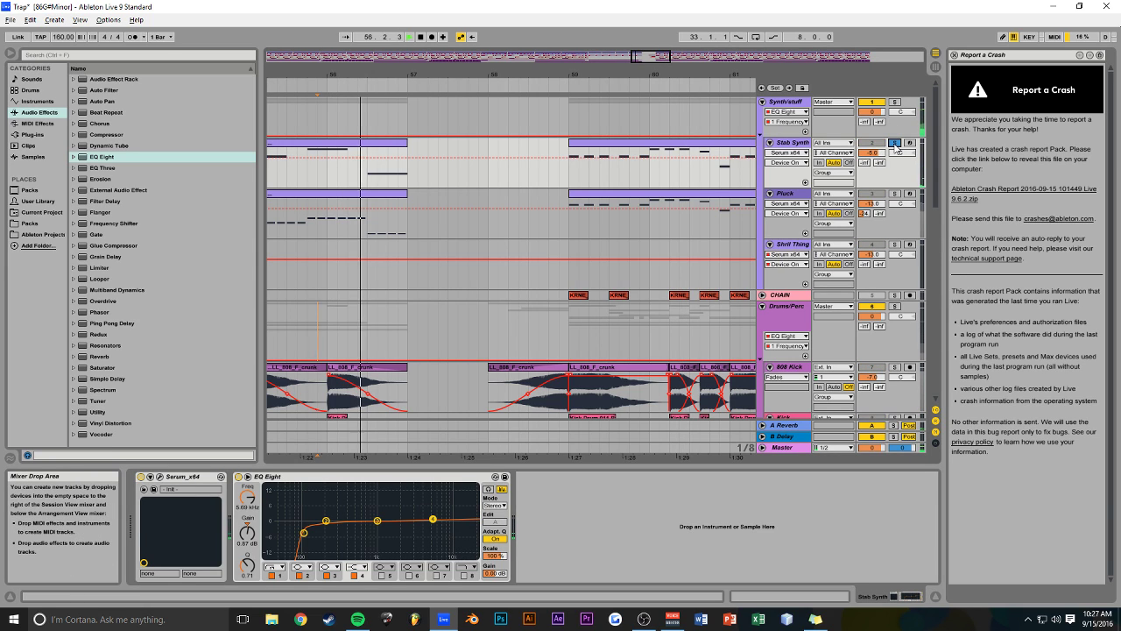
Turn off solo on the Stab Synth track and bring up its Serum reverb size as the automation parameter
click(894, 144)
key(space)
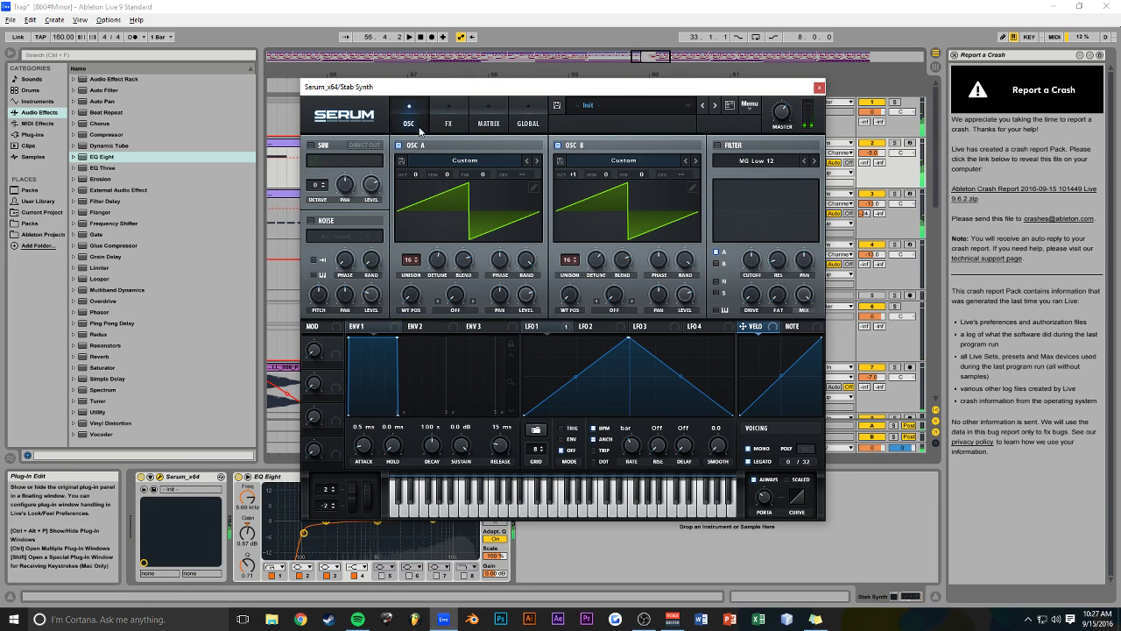
click(452, 121)
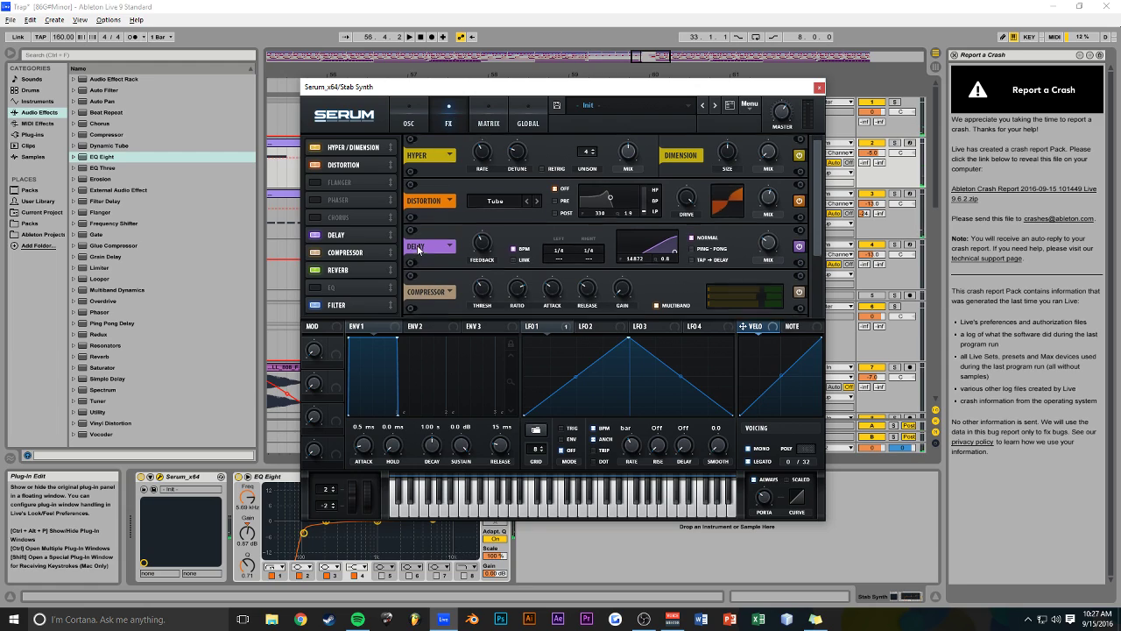
drag(815, 241, 811, 301)
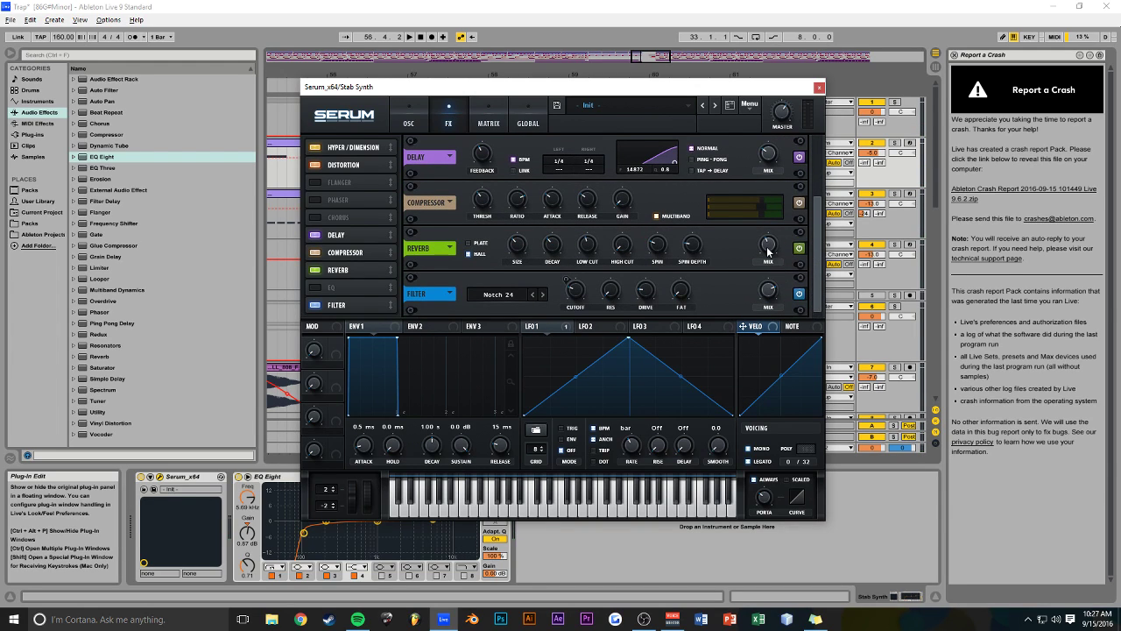
mouse_move(514, 249)
click(819, 87)
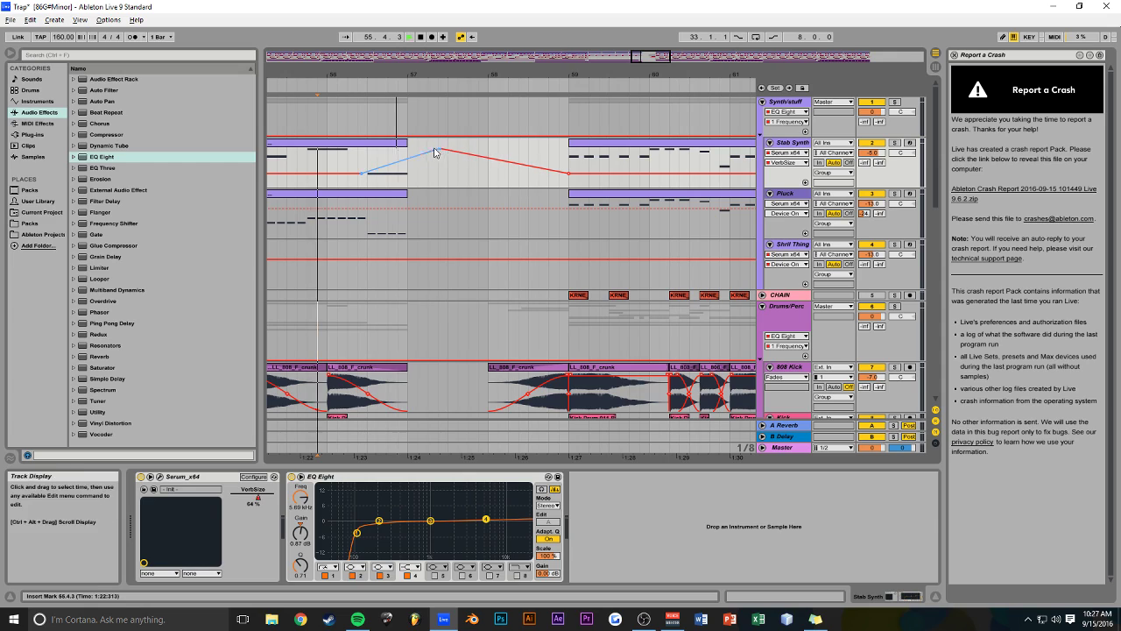
Shape the Stab Synth's VerbSize automation into a 100 % plateau from mid bar 56 to bar 59, audition it, and save
key(ctrl+s)
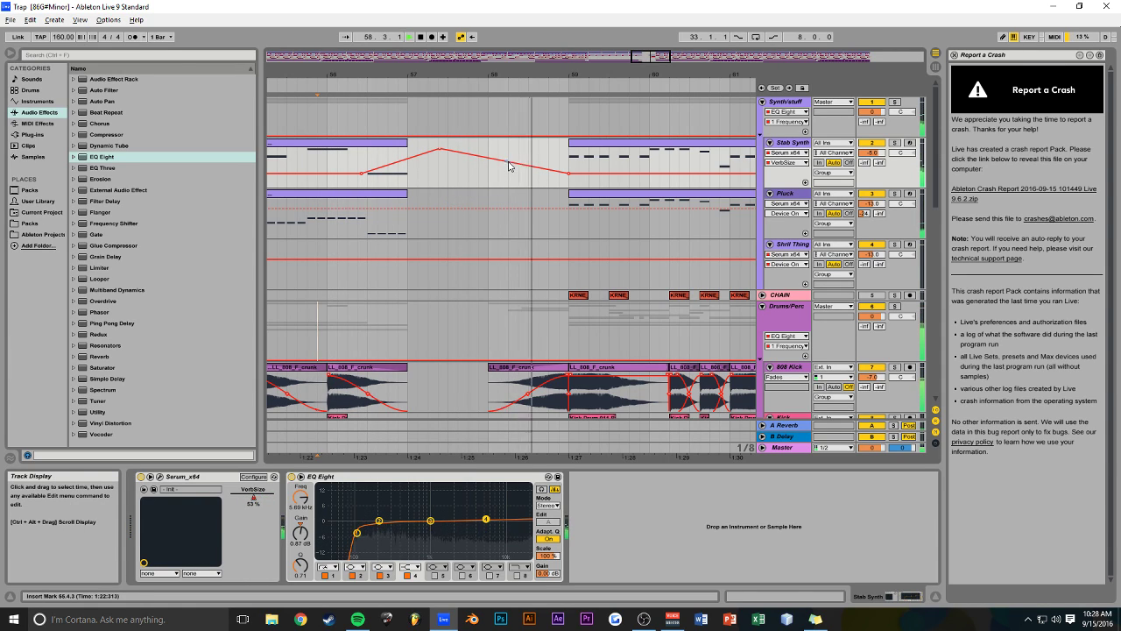
click(538, 172)
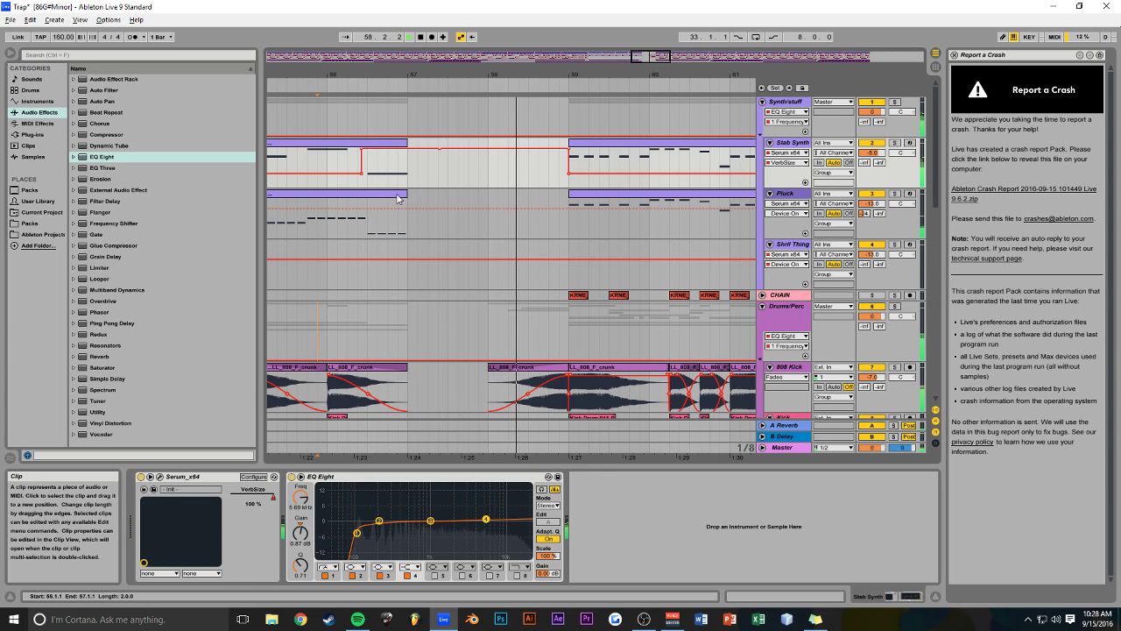
key(ctrl+s)
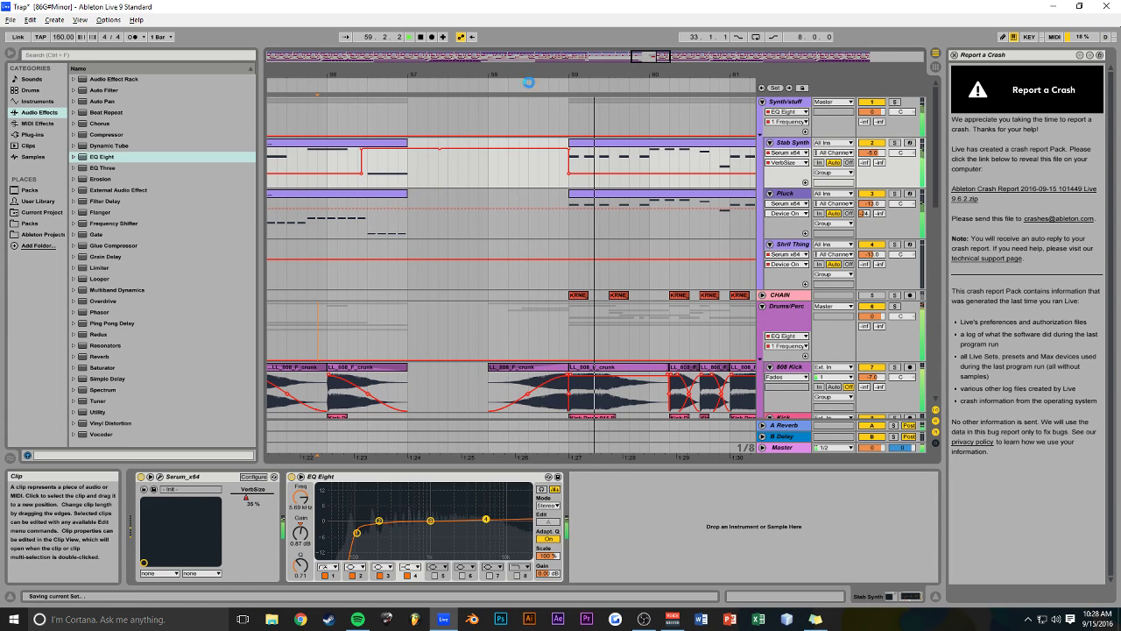
Bring up the reverb mix (Verb Wet) of the Pluck track's Serum as its automation parameter
mouse_move(641, 56)
mouse_down()
mouse_move(641, 29)
mouse_move(642, 42)
mouse_up()
click(786, 194)
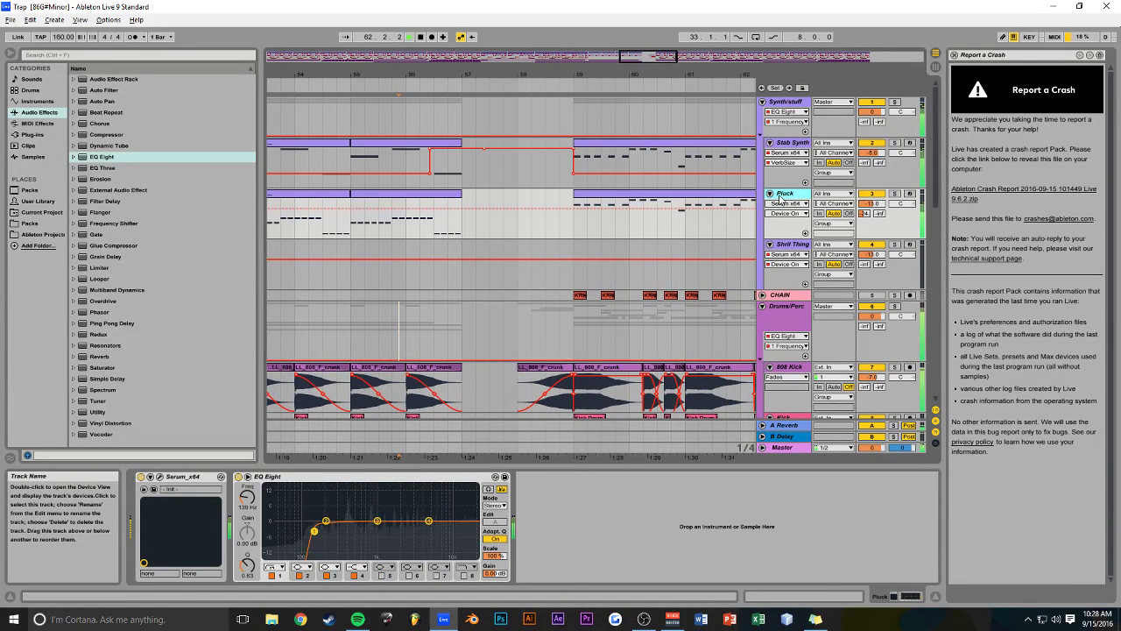
click(154, 488)
click(452, 132)
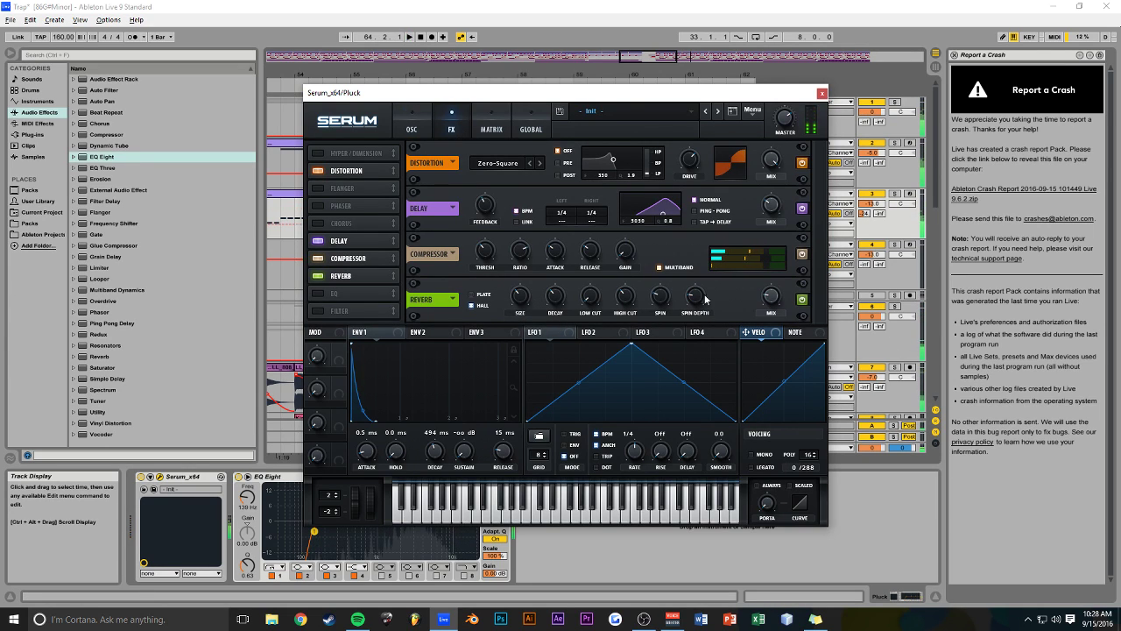
click(822, 93)
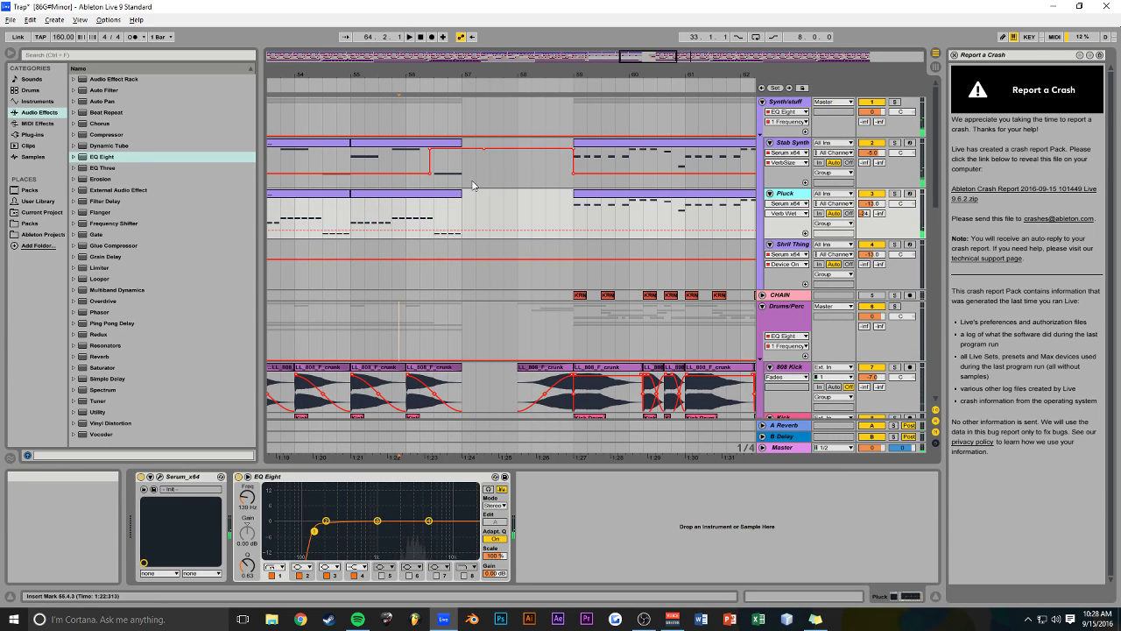
Raise the Pluck track's Verb Wet automation to a high plateau from mid bar 56 to bar 59, audition it, and save
click(435, 232)
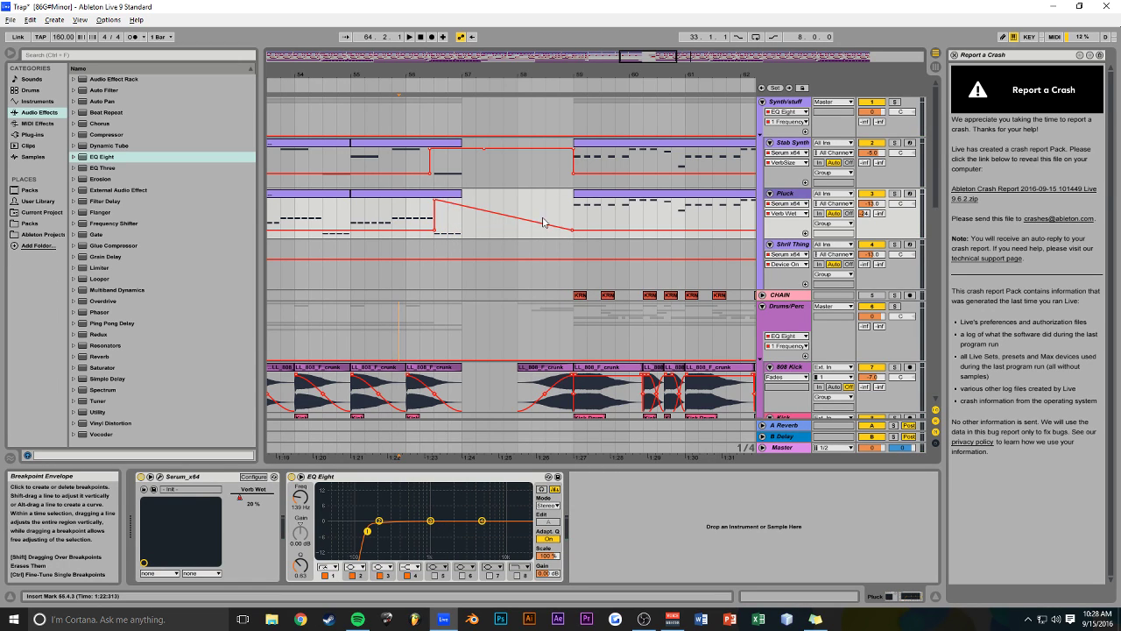
key(space)
key(ctrl+s)
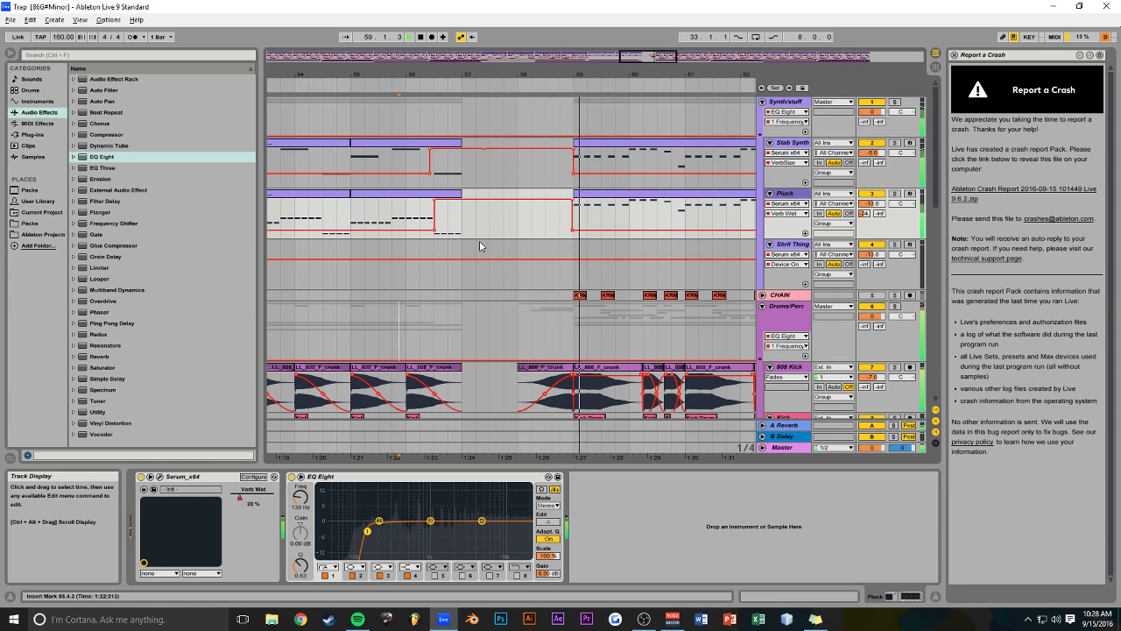
Review the whole arrangement's tracks, fold the Drums/Perc and Synth/stuff groups, and save the set
drag(645, 57, 645, 4)
scroll(568, 277, down, 12)
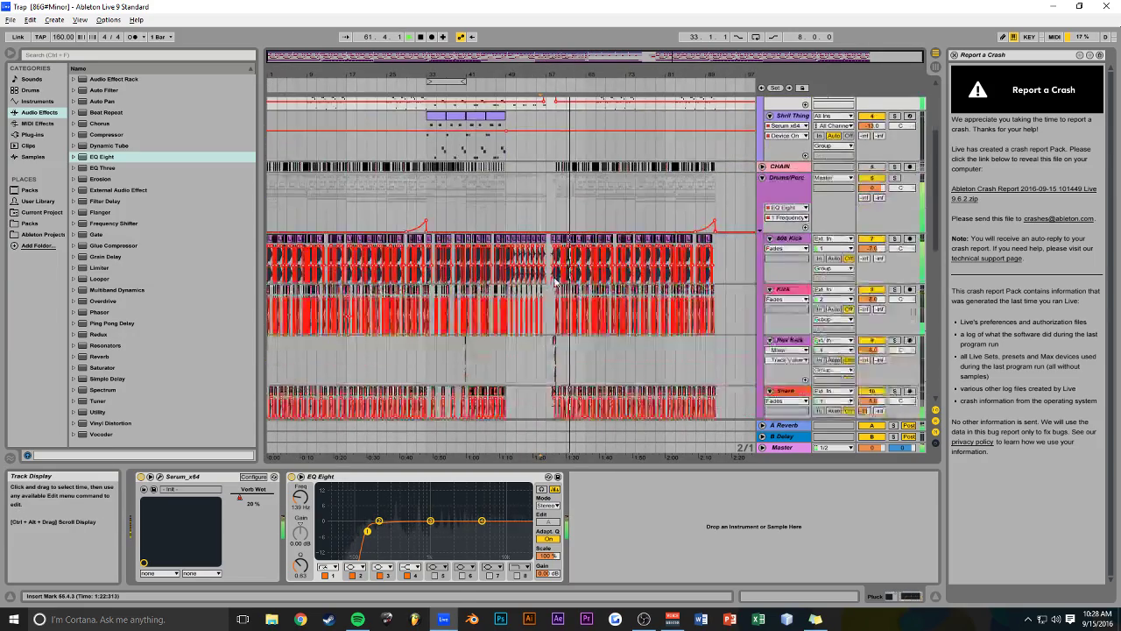
scroll(538, 285, up, 10)
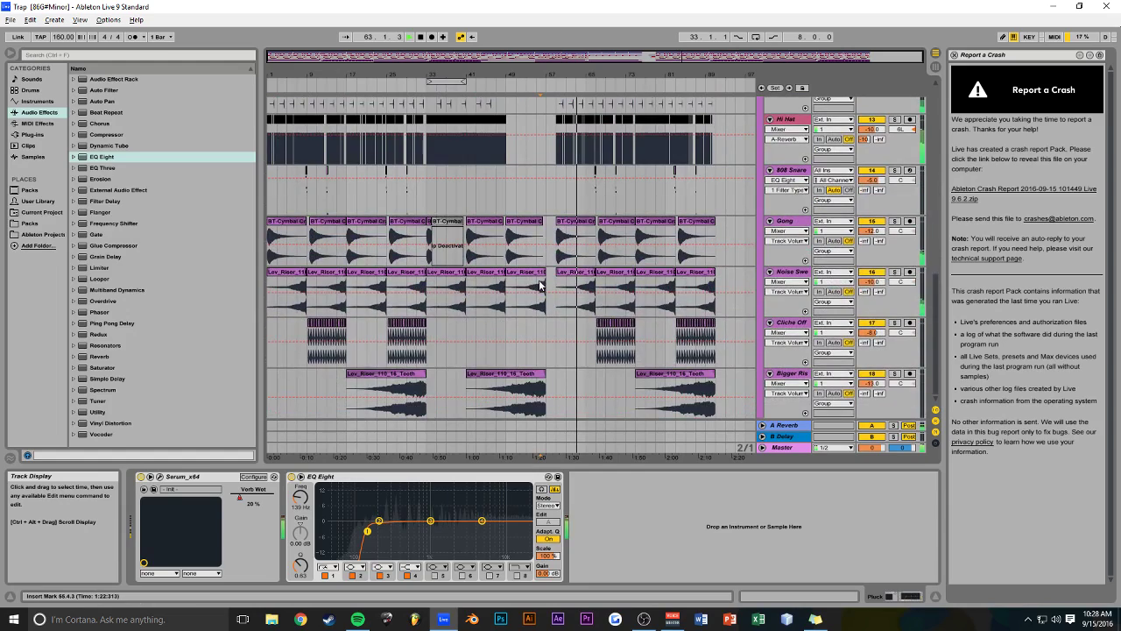
scroll(540, 292, up, 5)
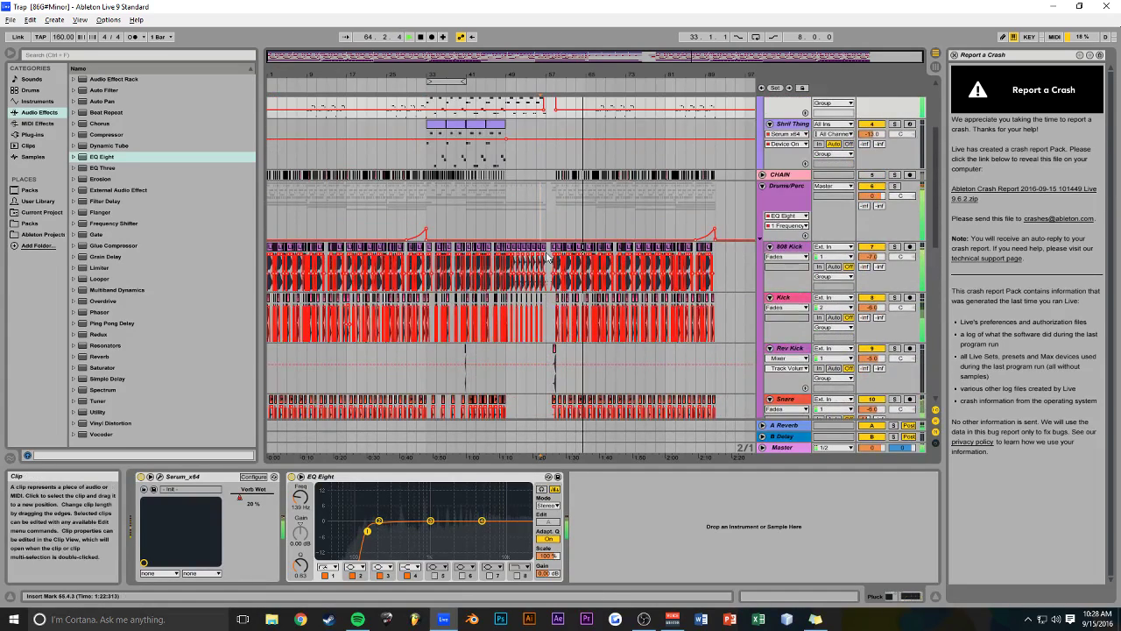
click(763, 307)
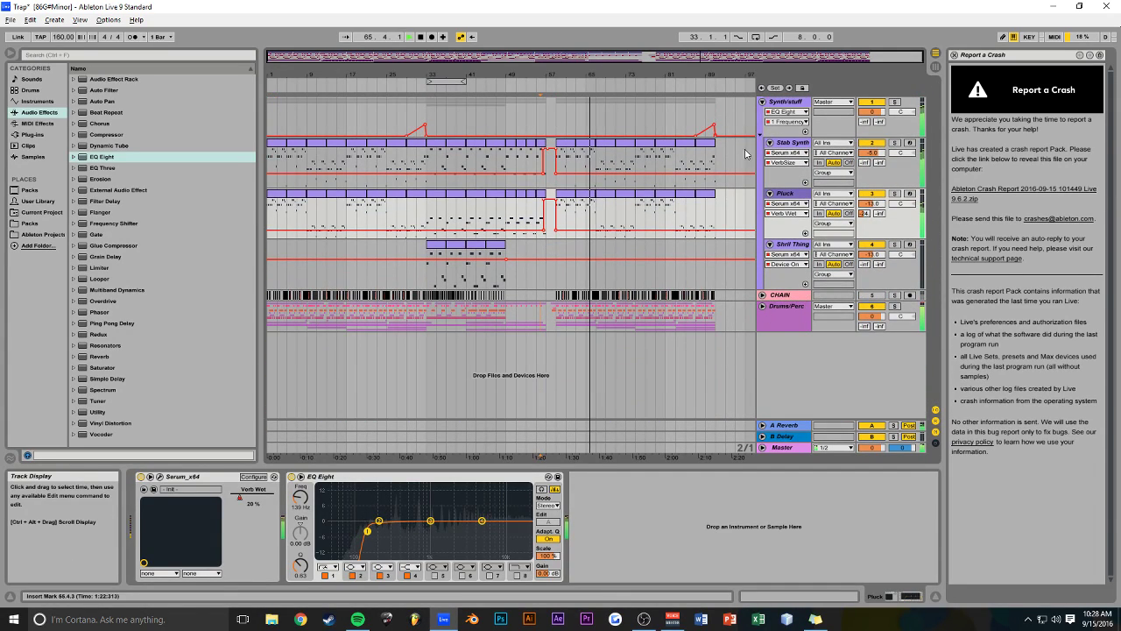
click(762, 102)
key(ctrl+s)
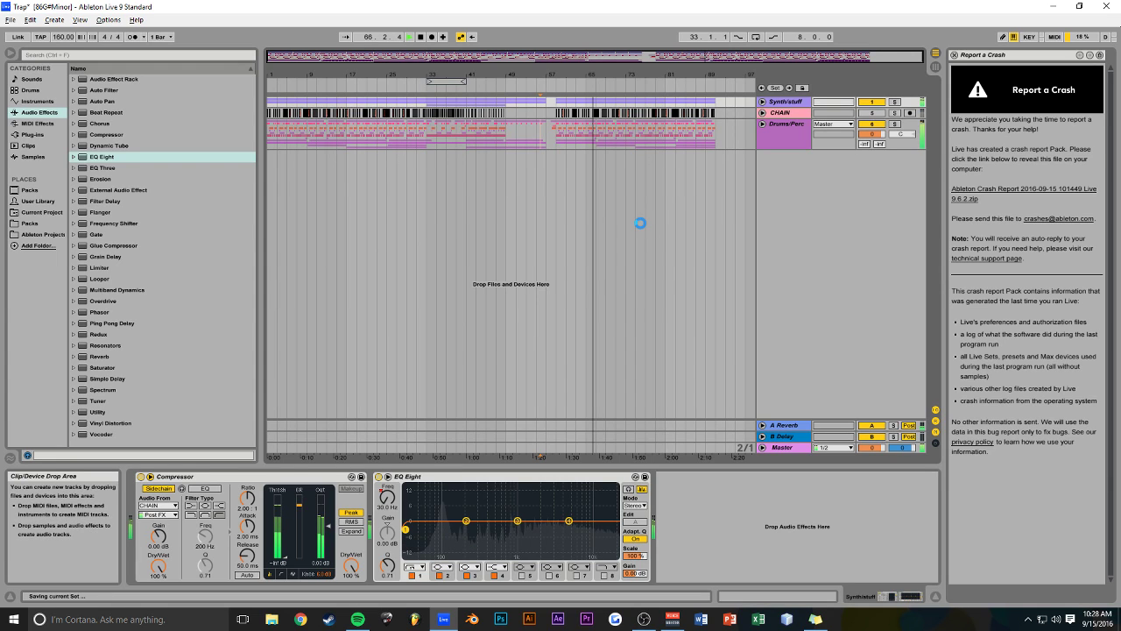
key(alt+Tab)
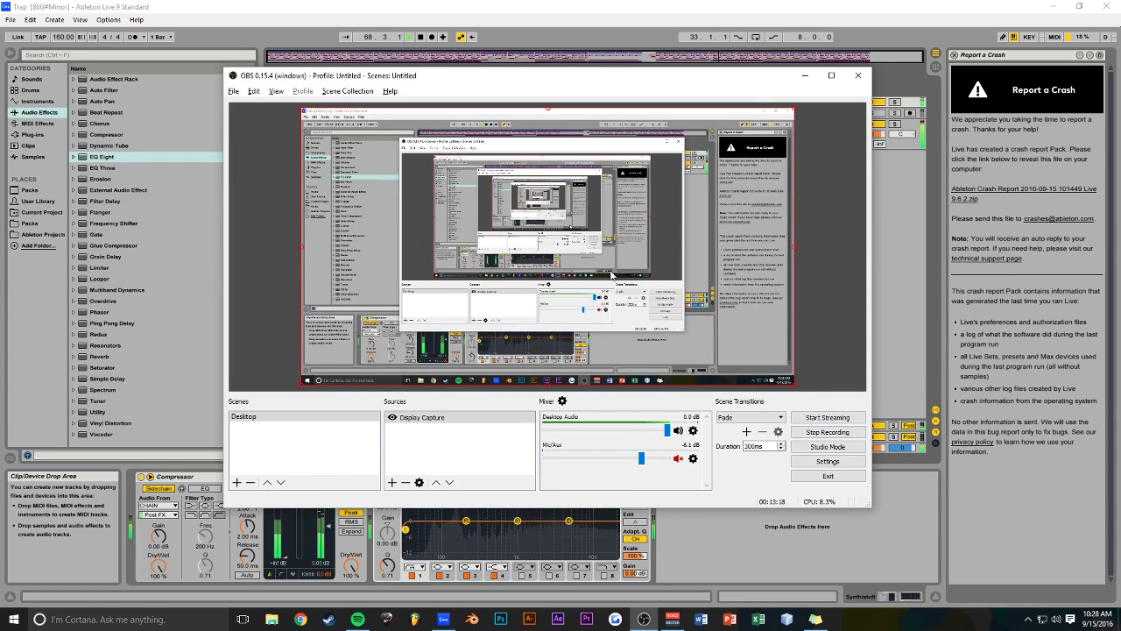
key(alt+Tab)
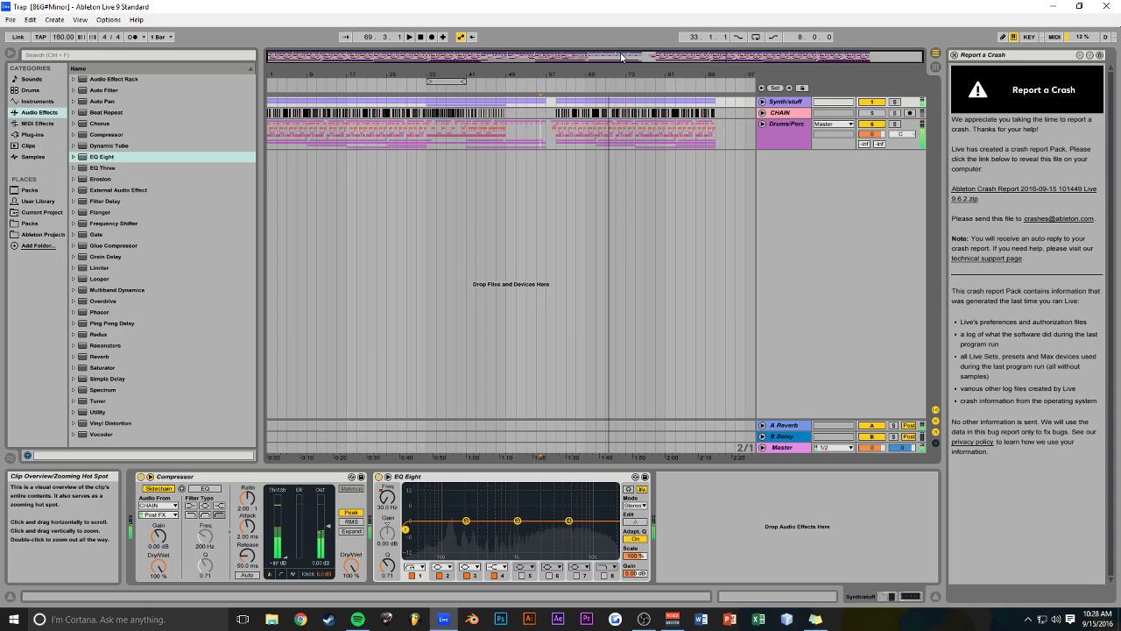